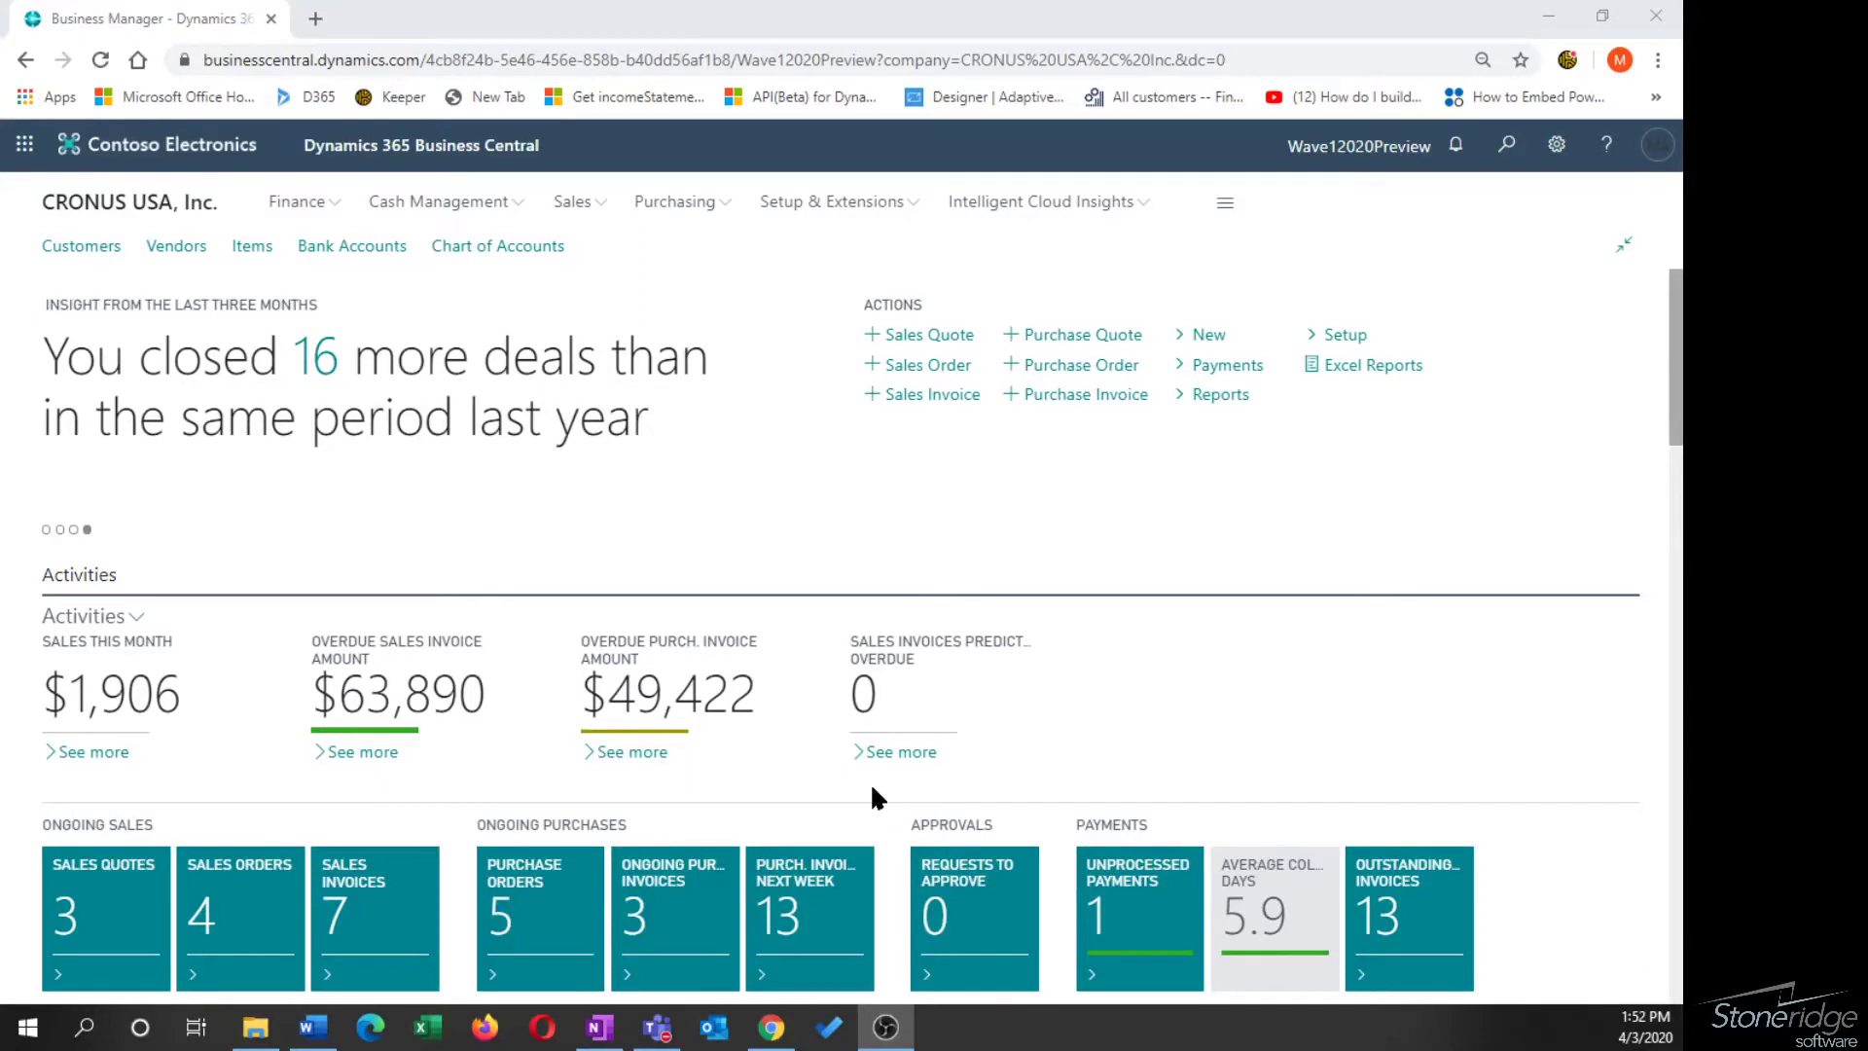
Check the send and print options on the purchase orders list.
click(714, 204)
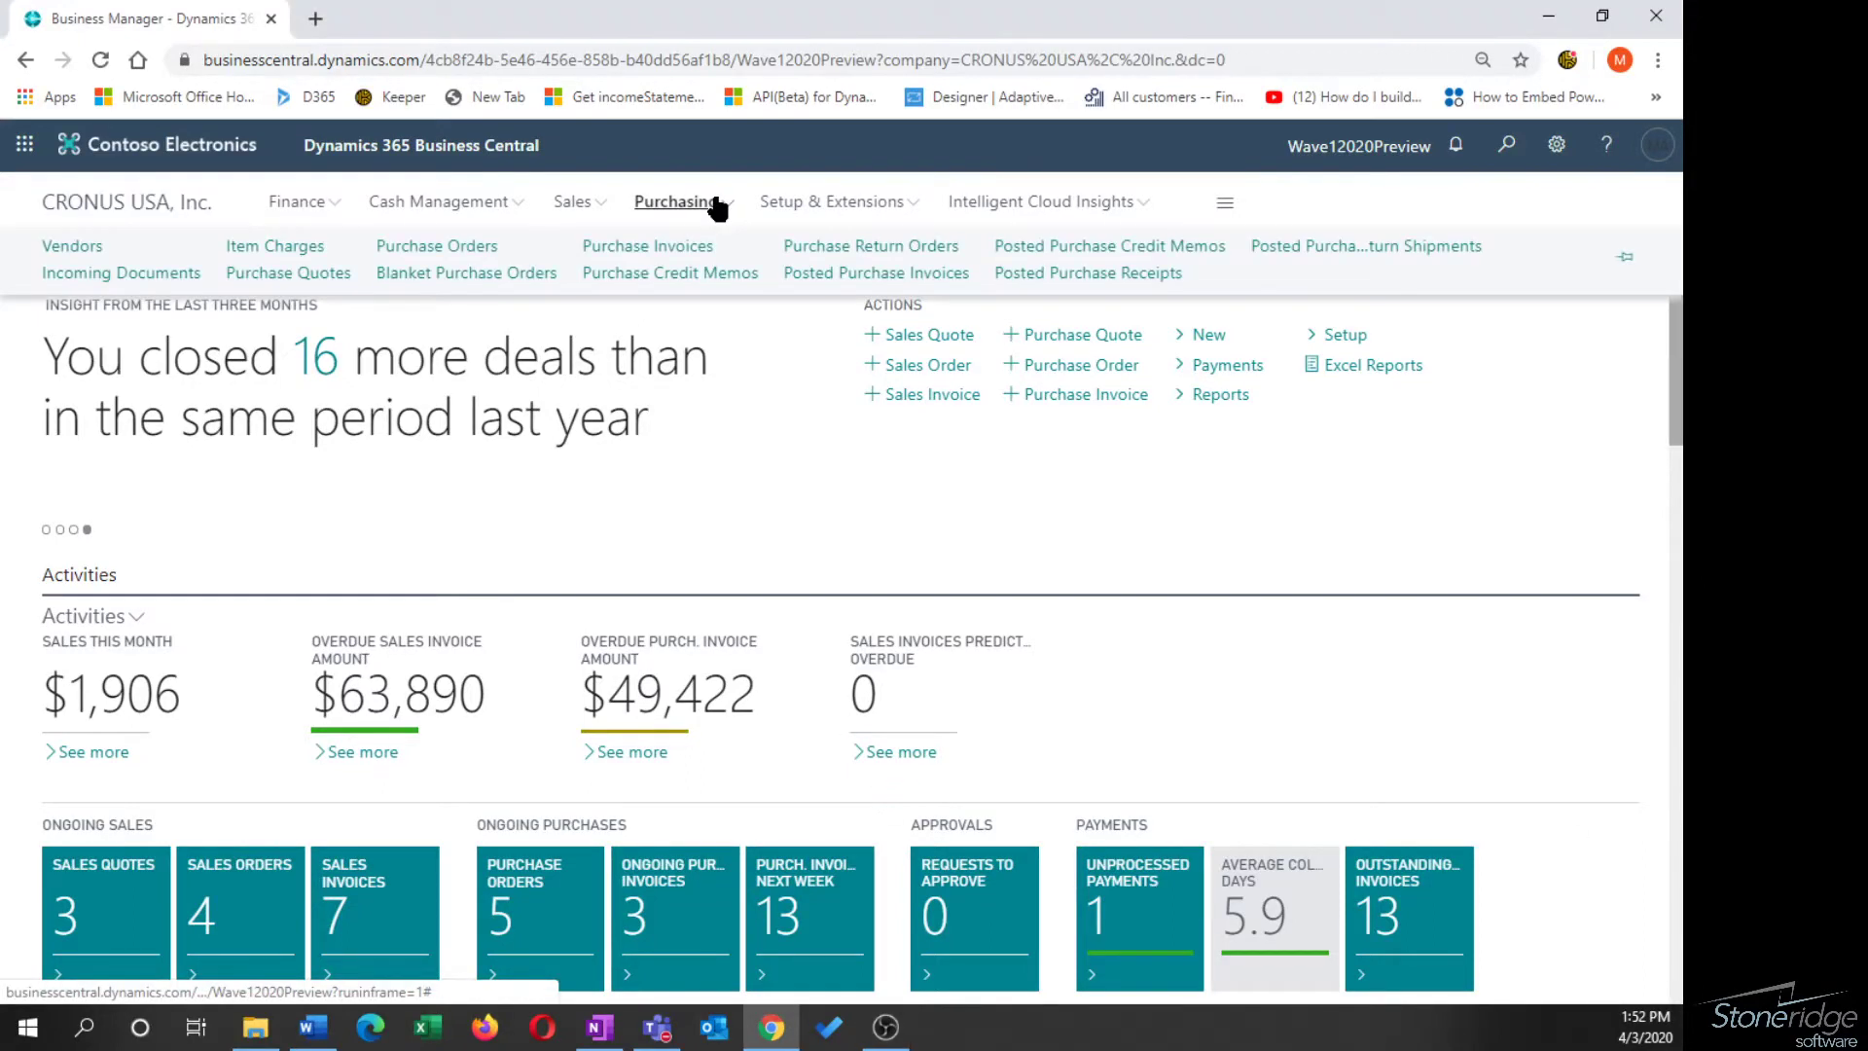
click(425, 248)
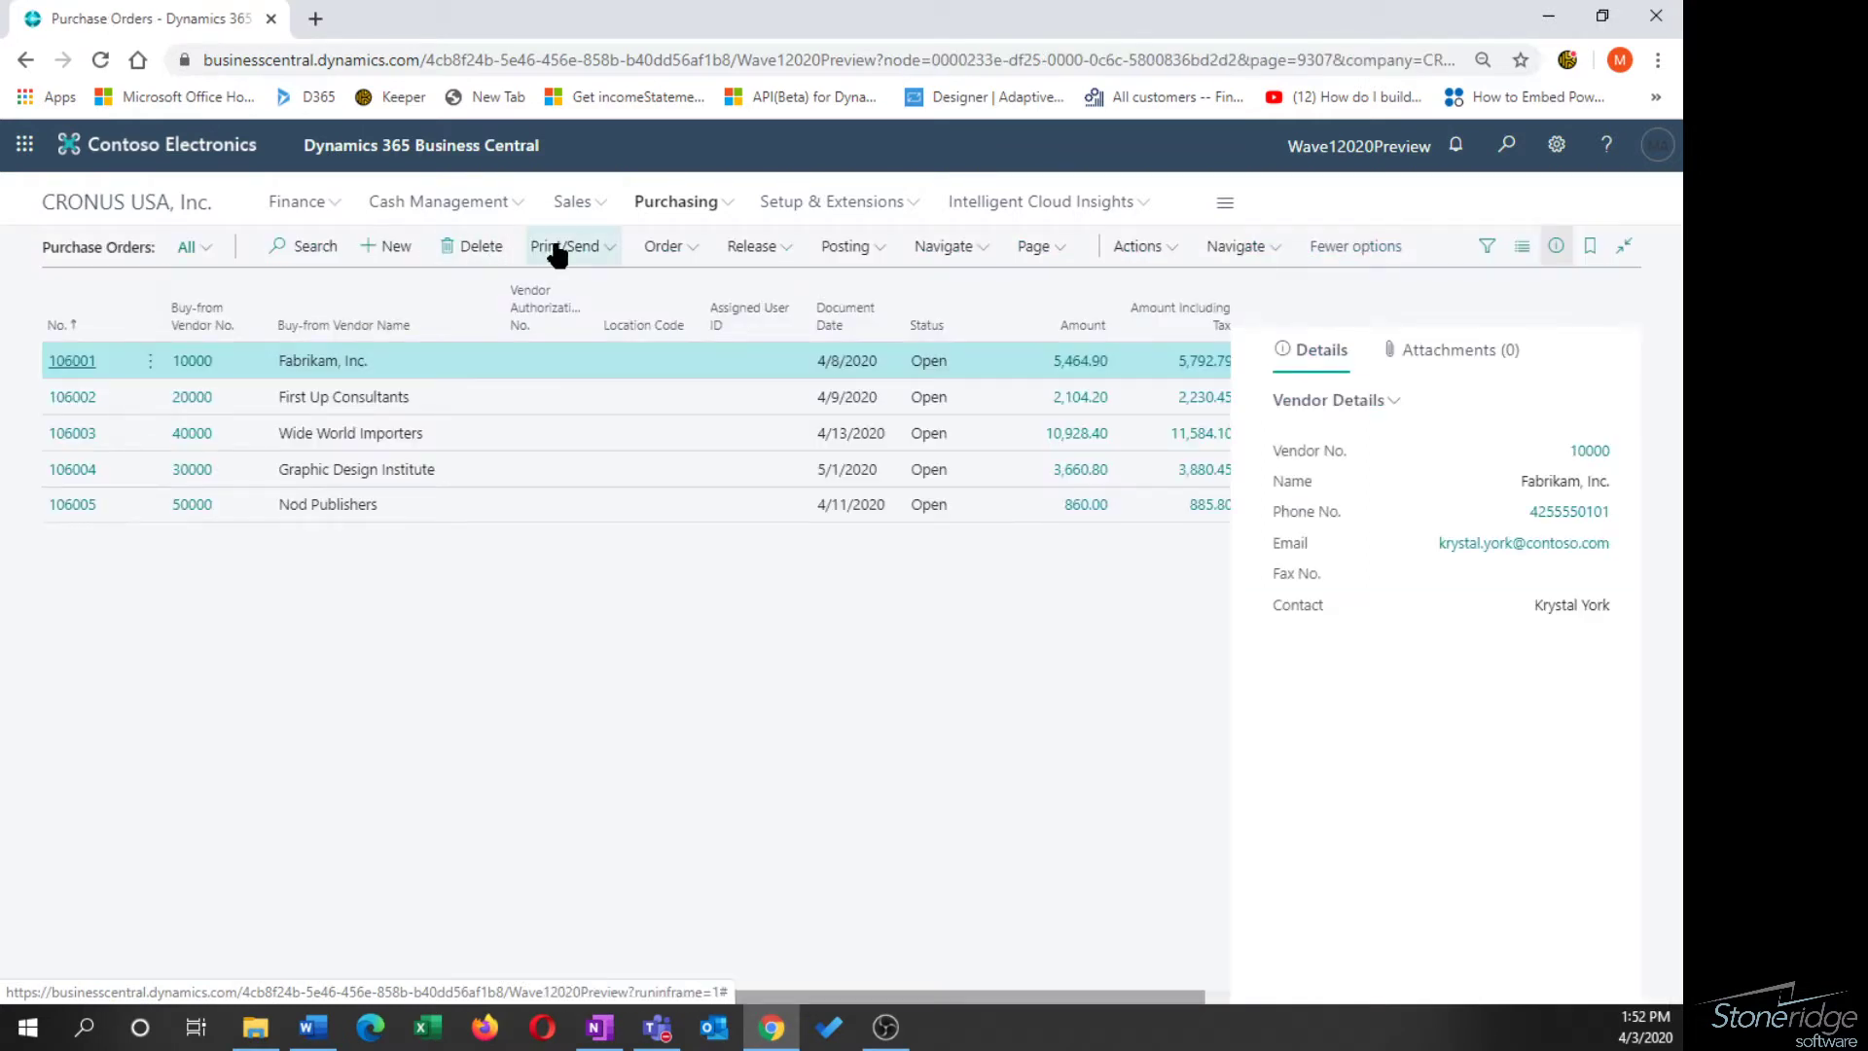
click(557, 251)
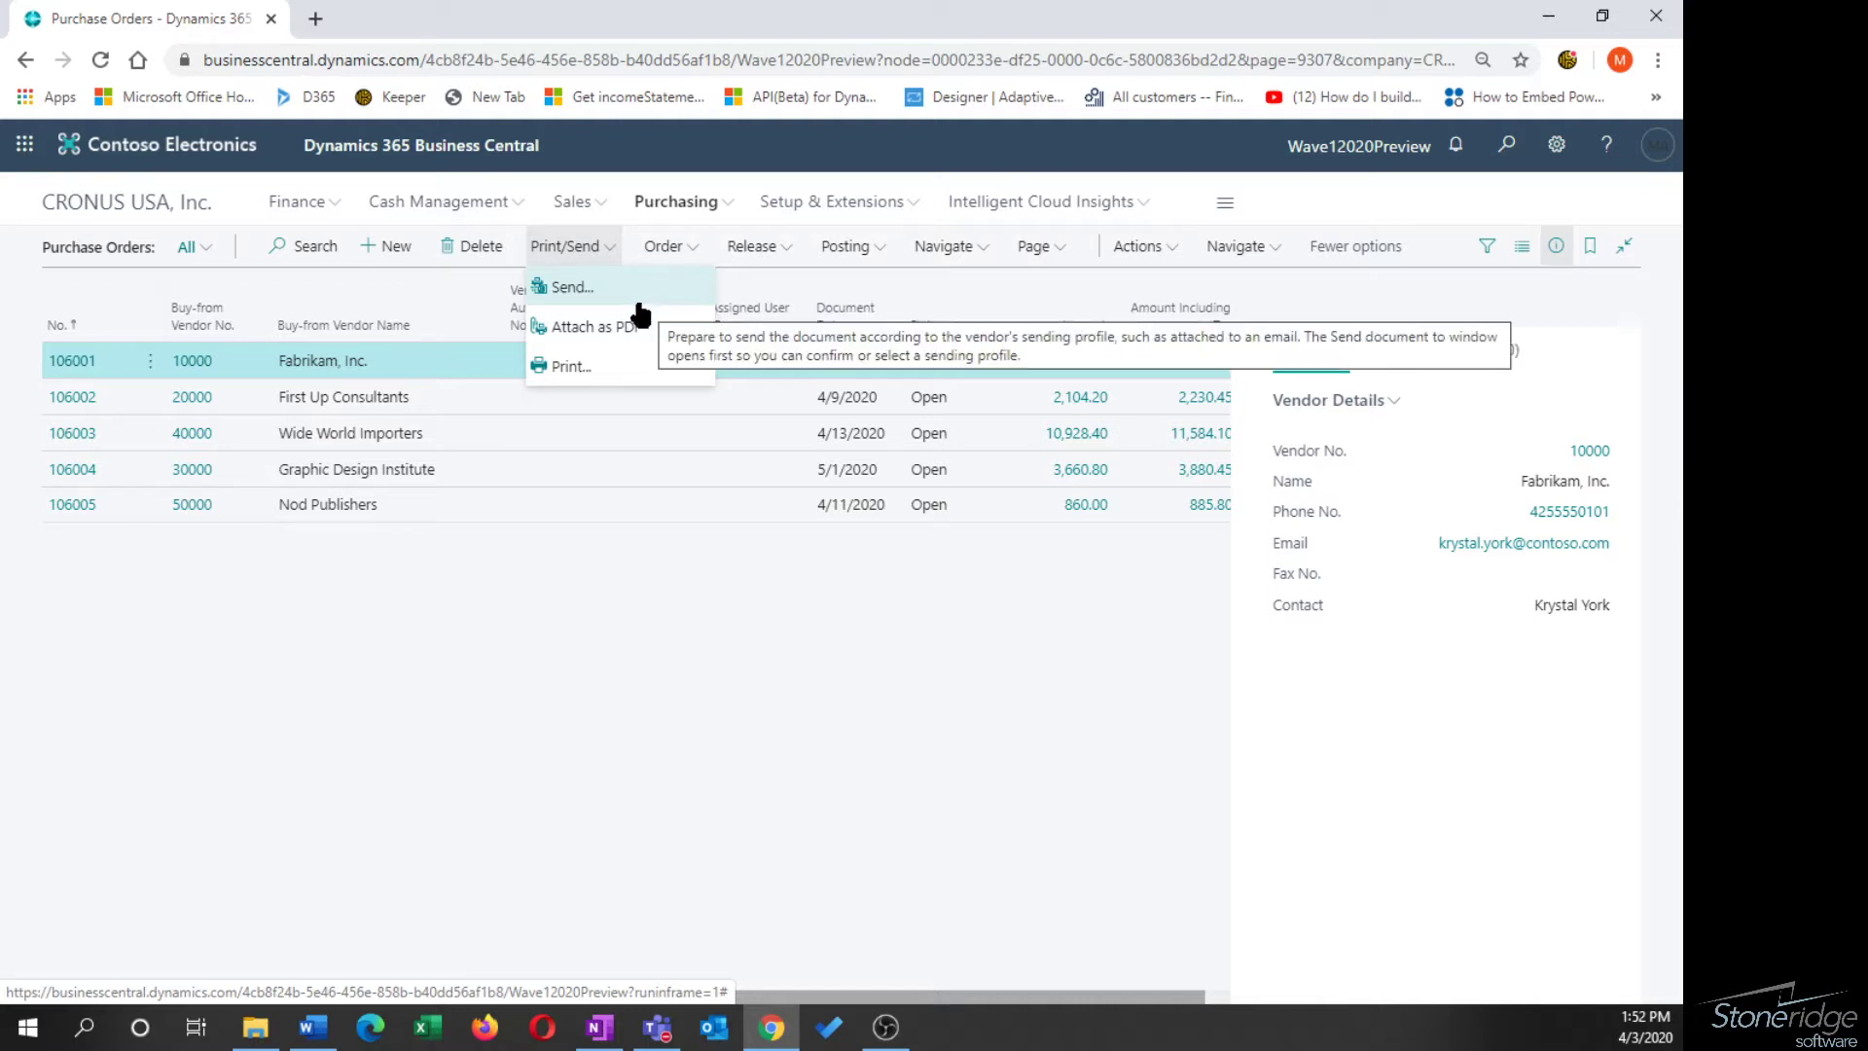
From Adatum Corporation's card, list all document sending profiles and show their management actions.
click(111, 216)
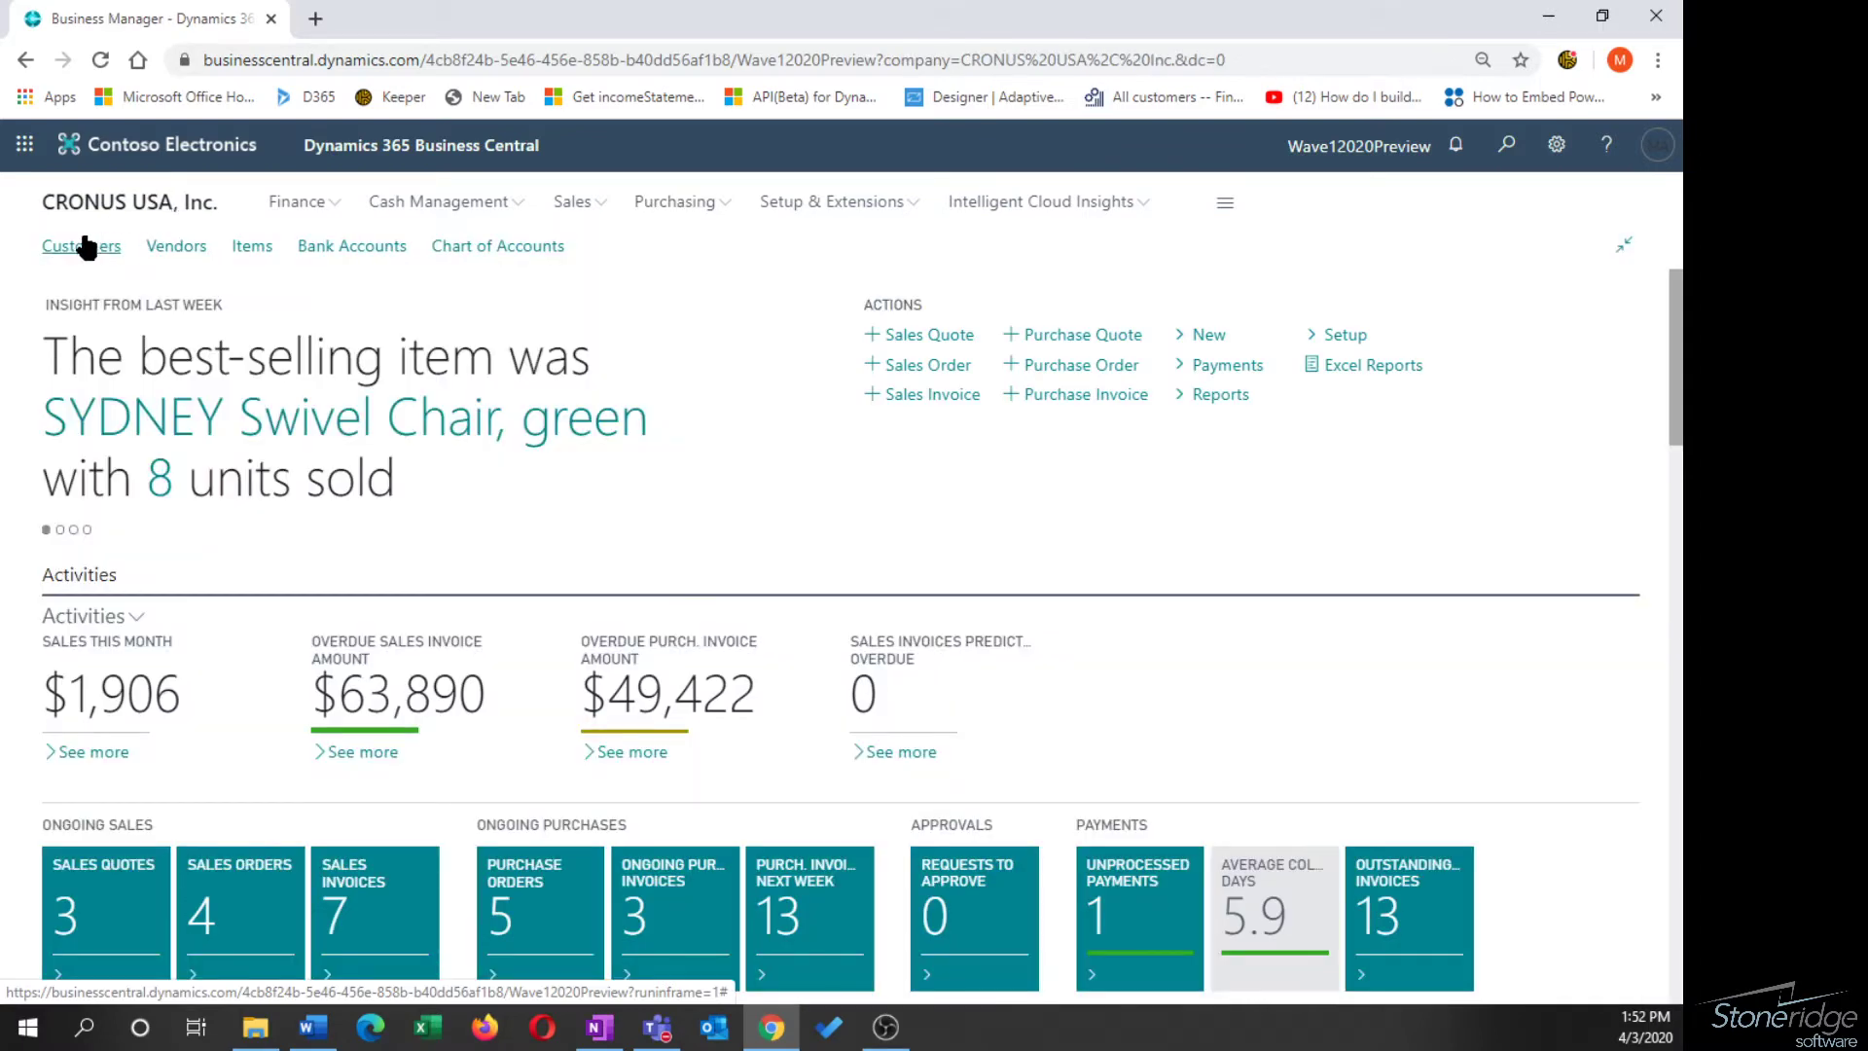
click(87, 246)
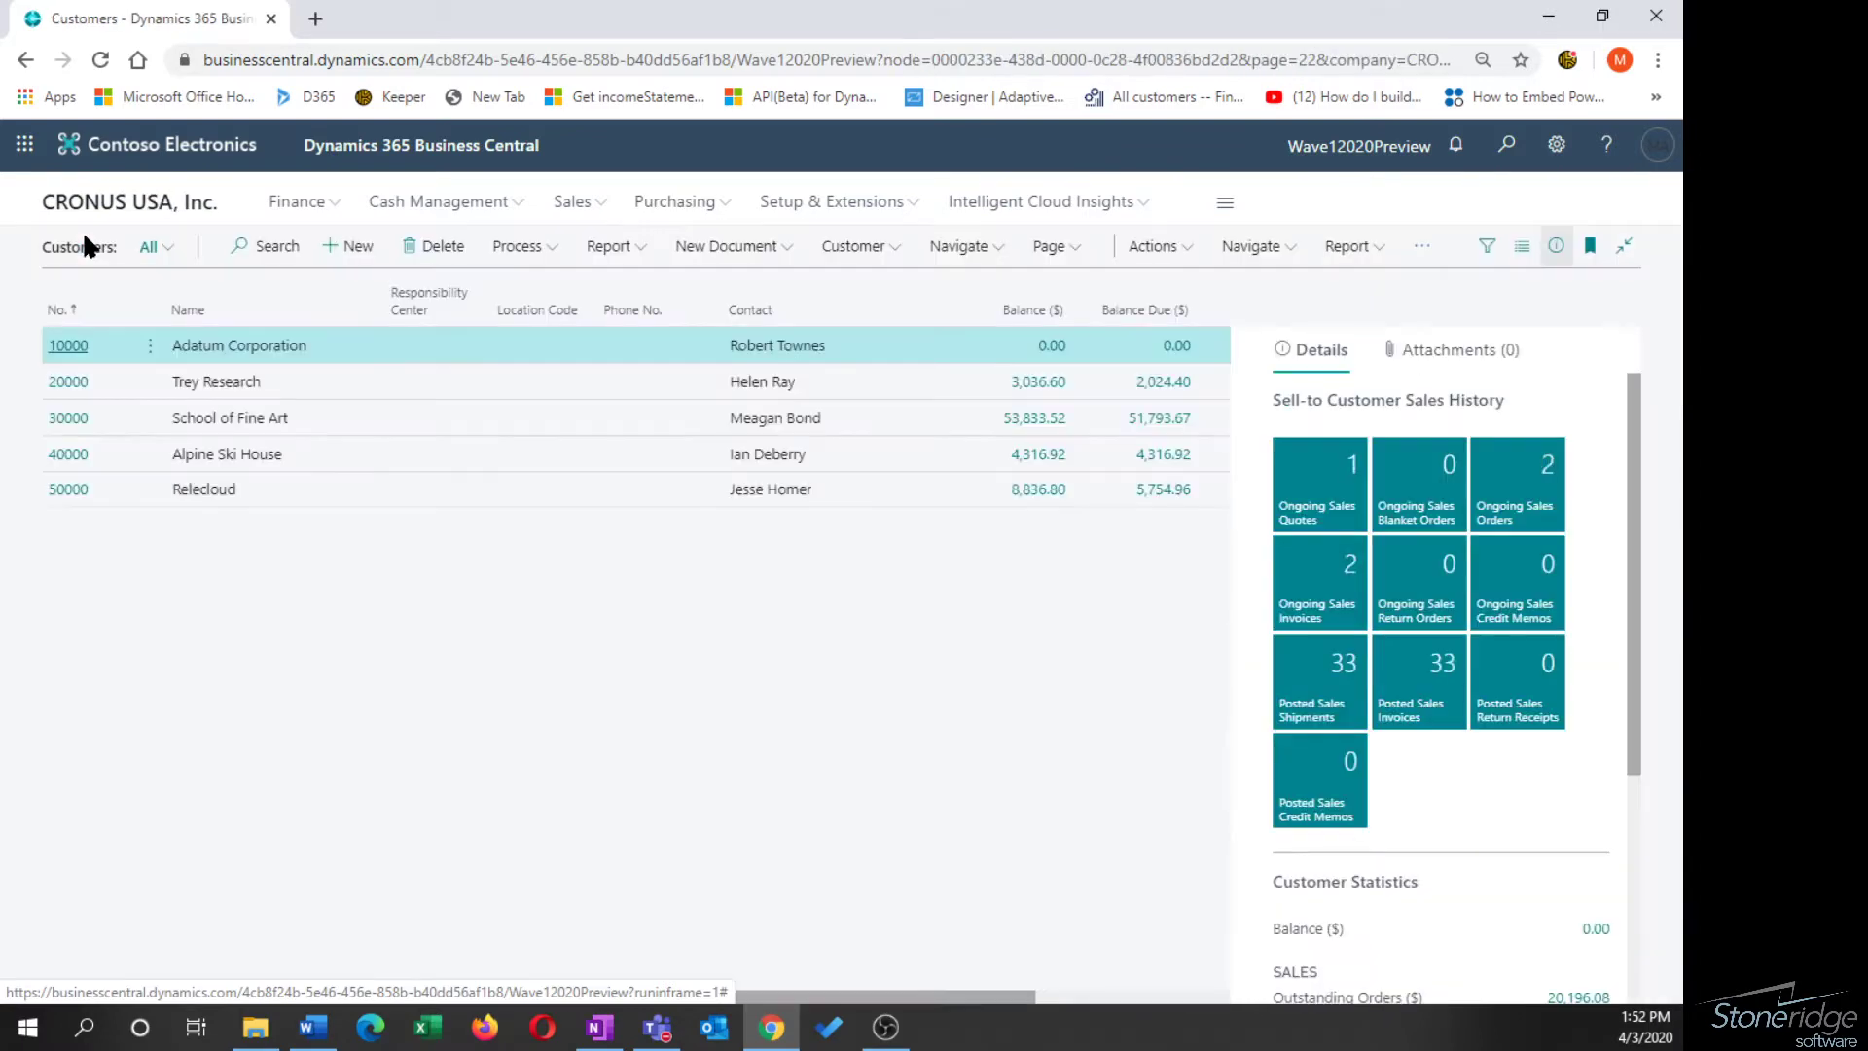
click(70, 348)
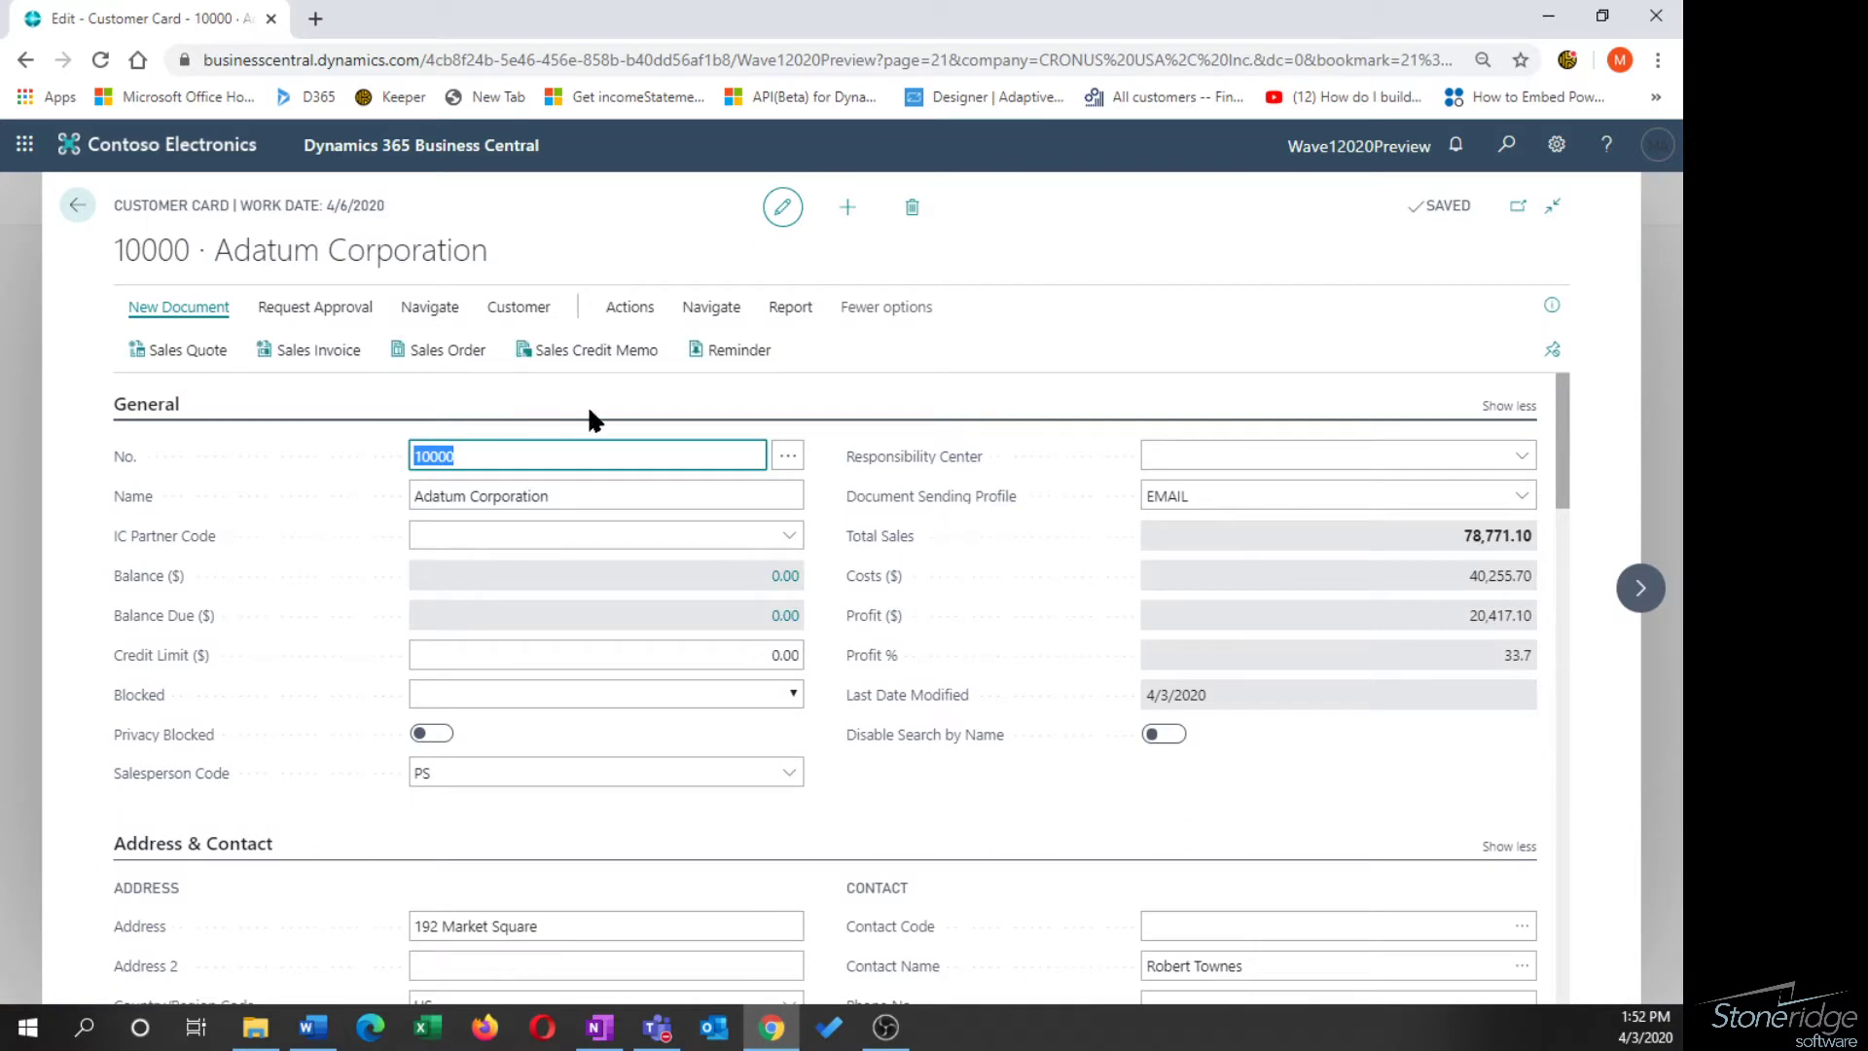
click(1521, 497)
click(1459, 671)
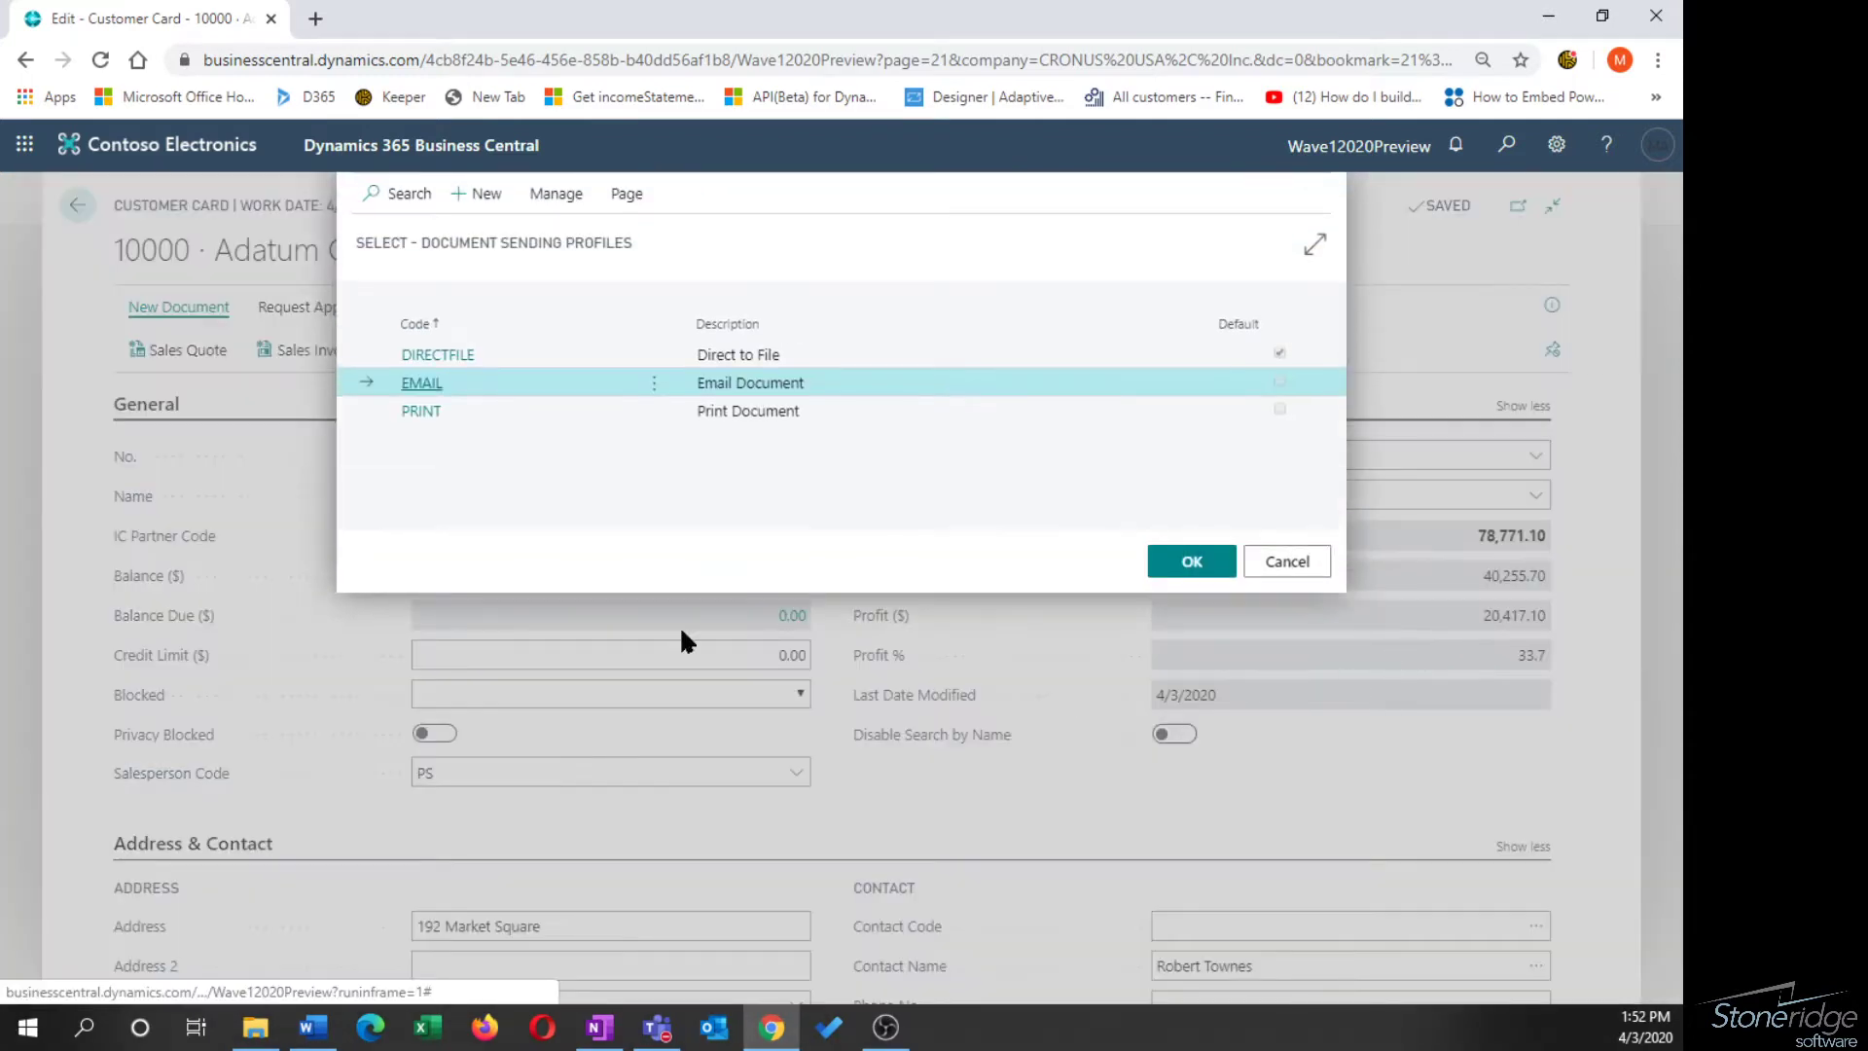
click(555, 195)
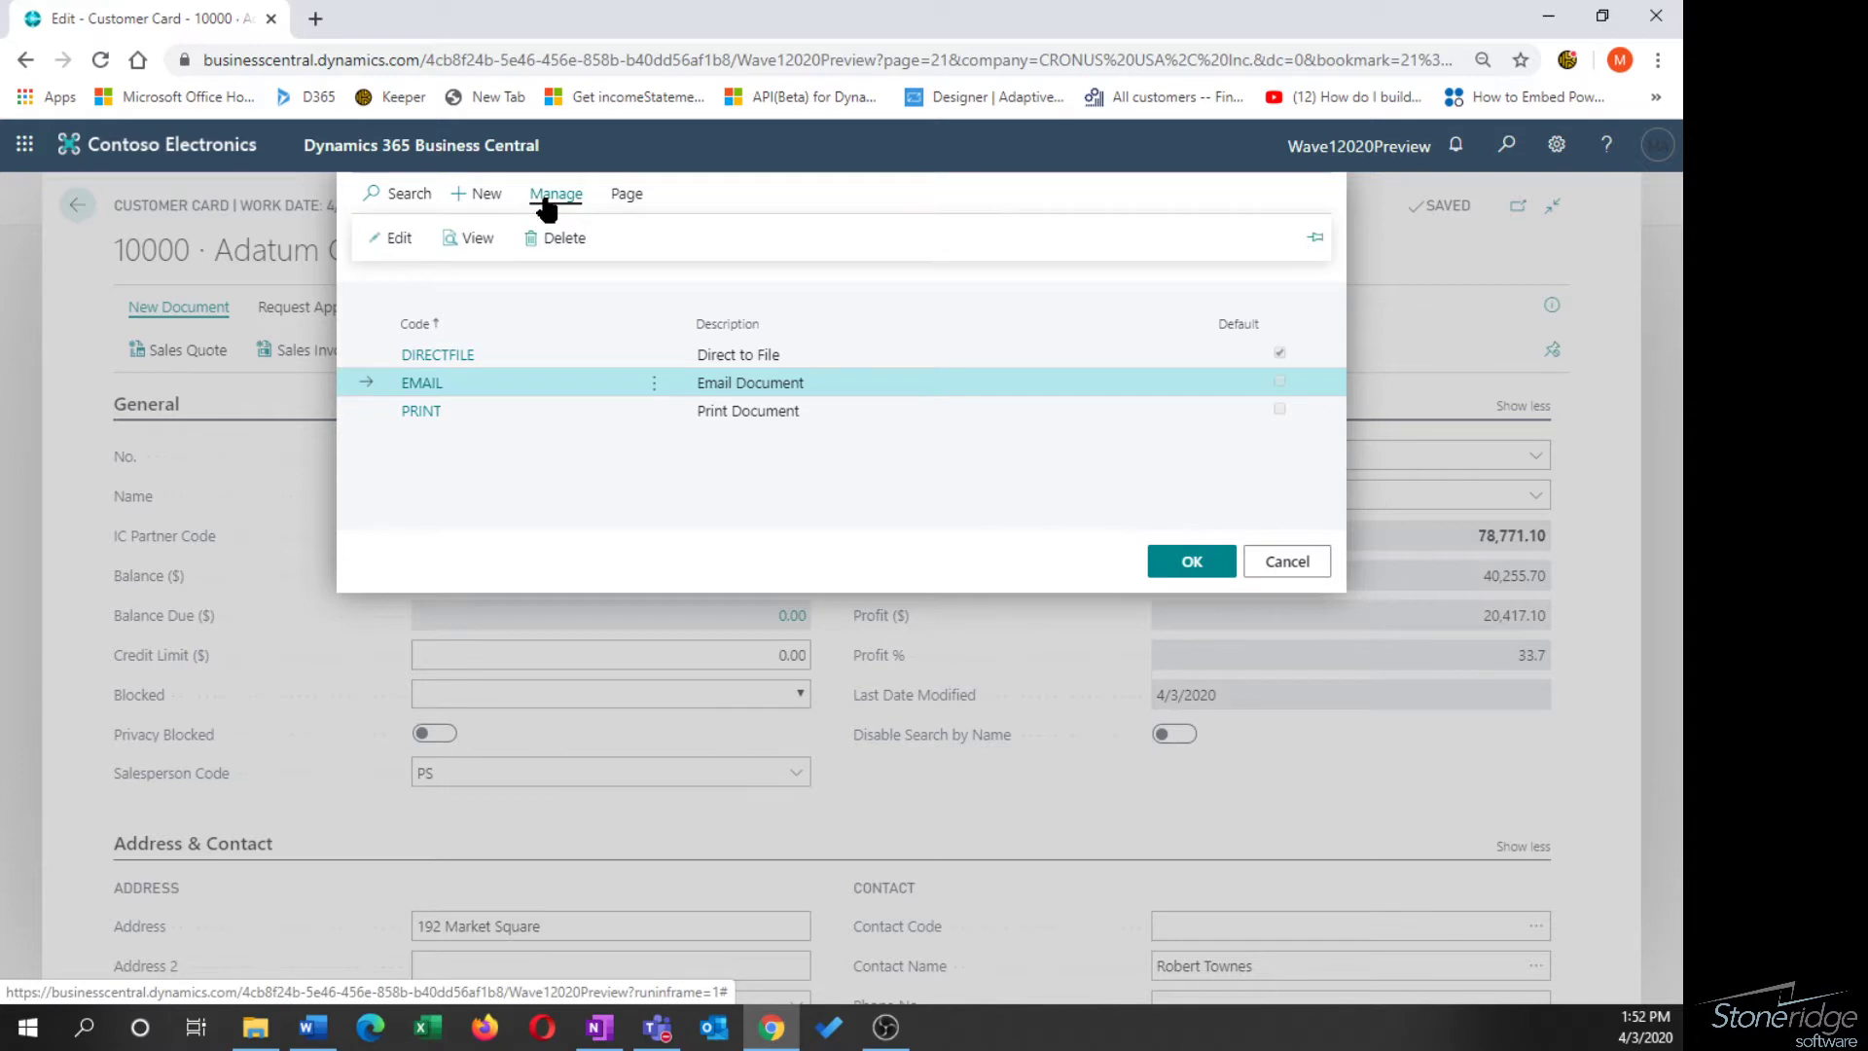
click(418, 245)
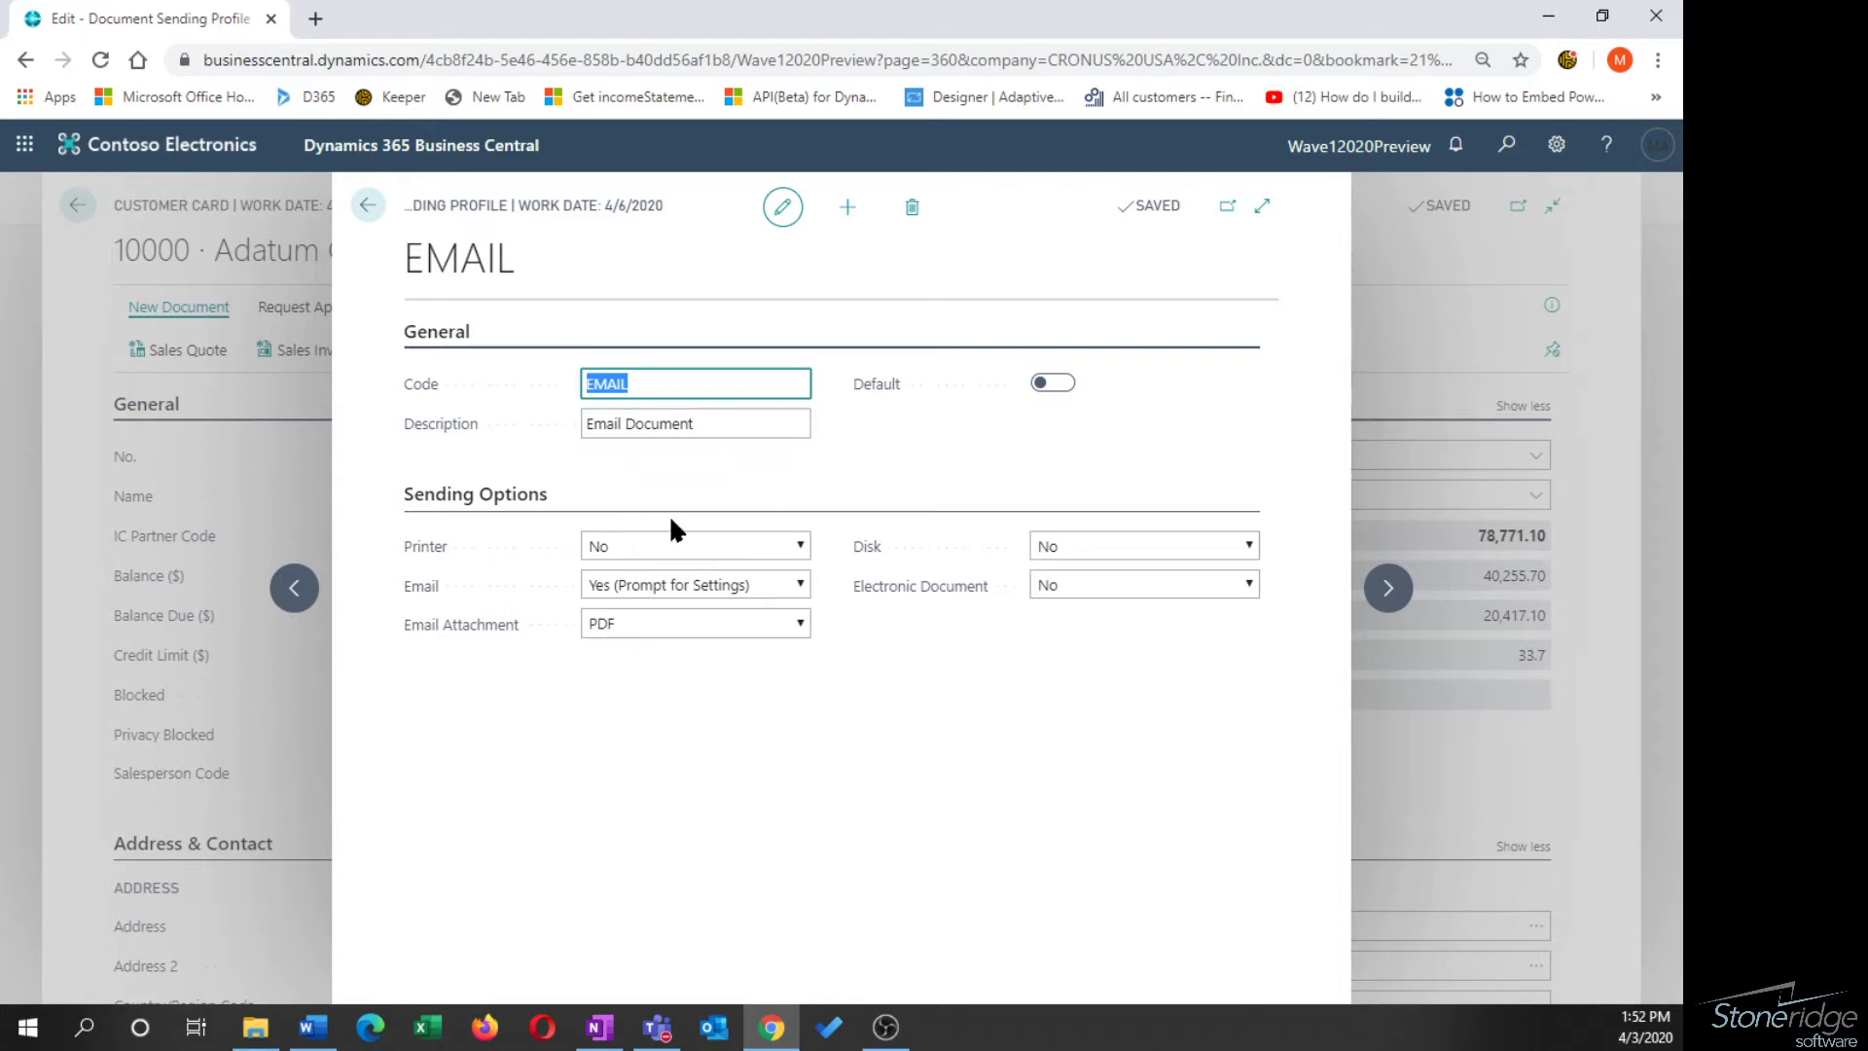
click(682, 582)
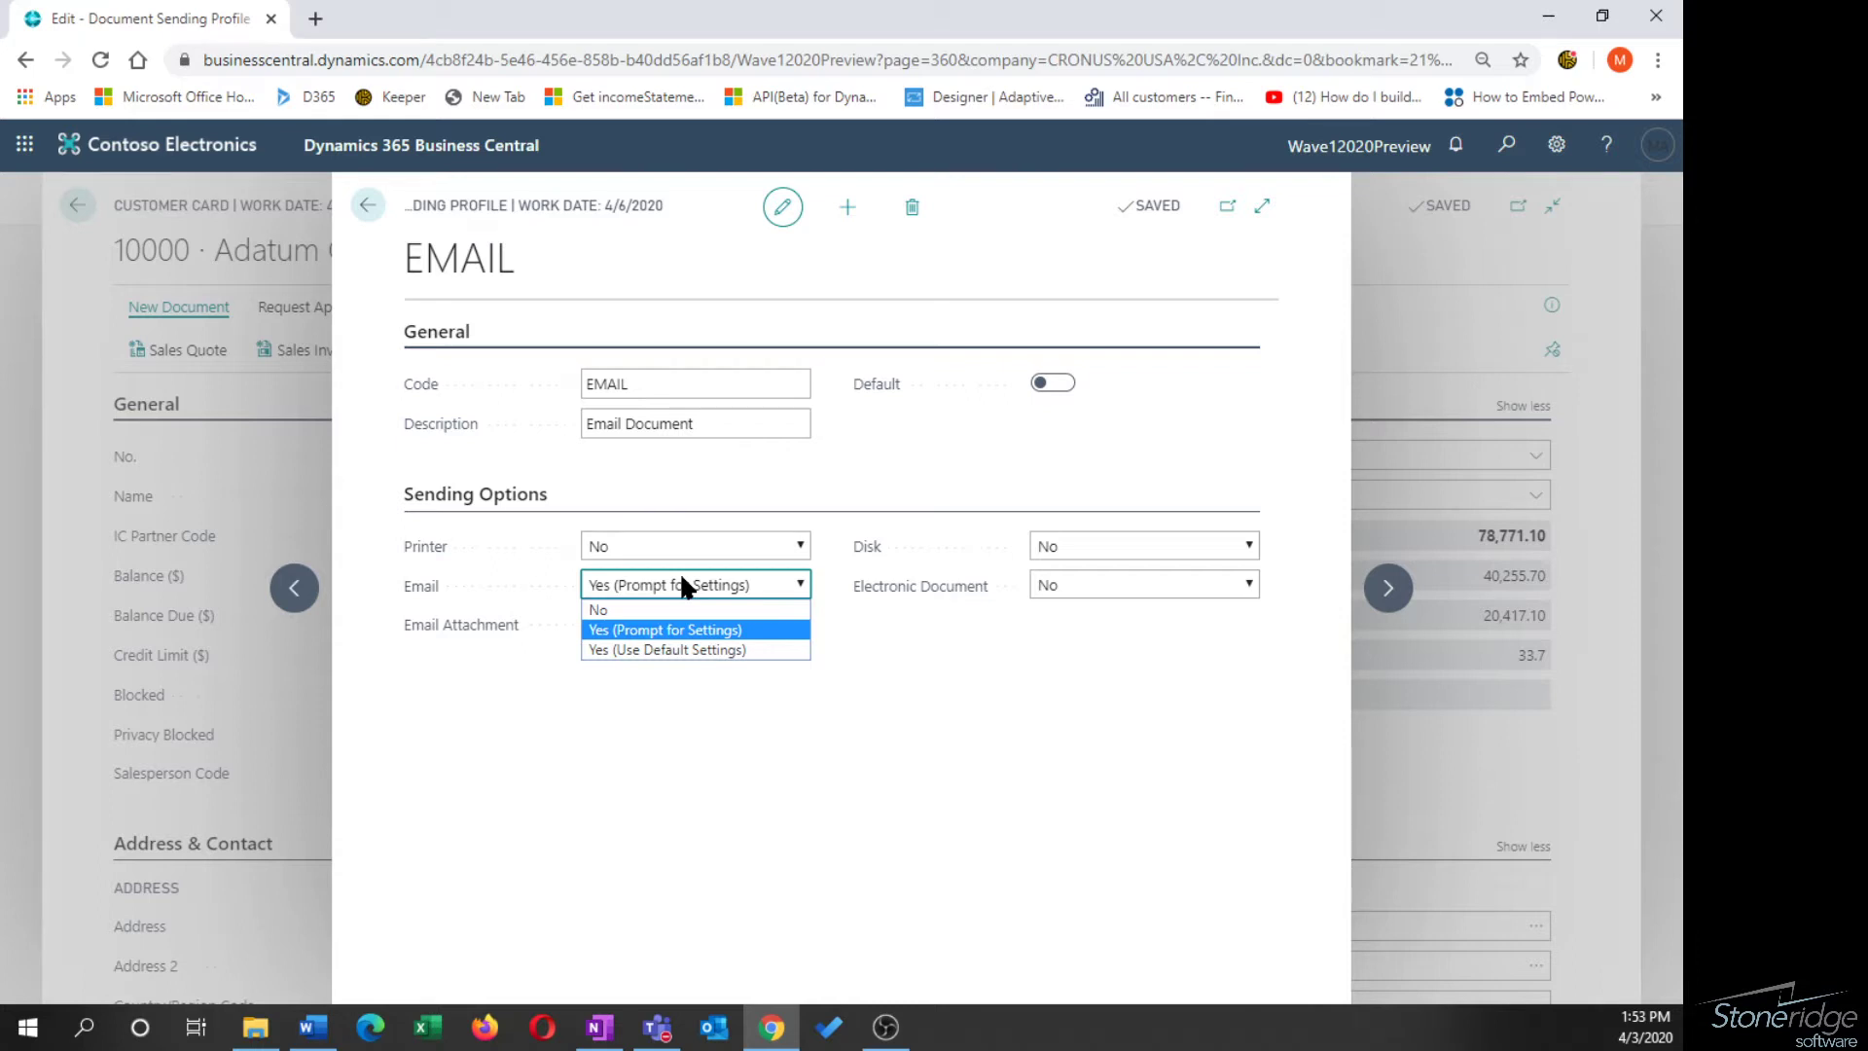
key(Return)
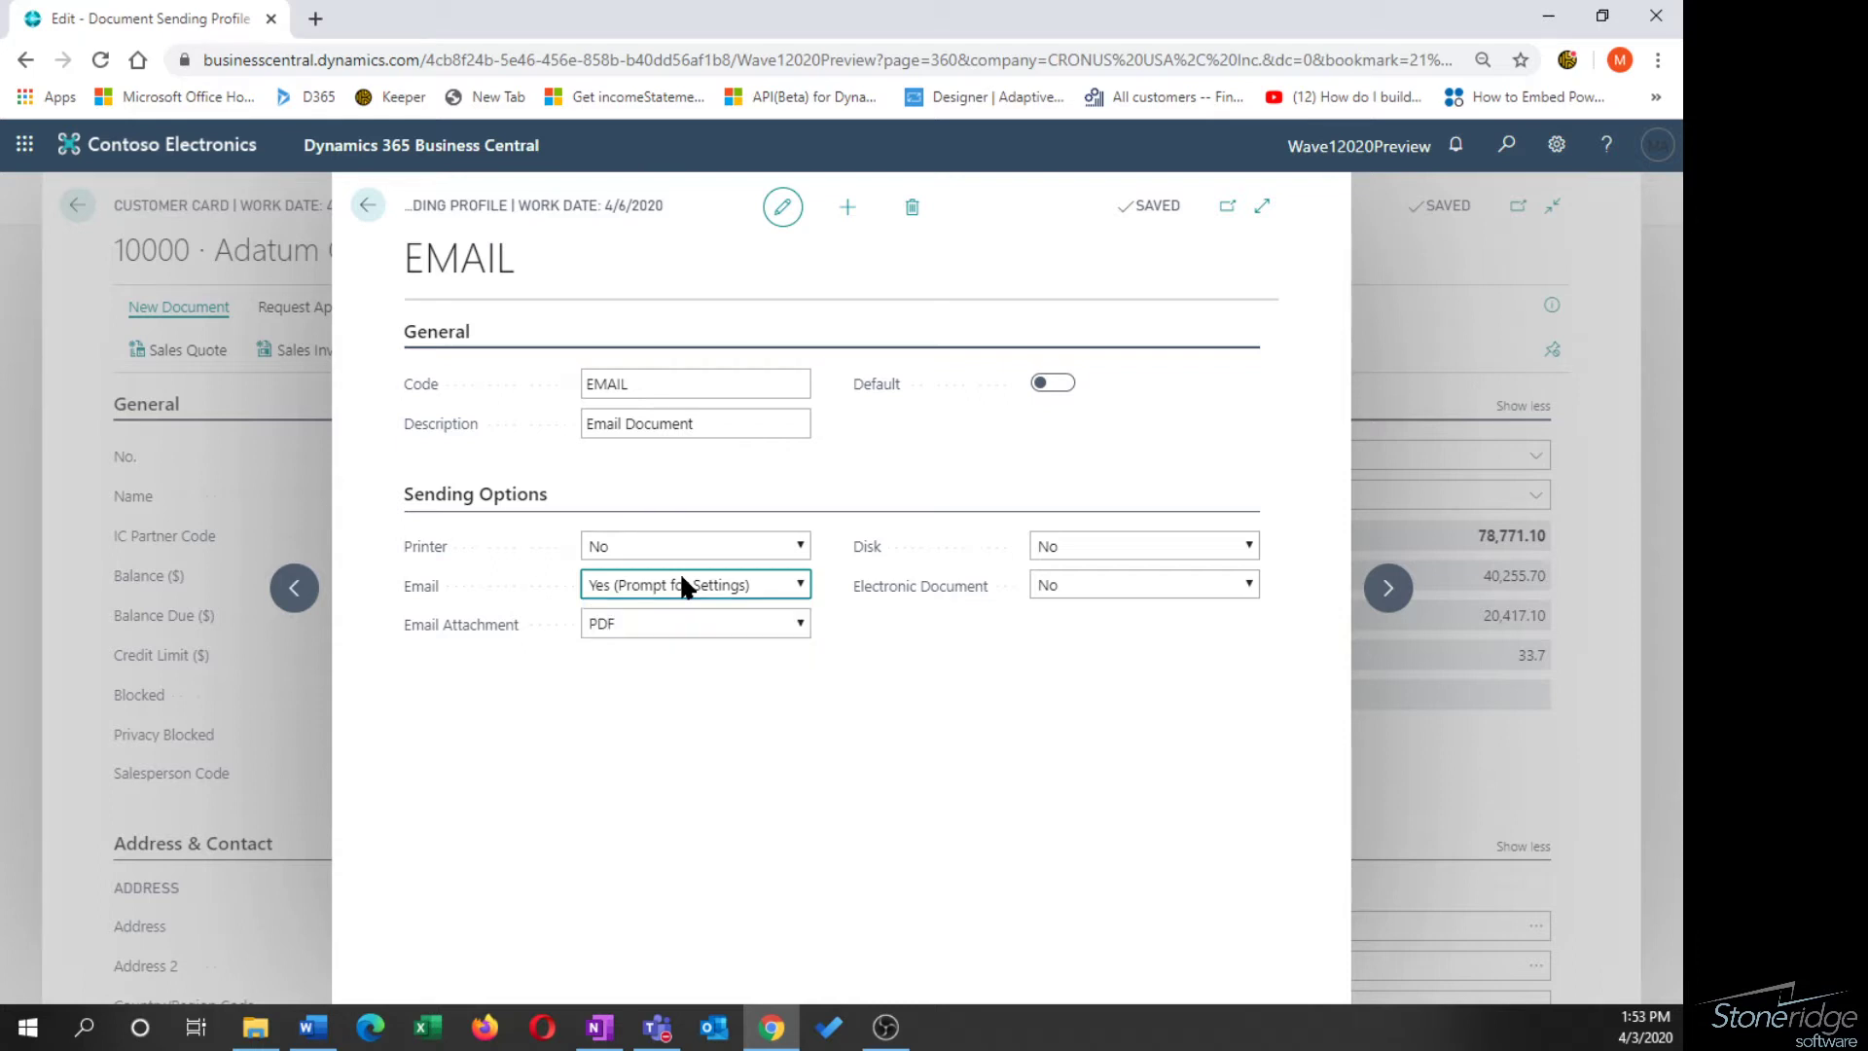
click(377, 216)
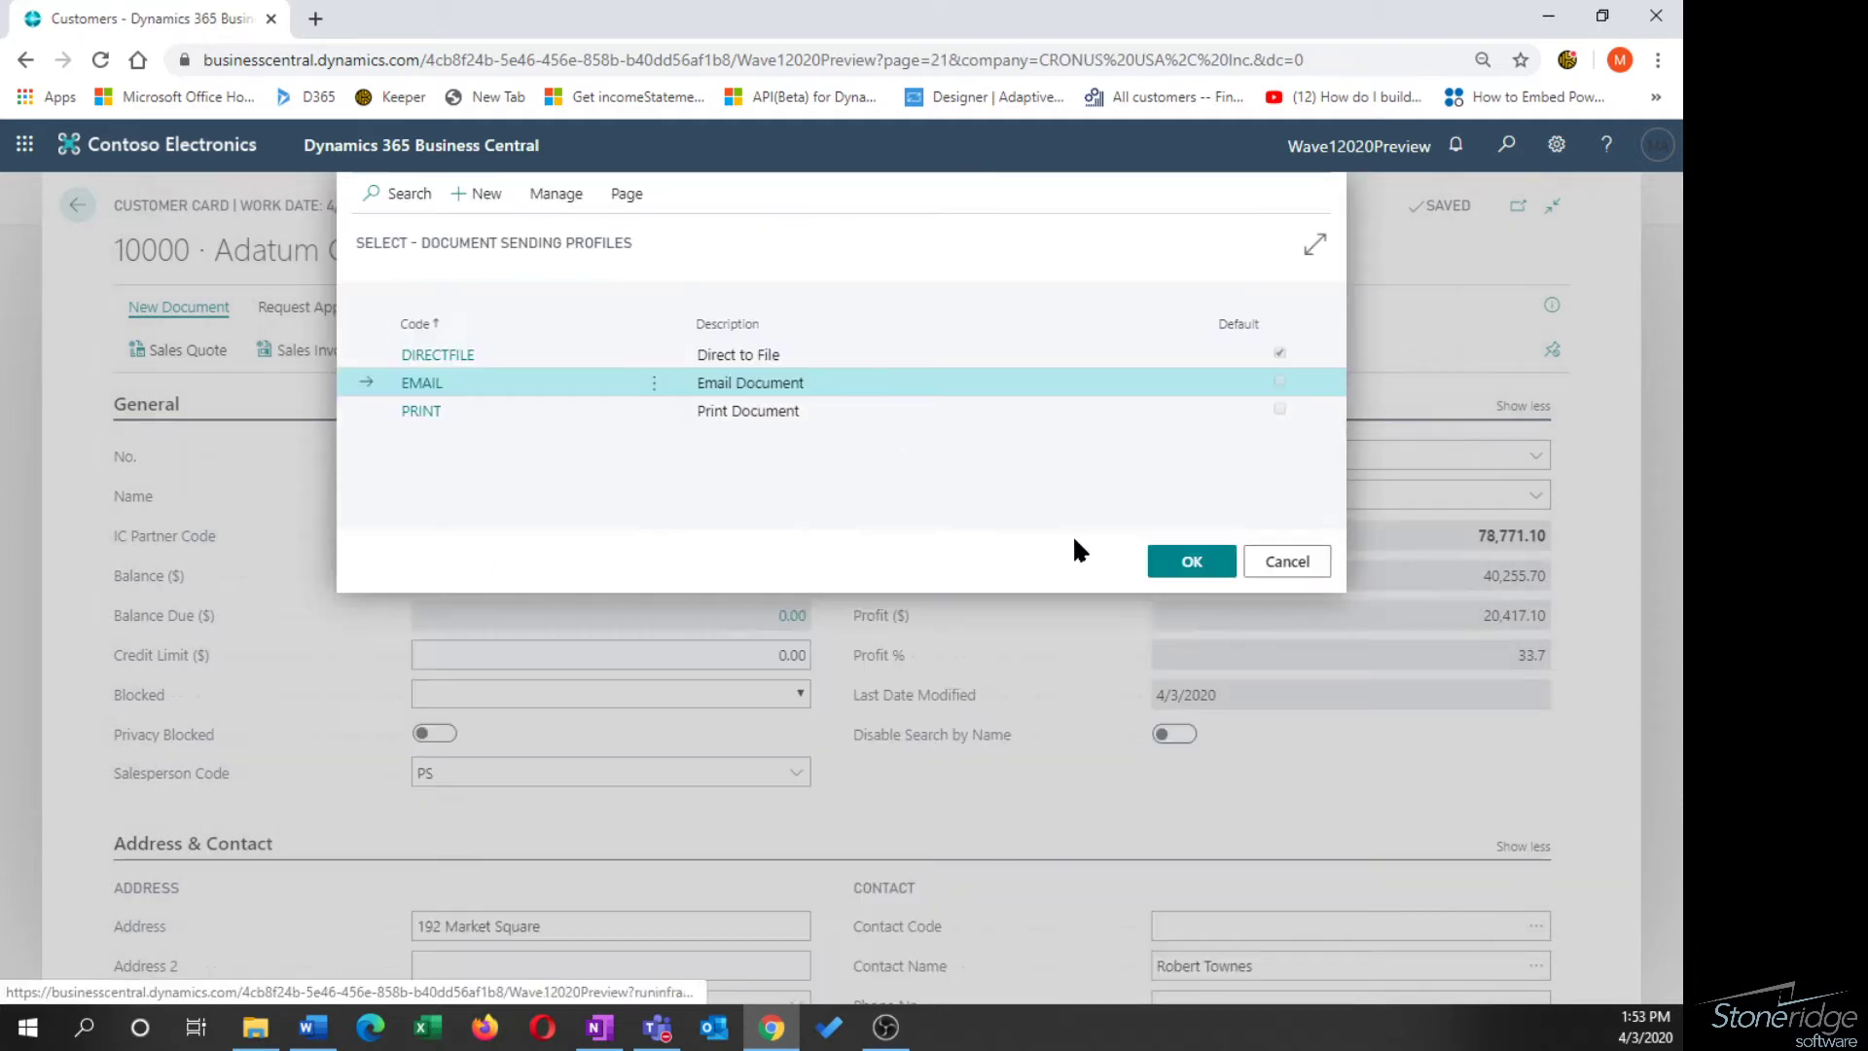
click(763, 411)
click(551, 193)
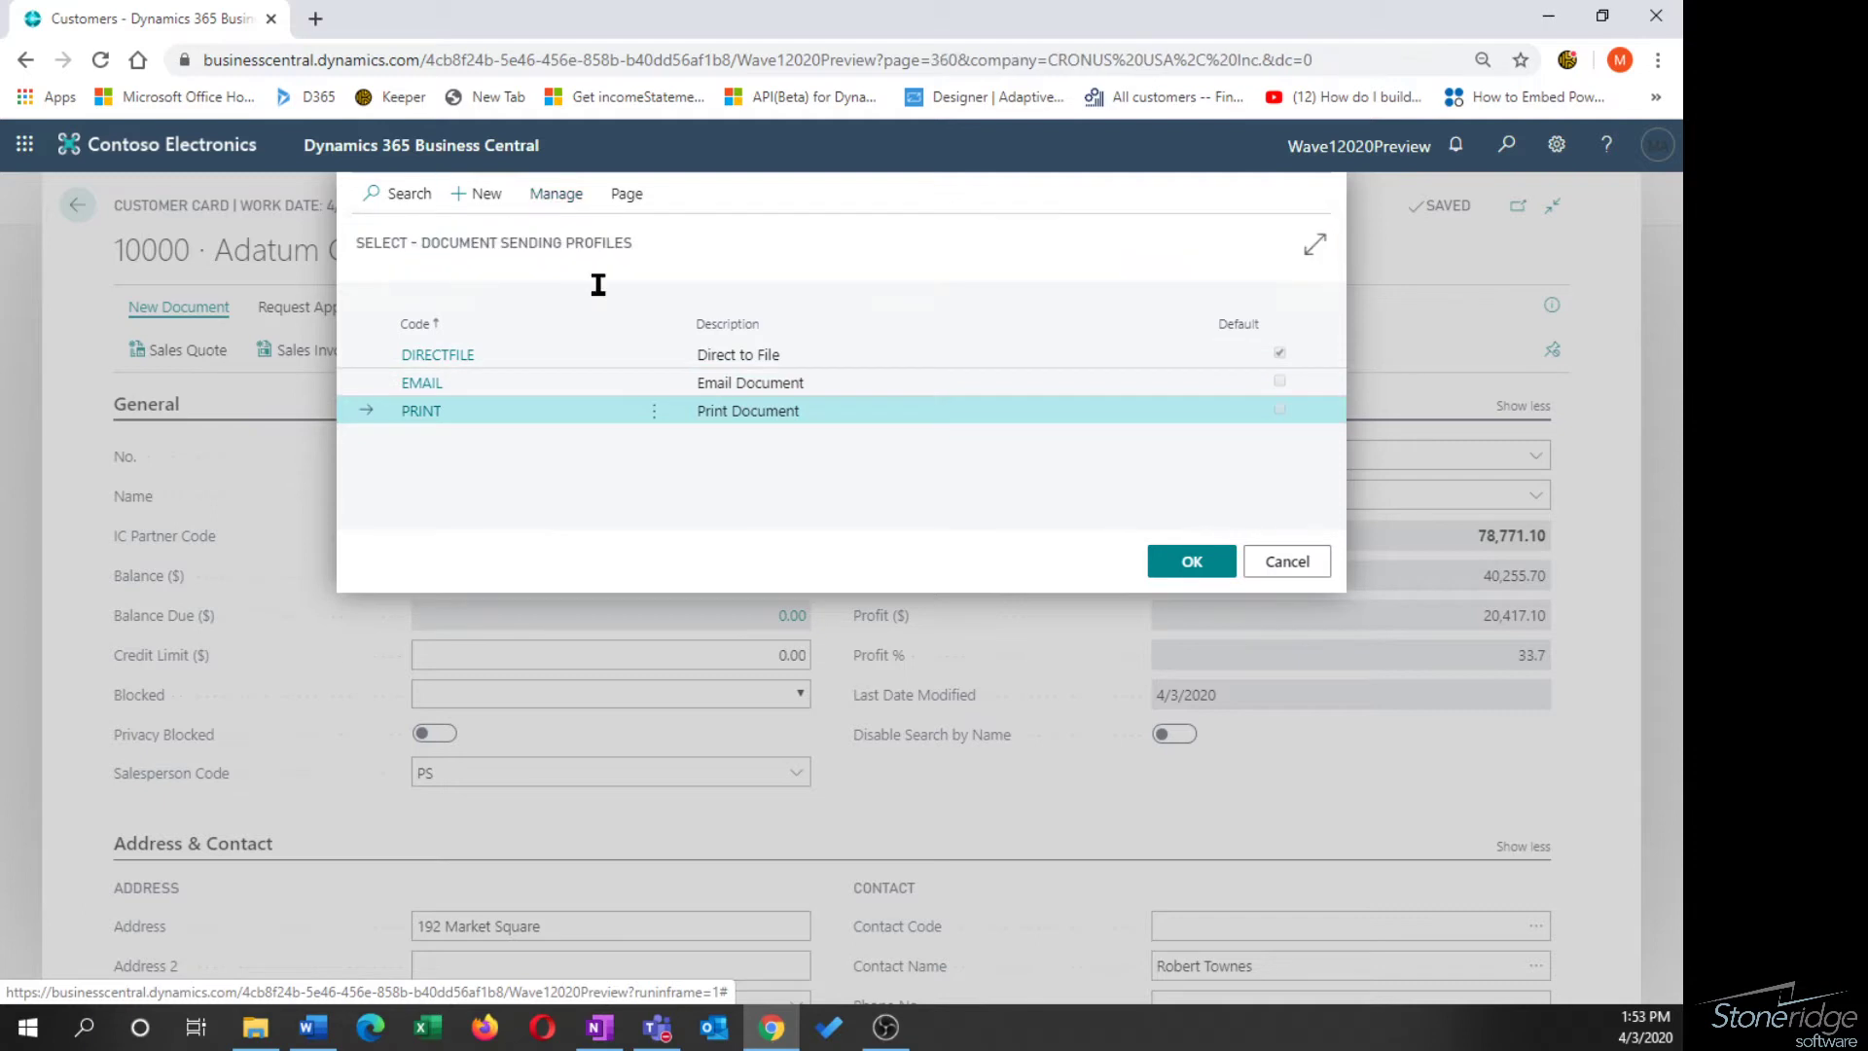
click(414, 230)
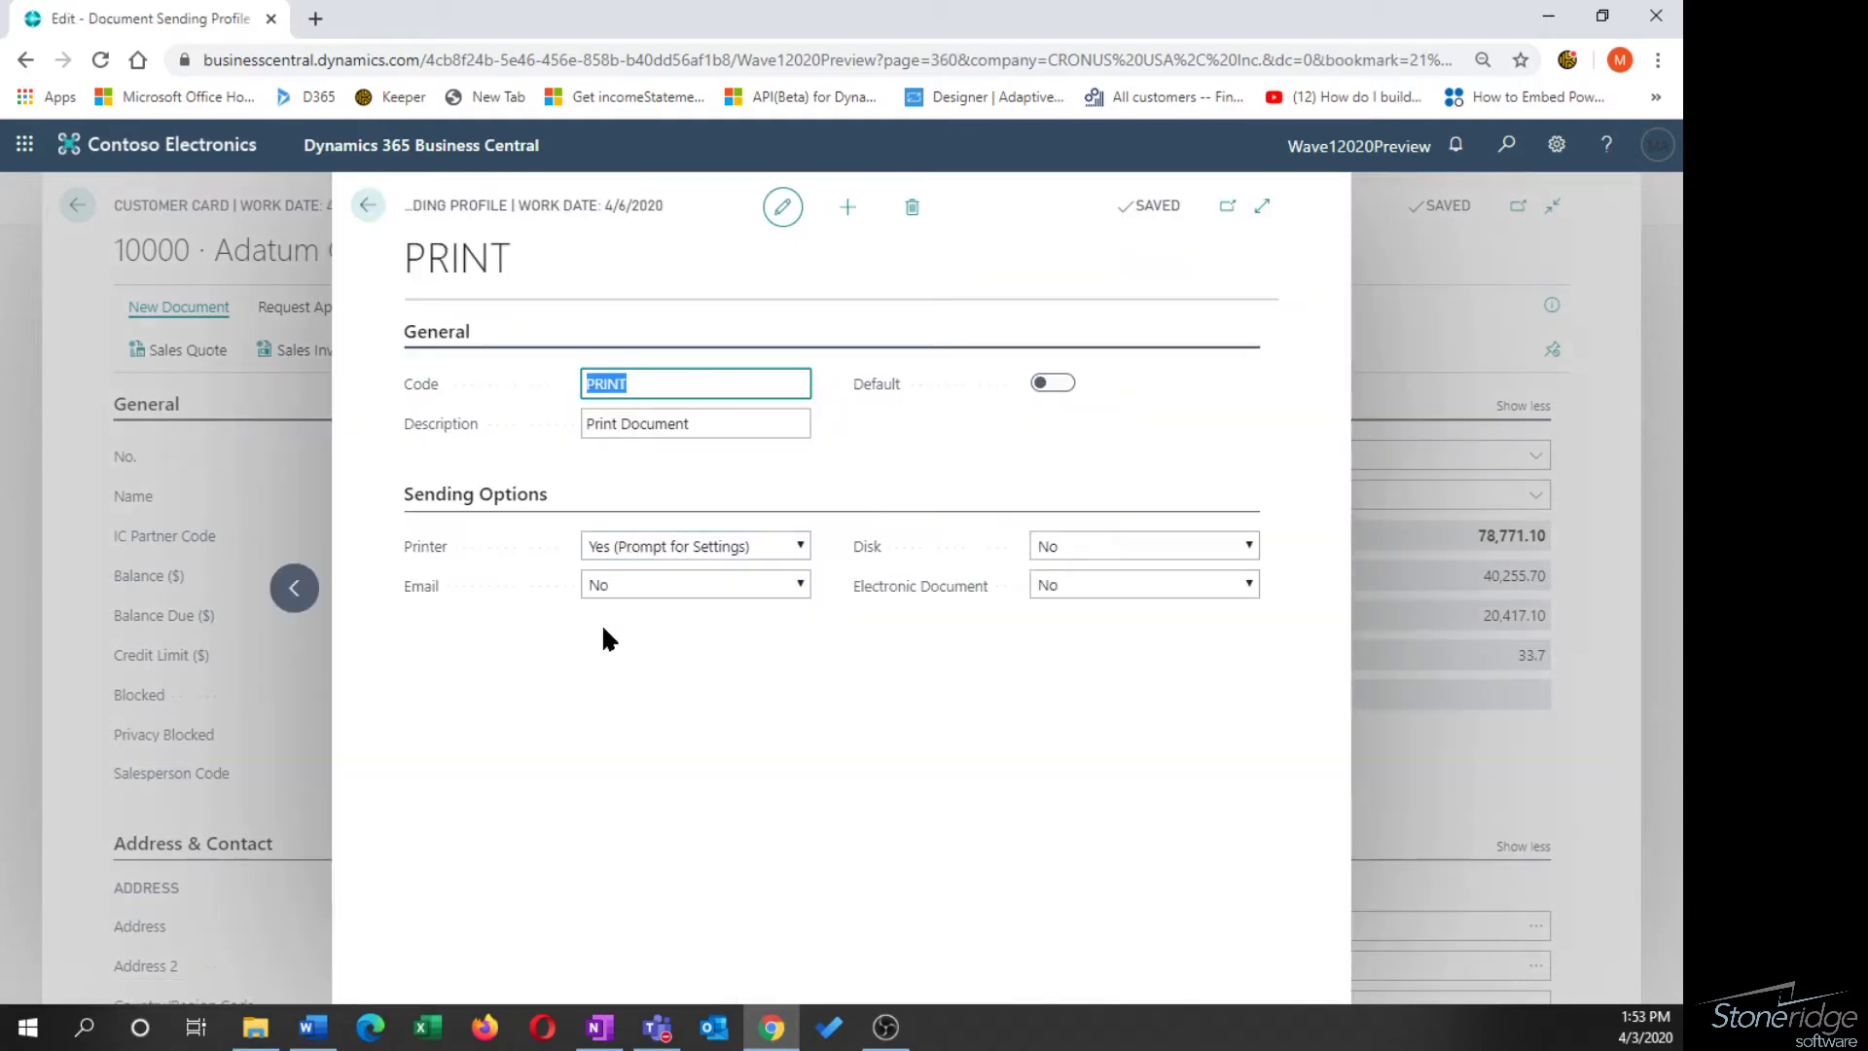
click(369, 206)
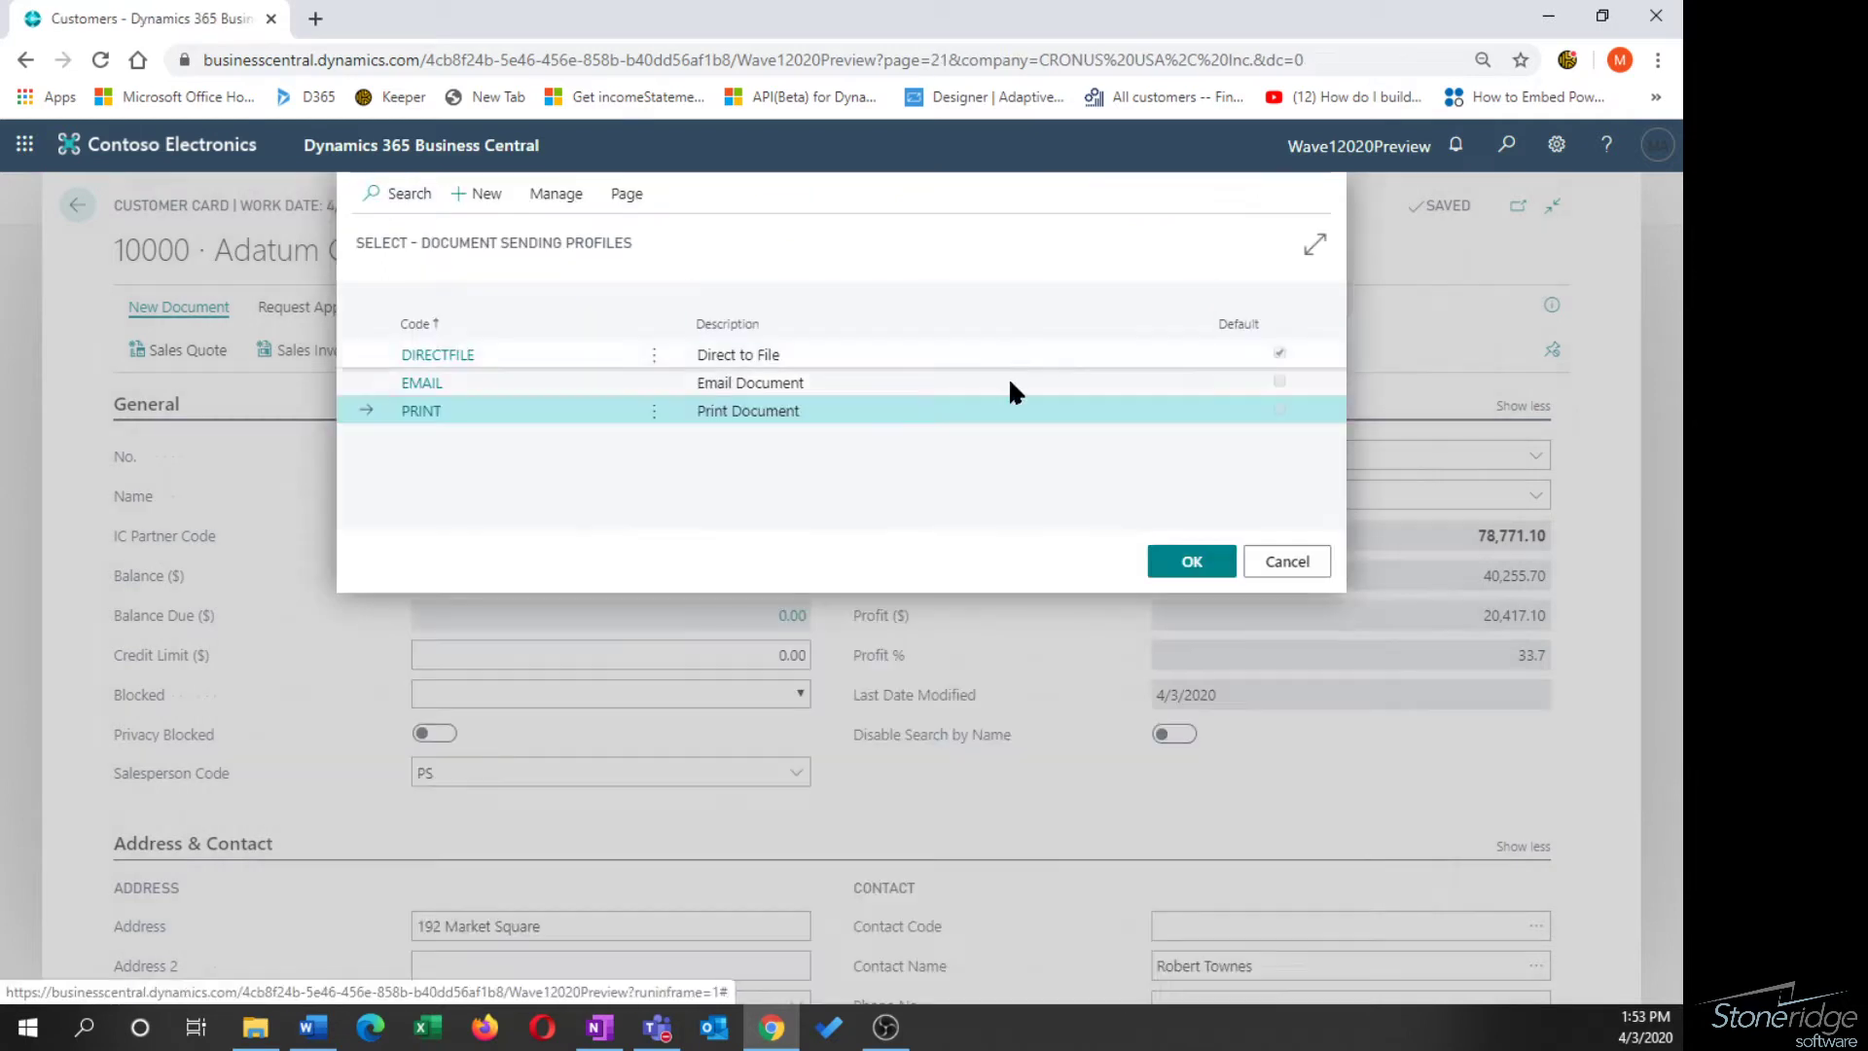
Close the sending profiles list without changes and return to the Customers list.
click(1280, 556)
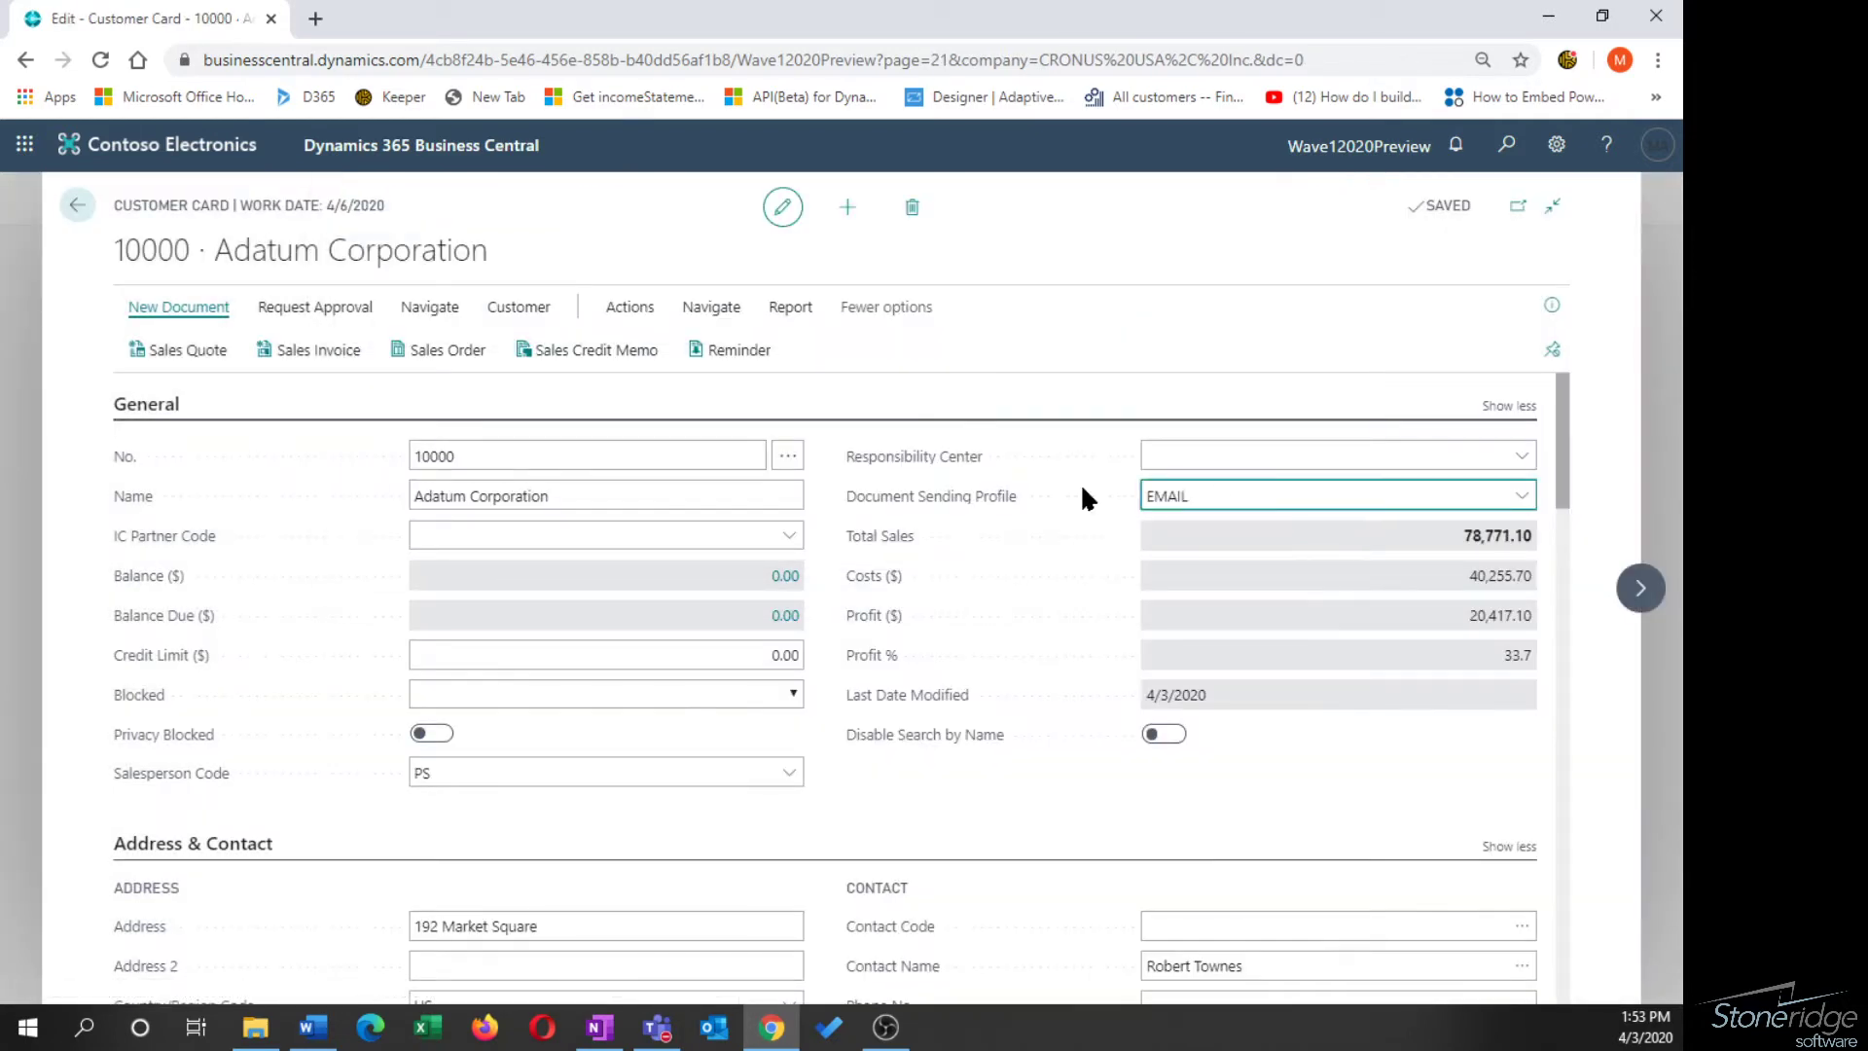
click(76, 206)
click(656, 202)
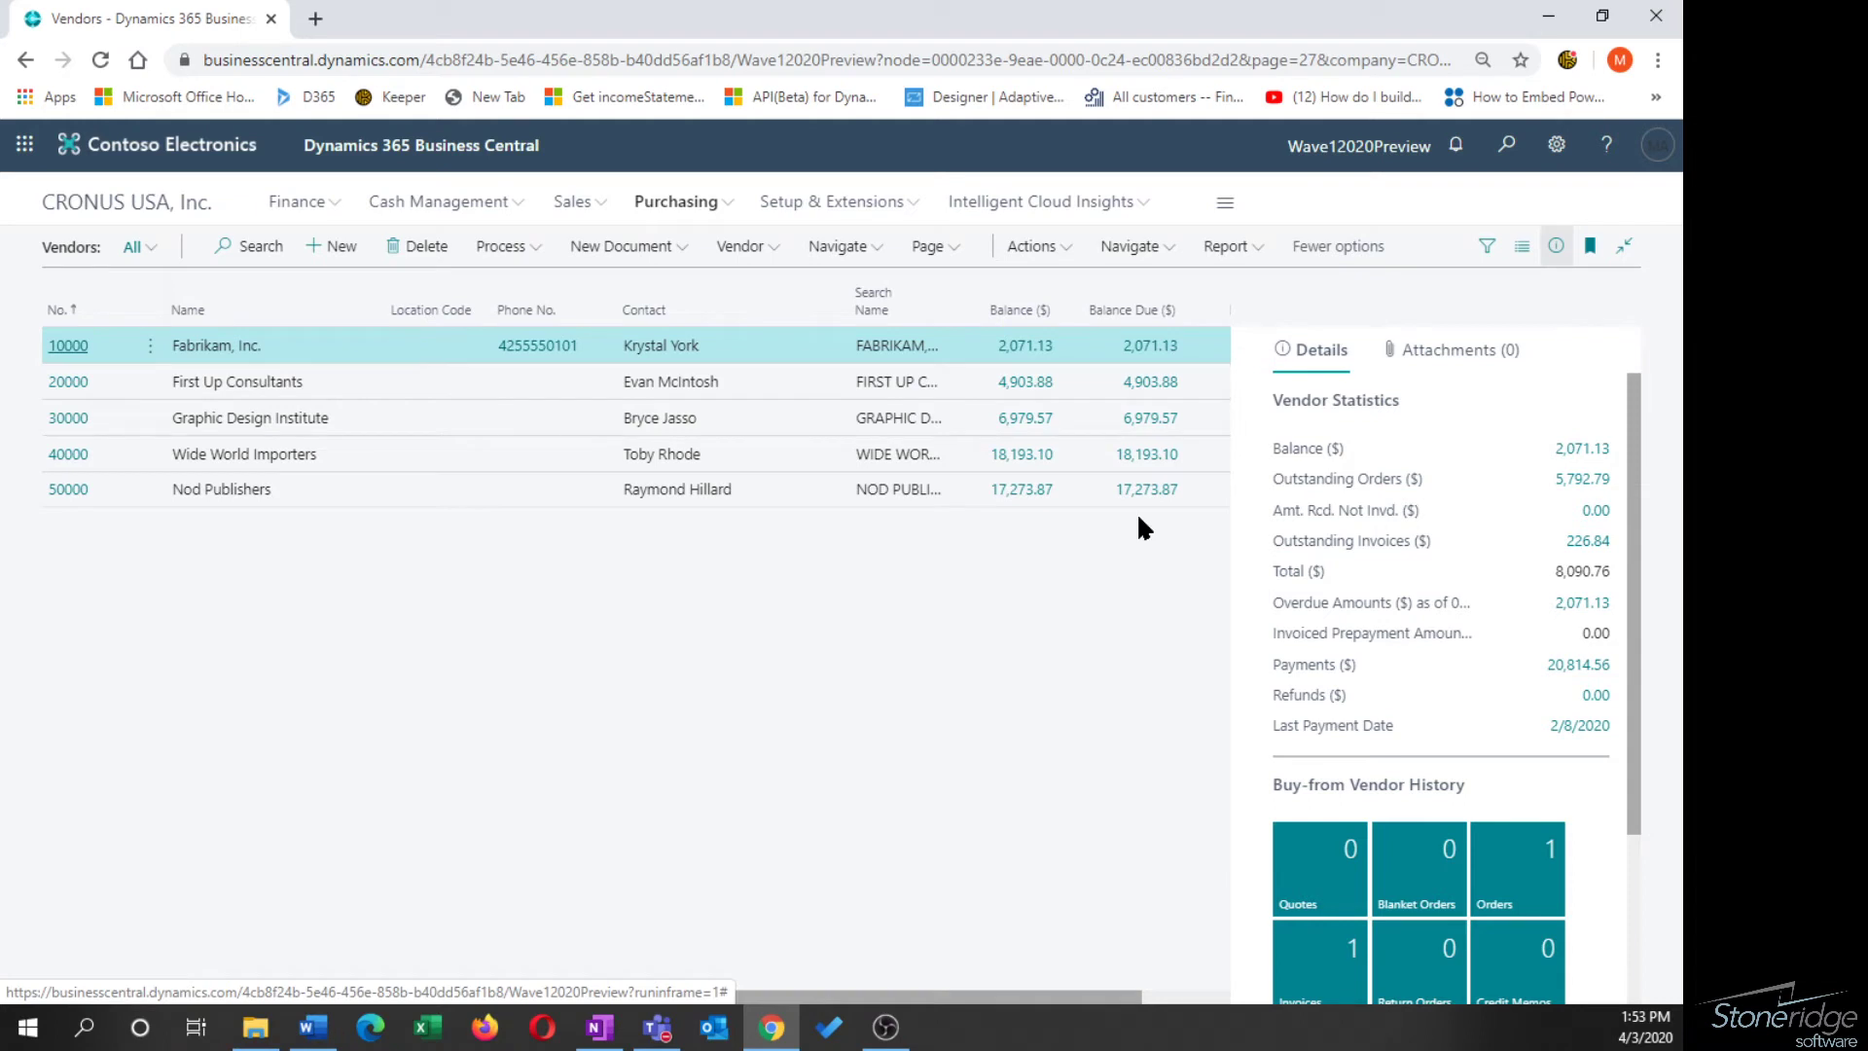
Confirm vendor Fabrikam, Inc. uses the EMAIL sending profile, then return to the Vendors list.
key(Return)
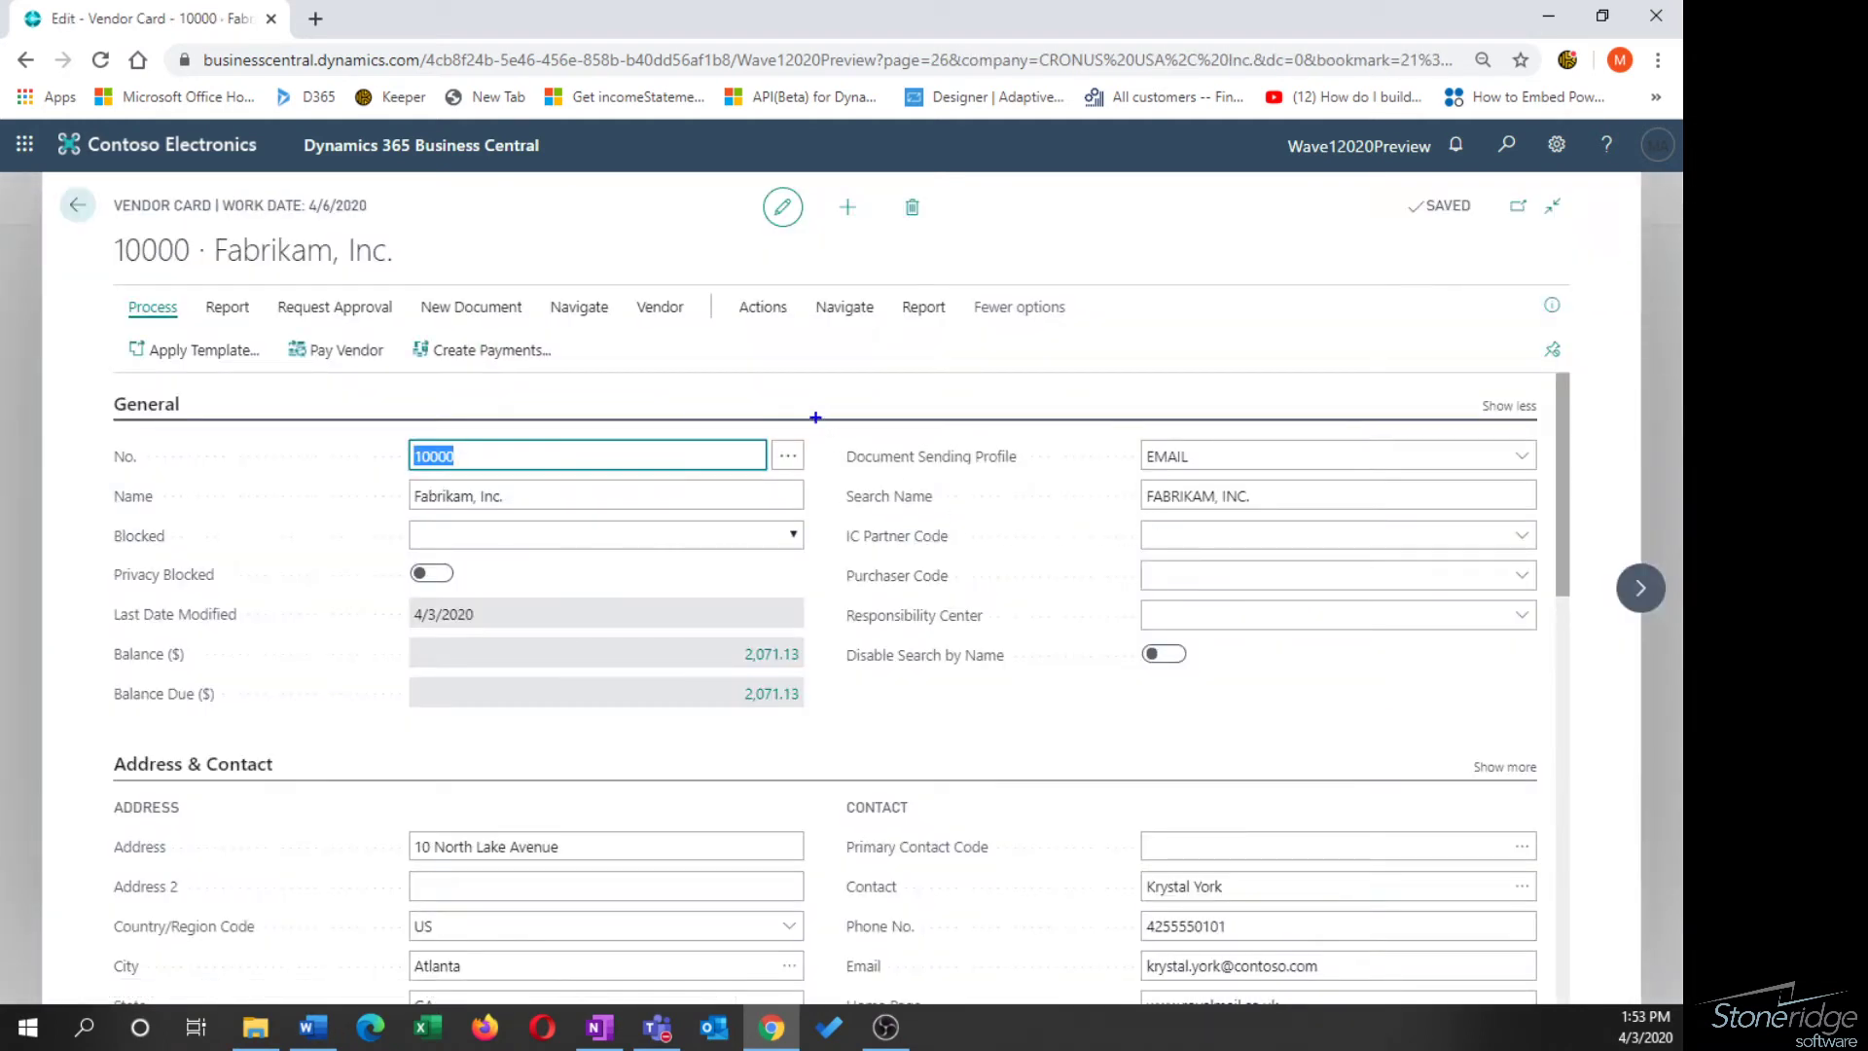
mouse_move(815, 415)
mouse_down()
mouse_move(1305, 509)
mouse_move(1556, 499)
mouse_up()
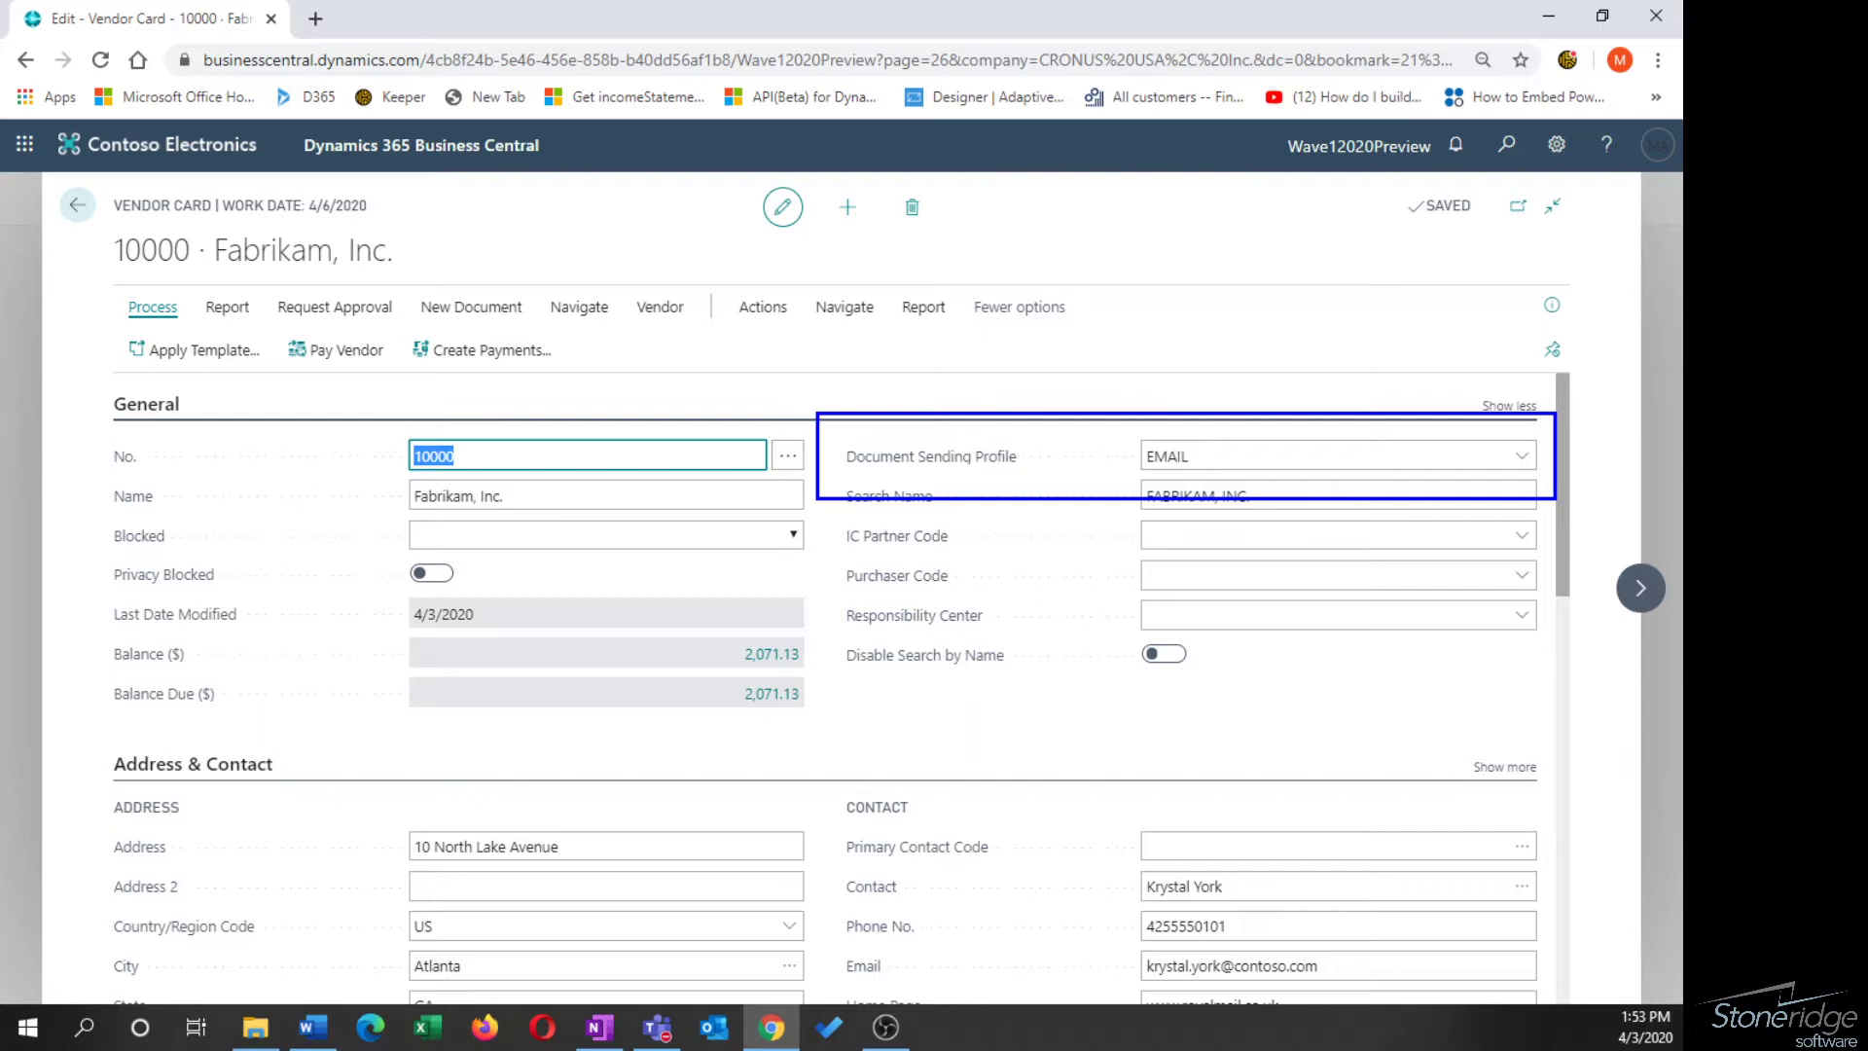
drag(1557, 499, 1554, 494)
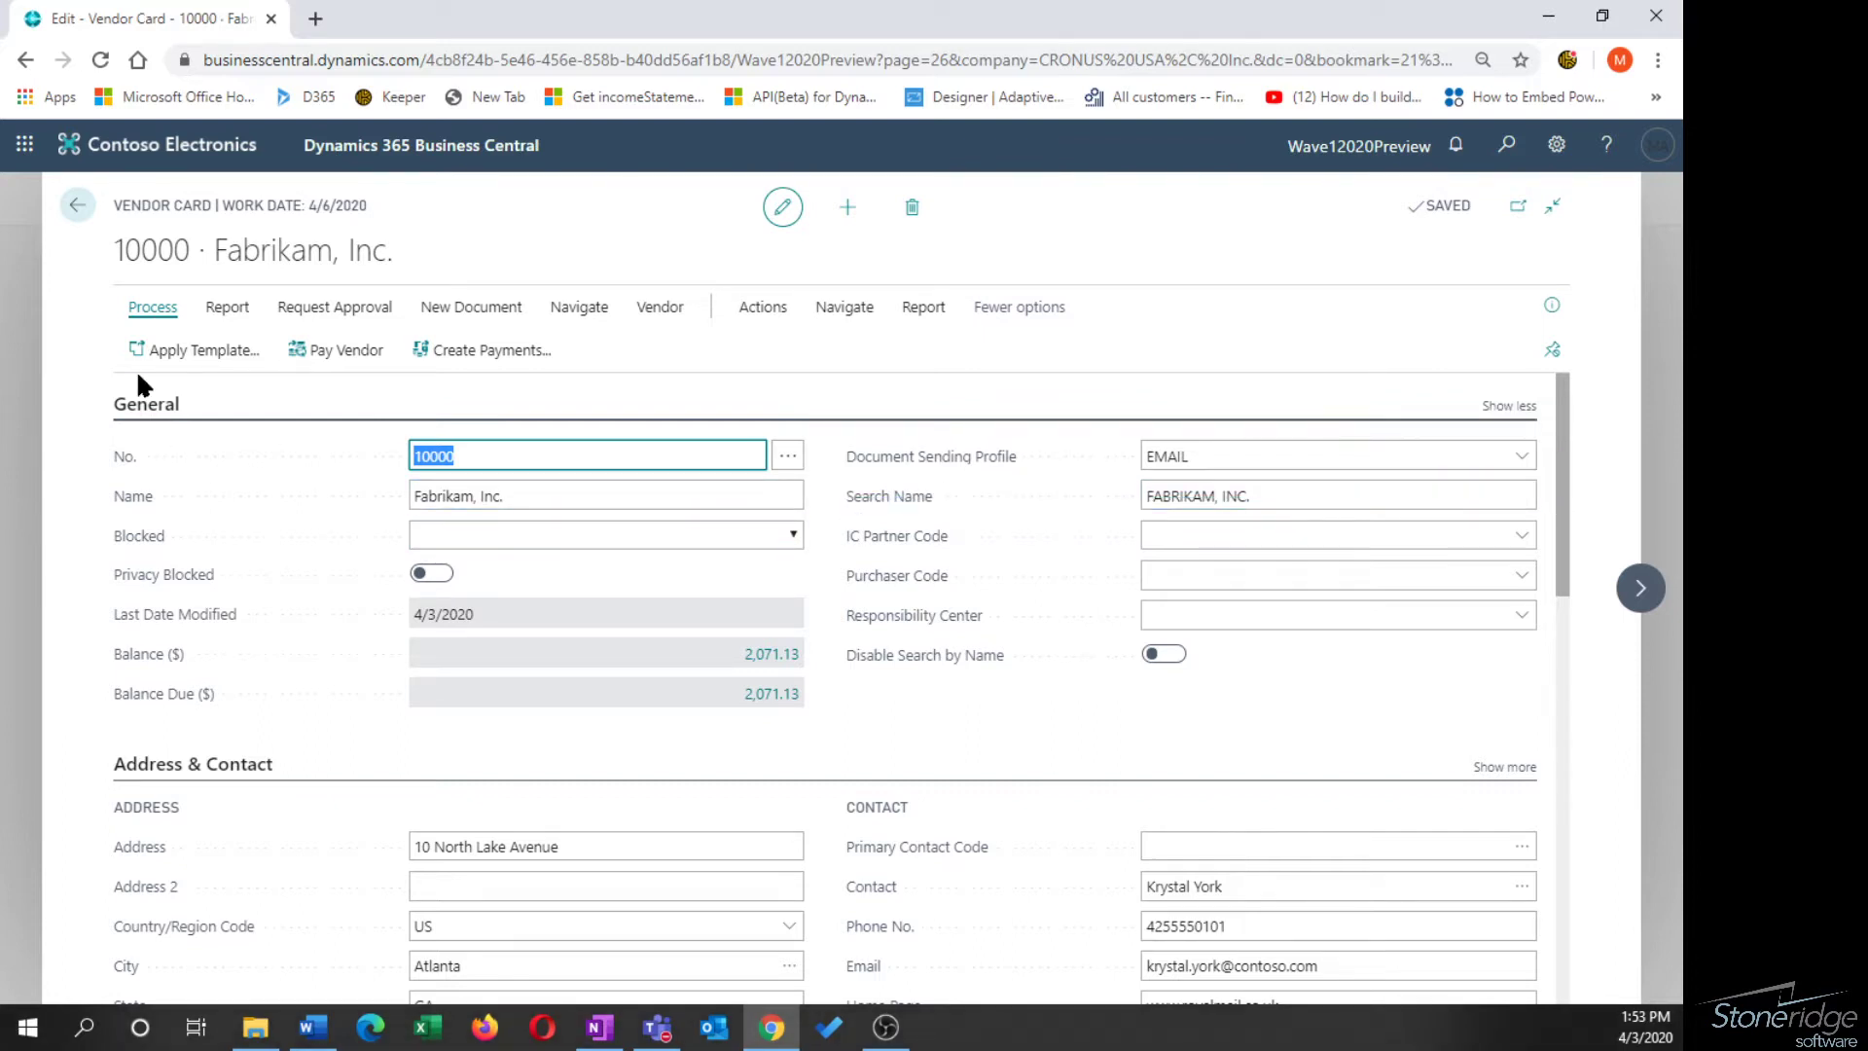
click(76, 205)
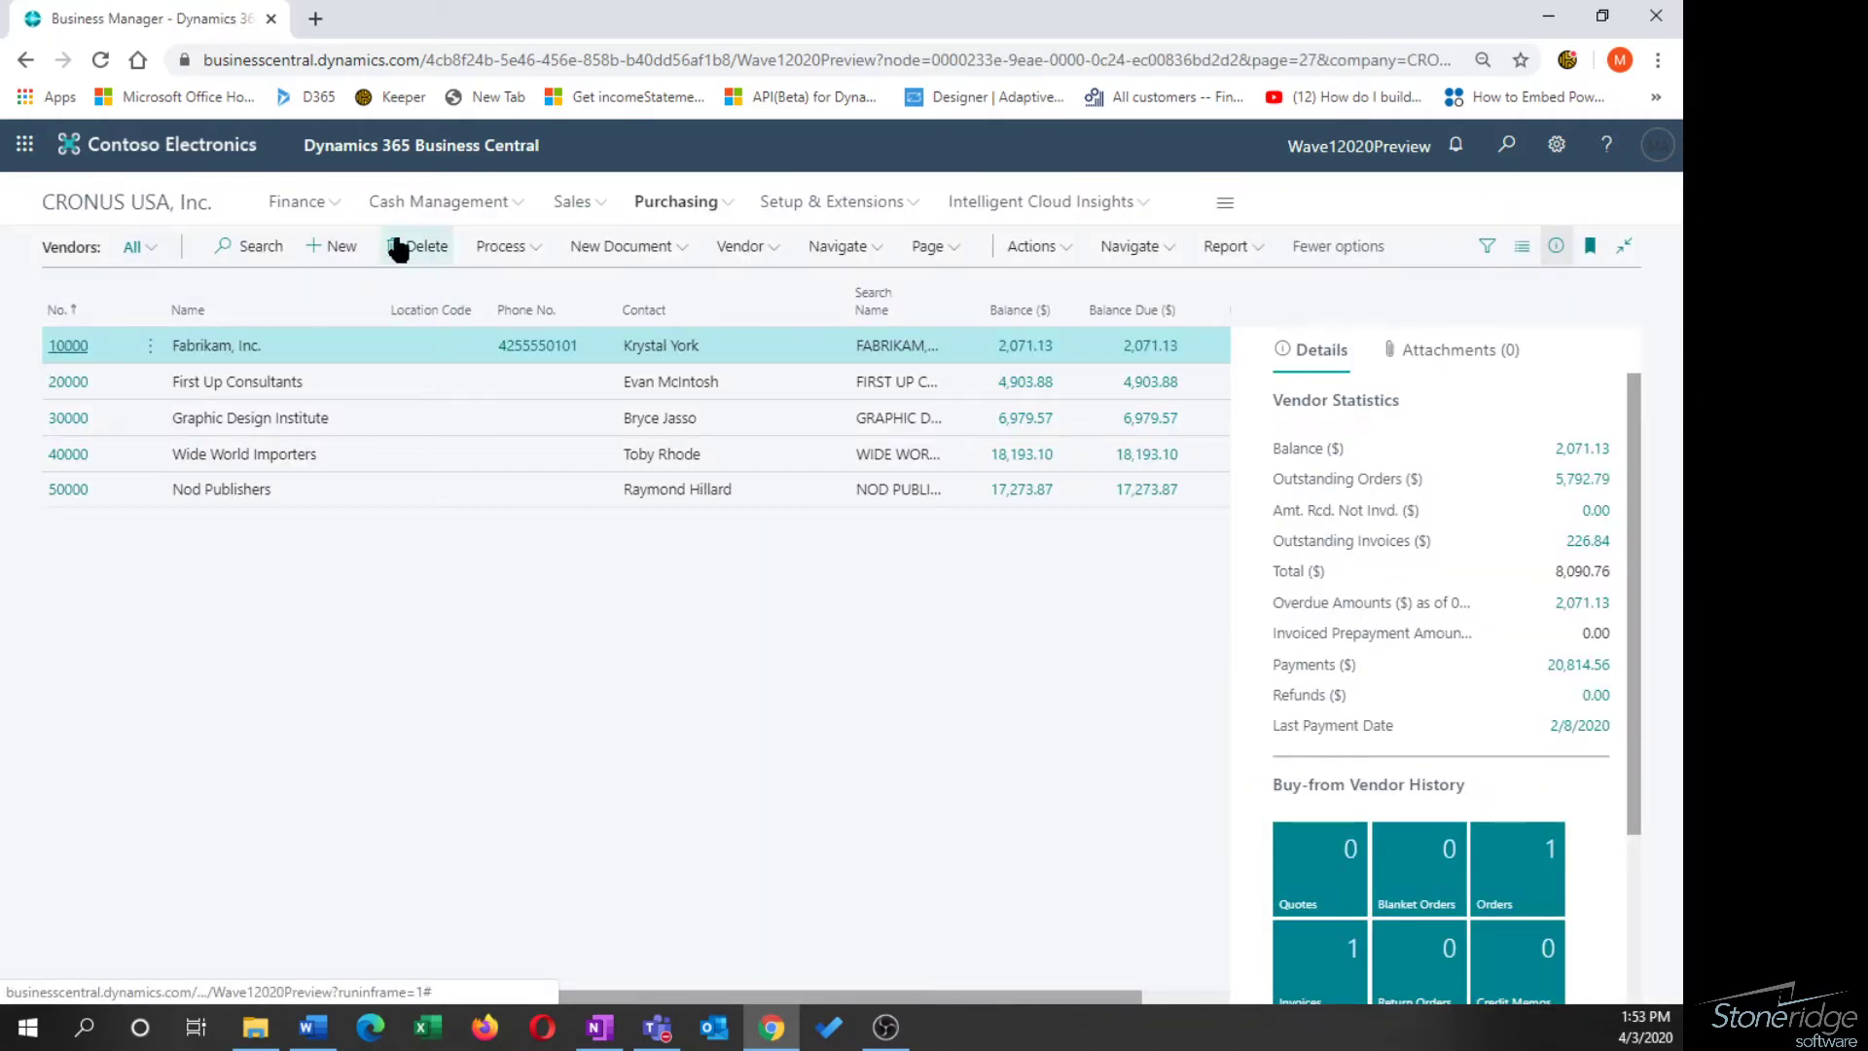
Open Adatum Corporation's Document Layouts page, which holds one Quote row with Report ID 0.
click(597, 204)
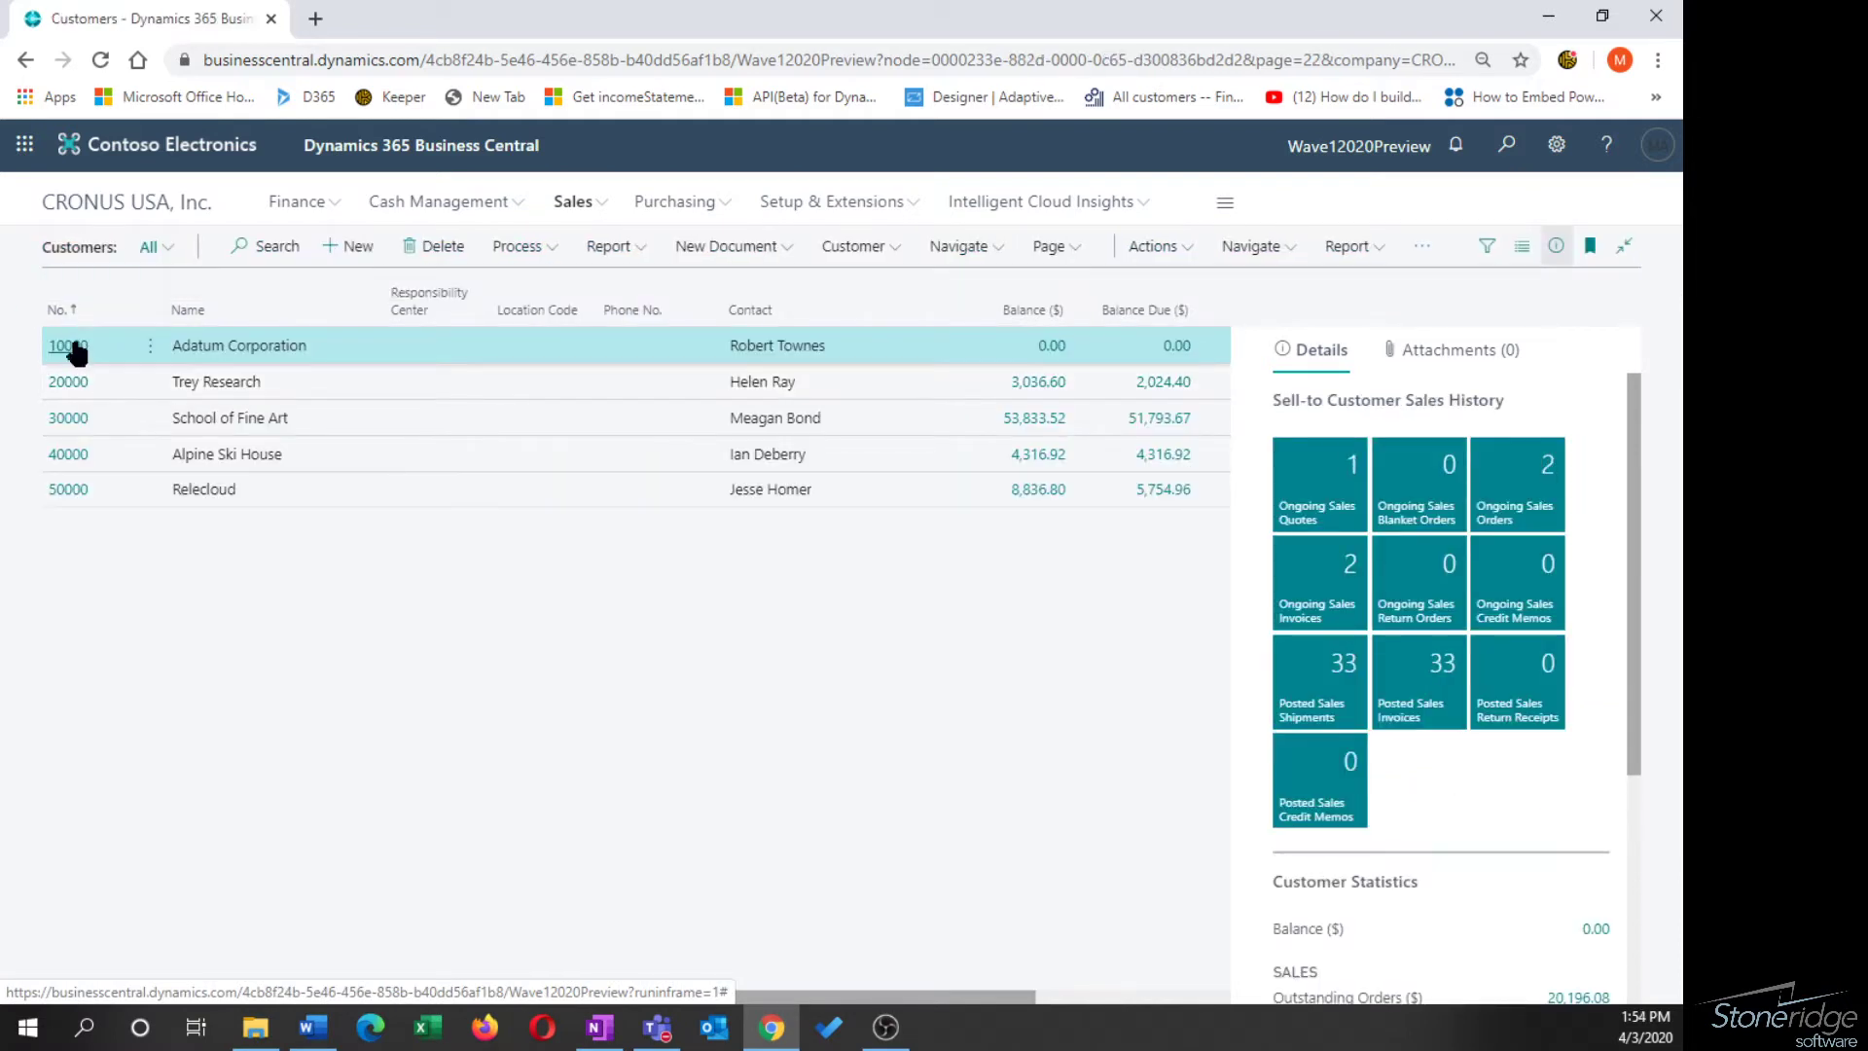
click(69, 347)
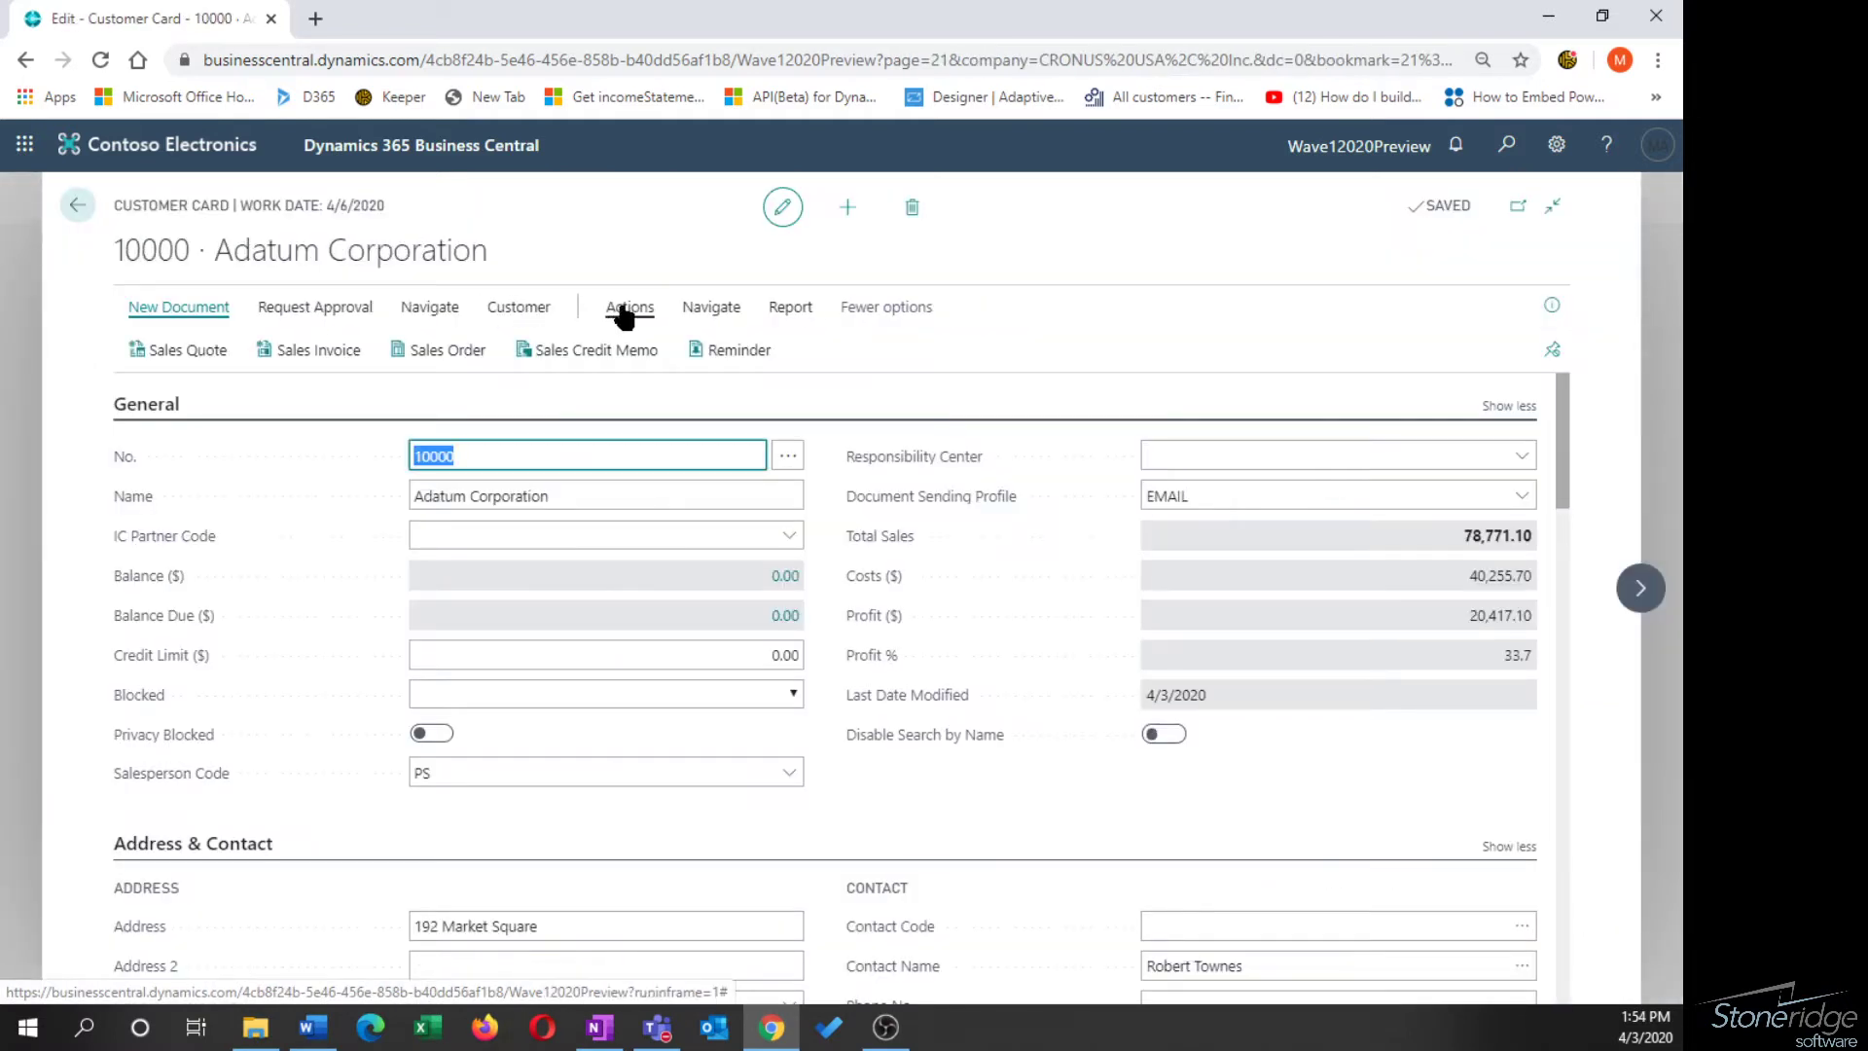
click(696, 310)
click(230, 352)
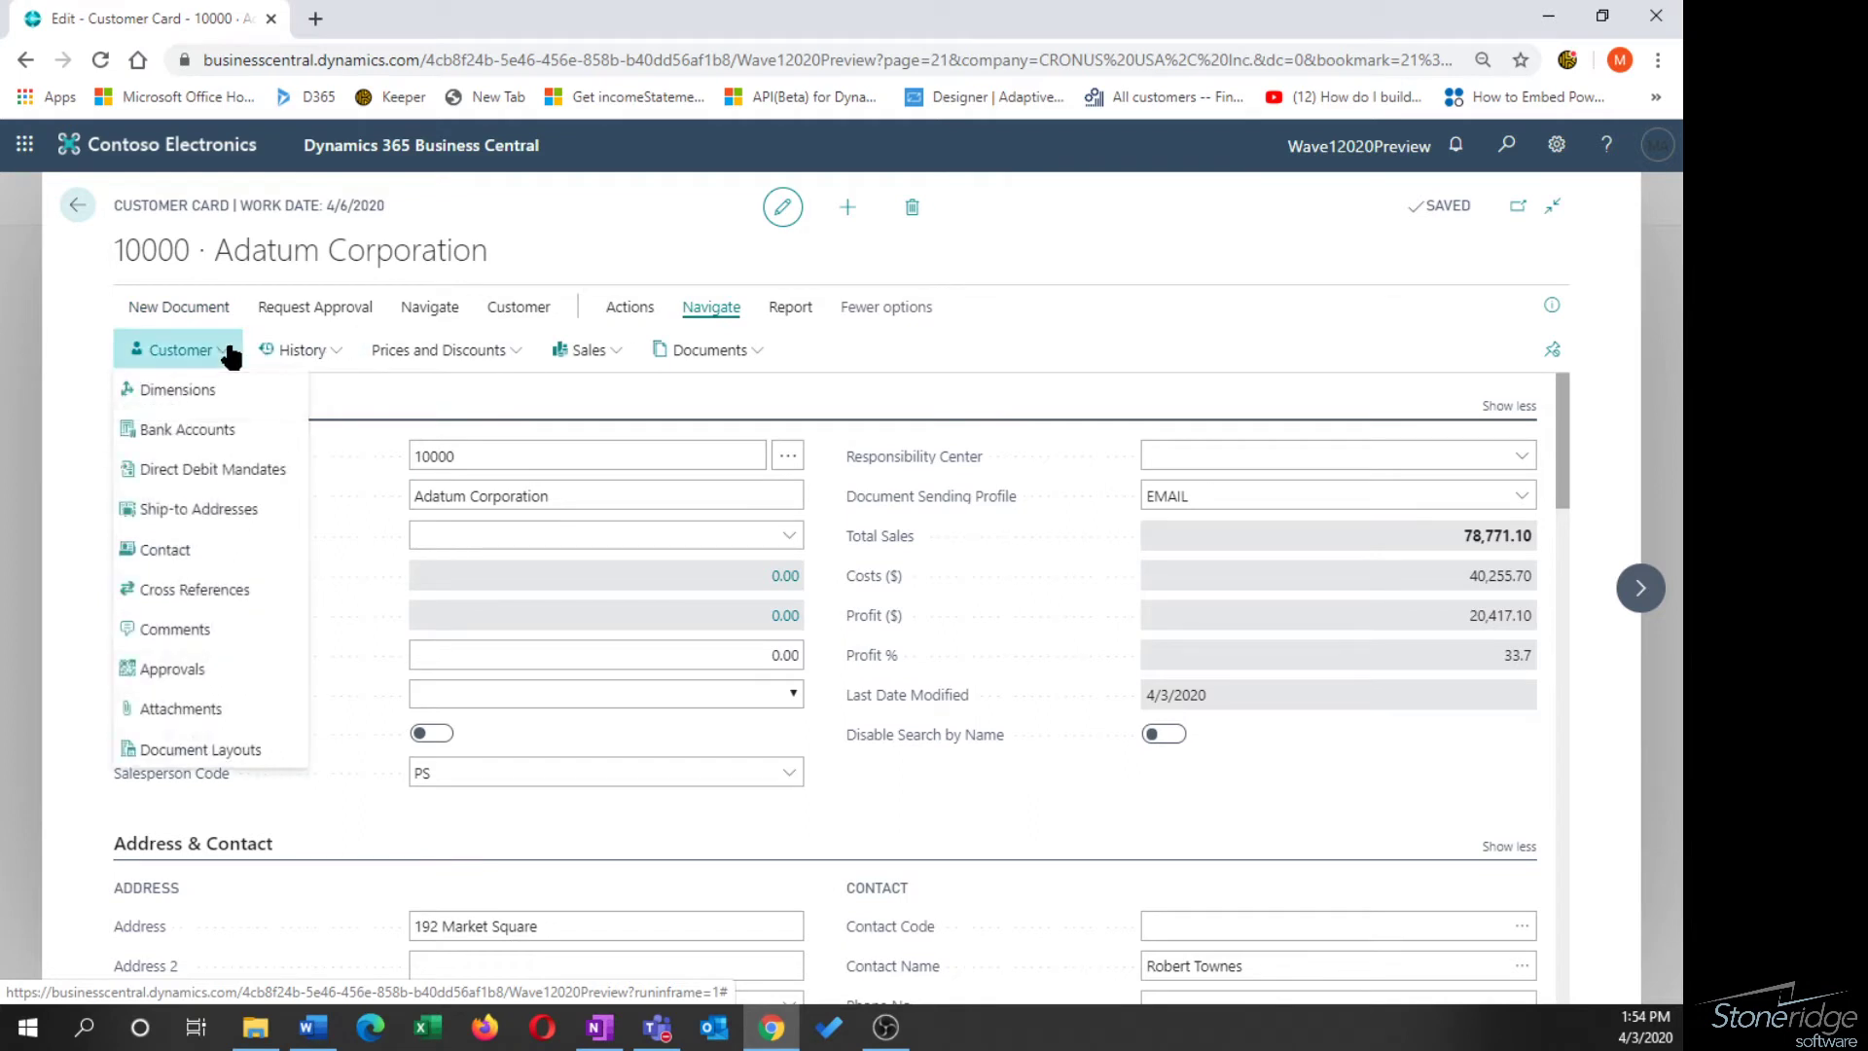
click(265, 751)
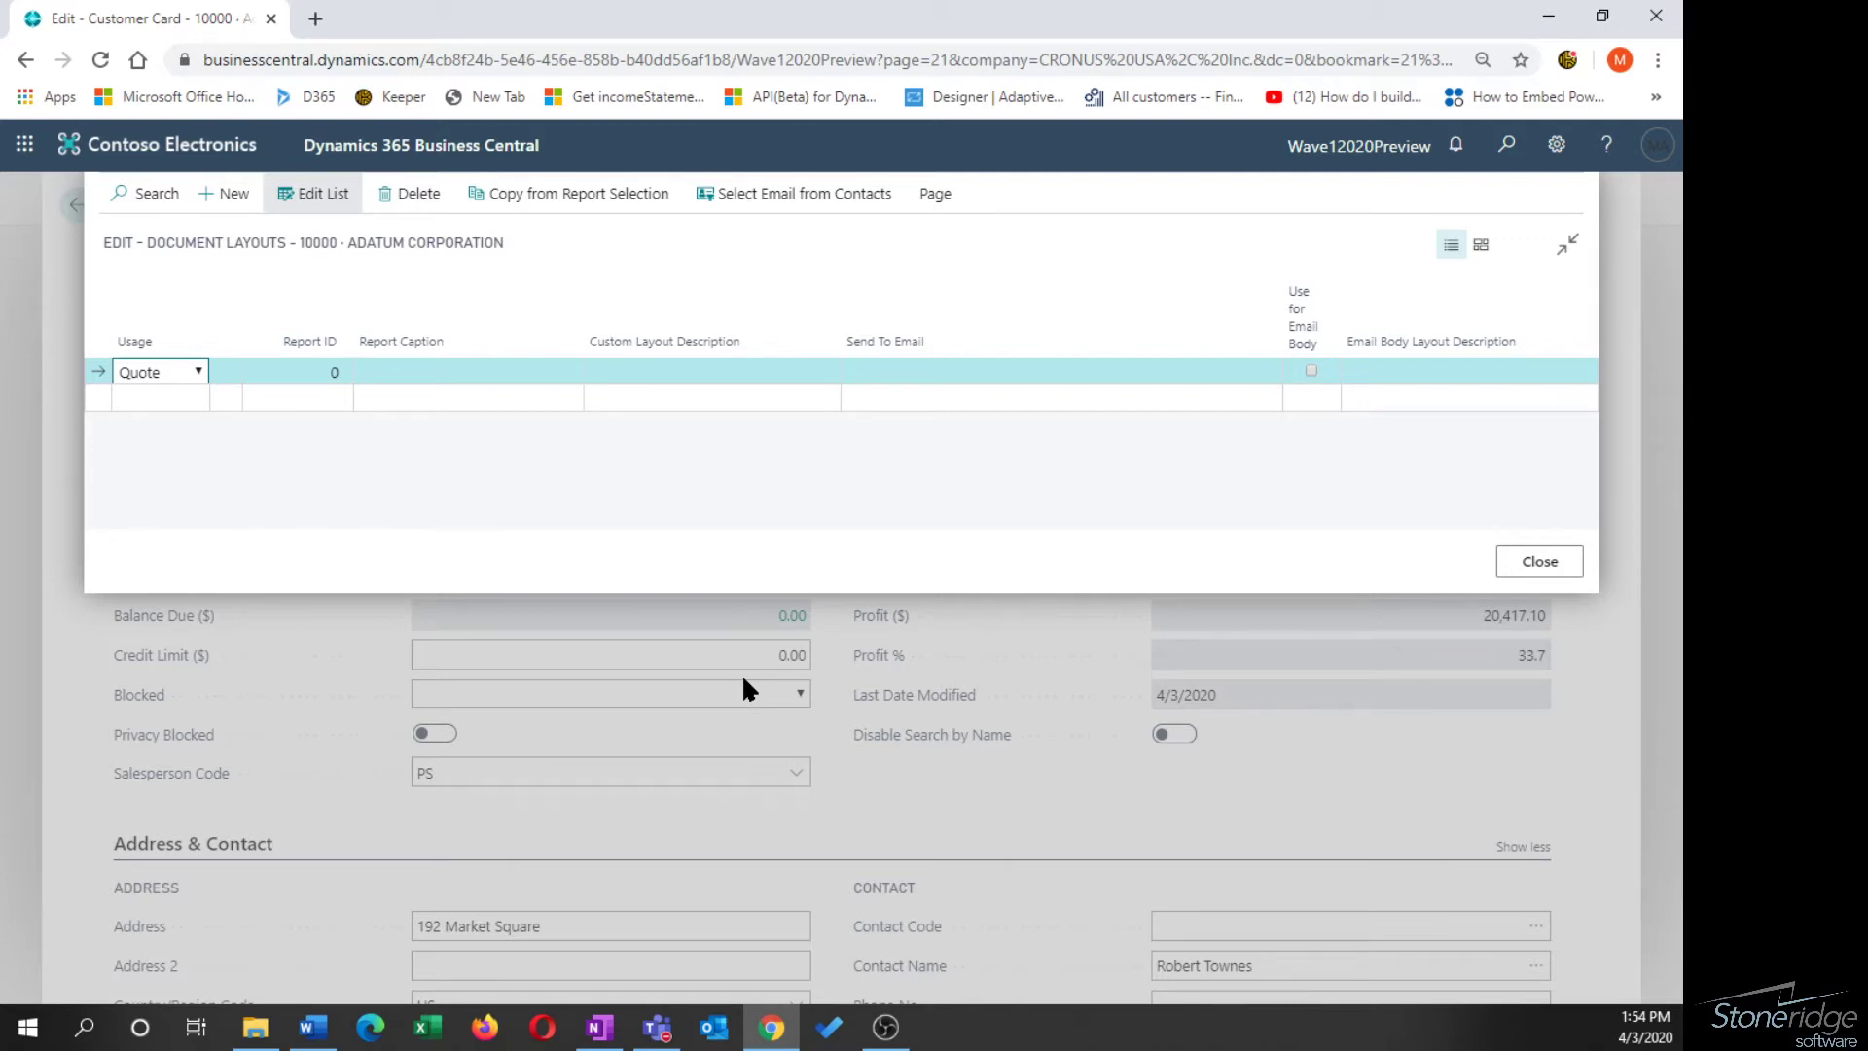
Search 'report sel' and open the Report Selection - Sales page.
click(1507, 146)
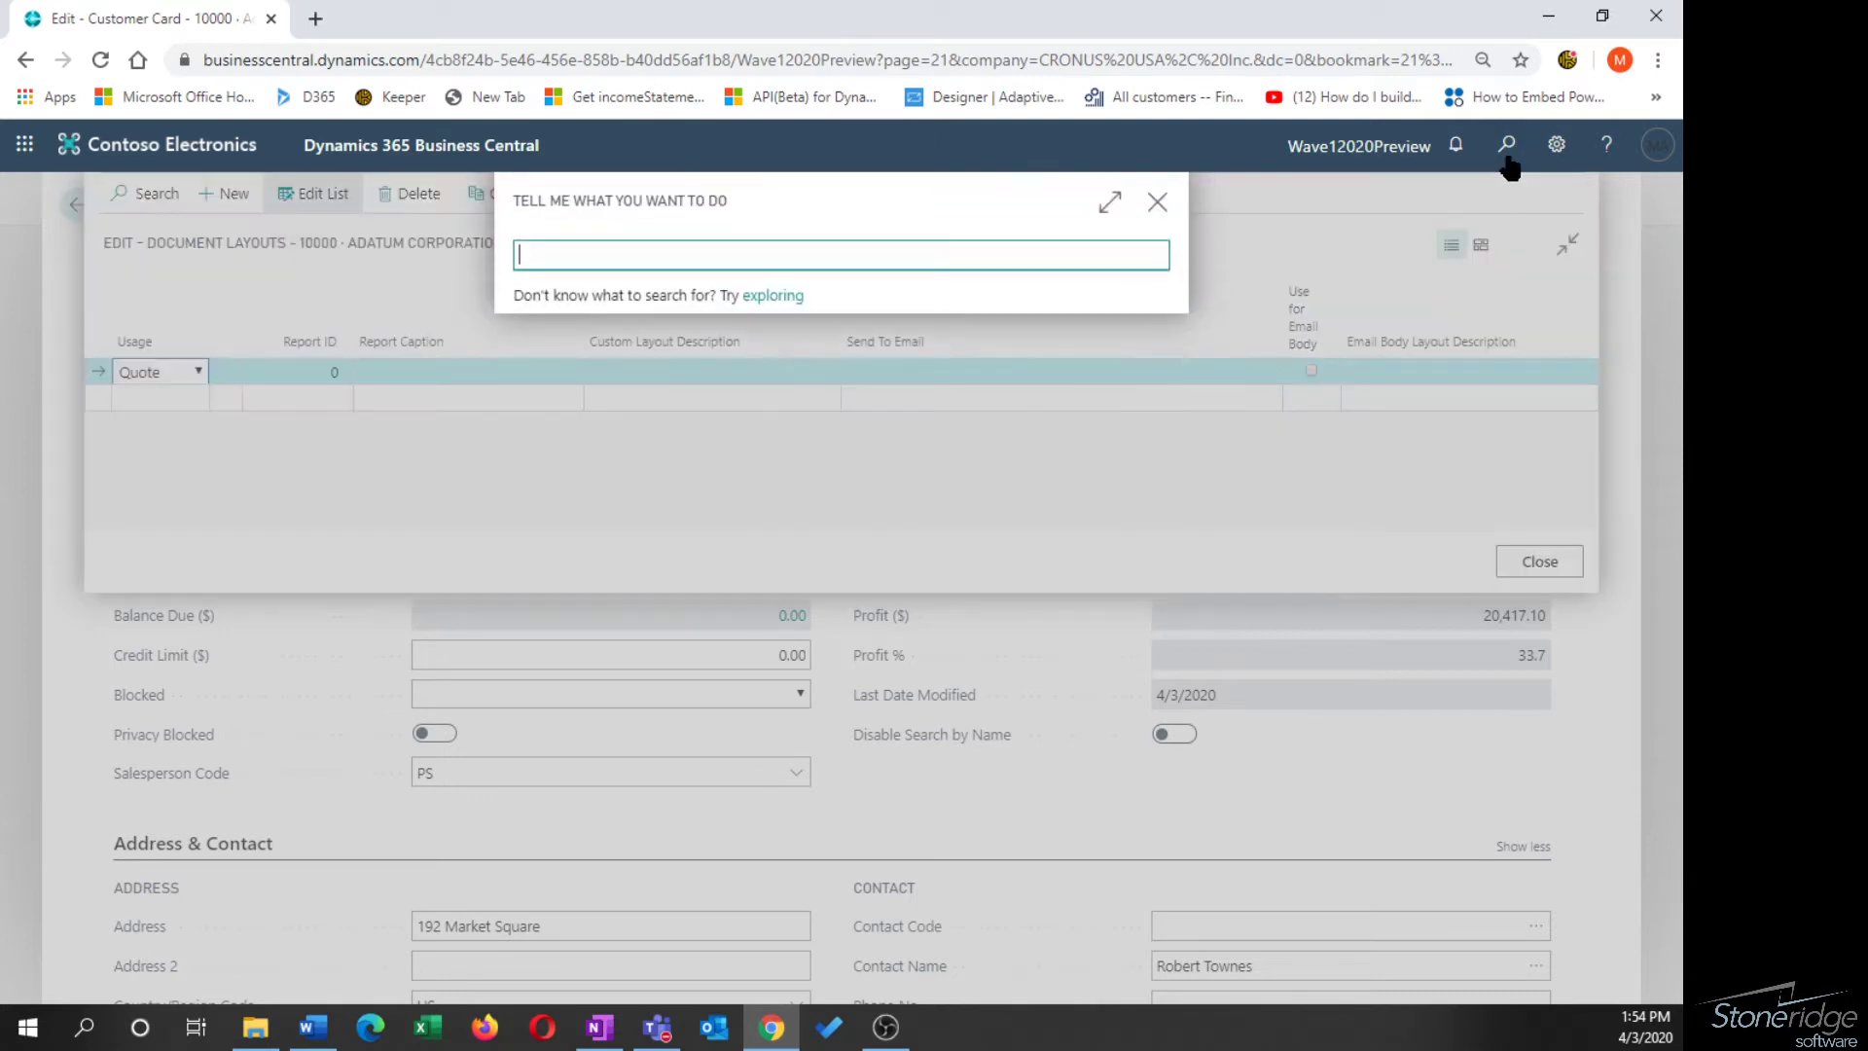
text(report)
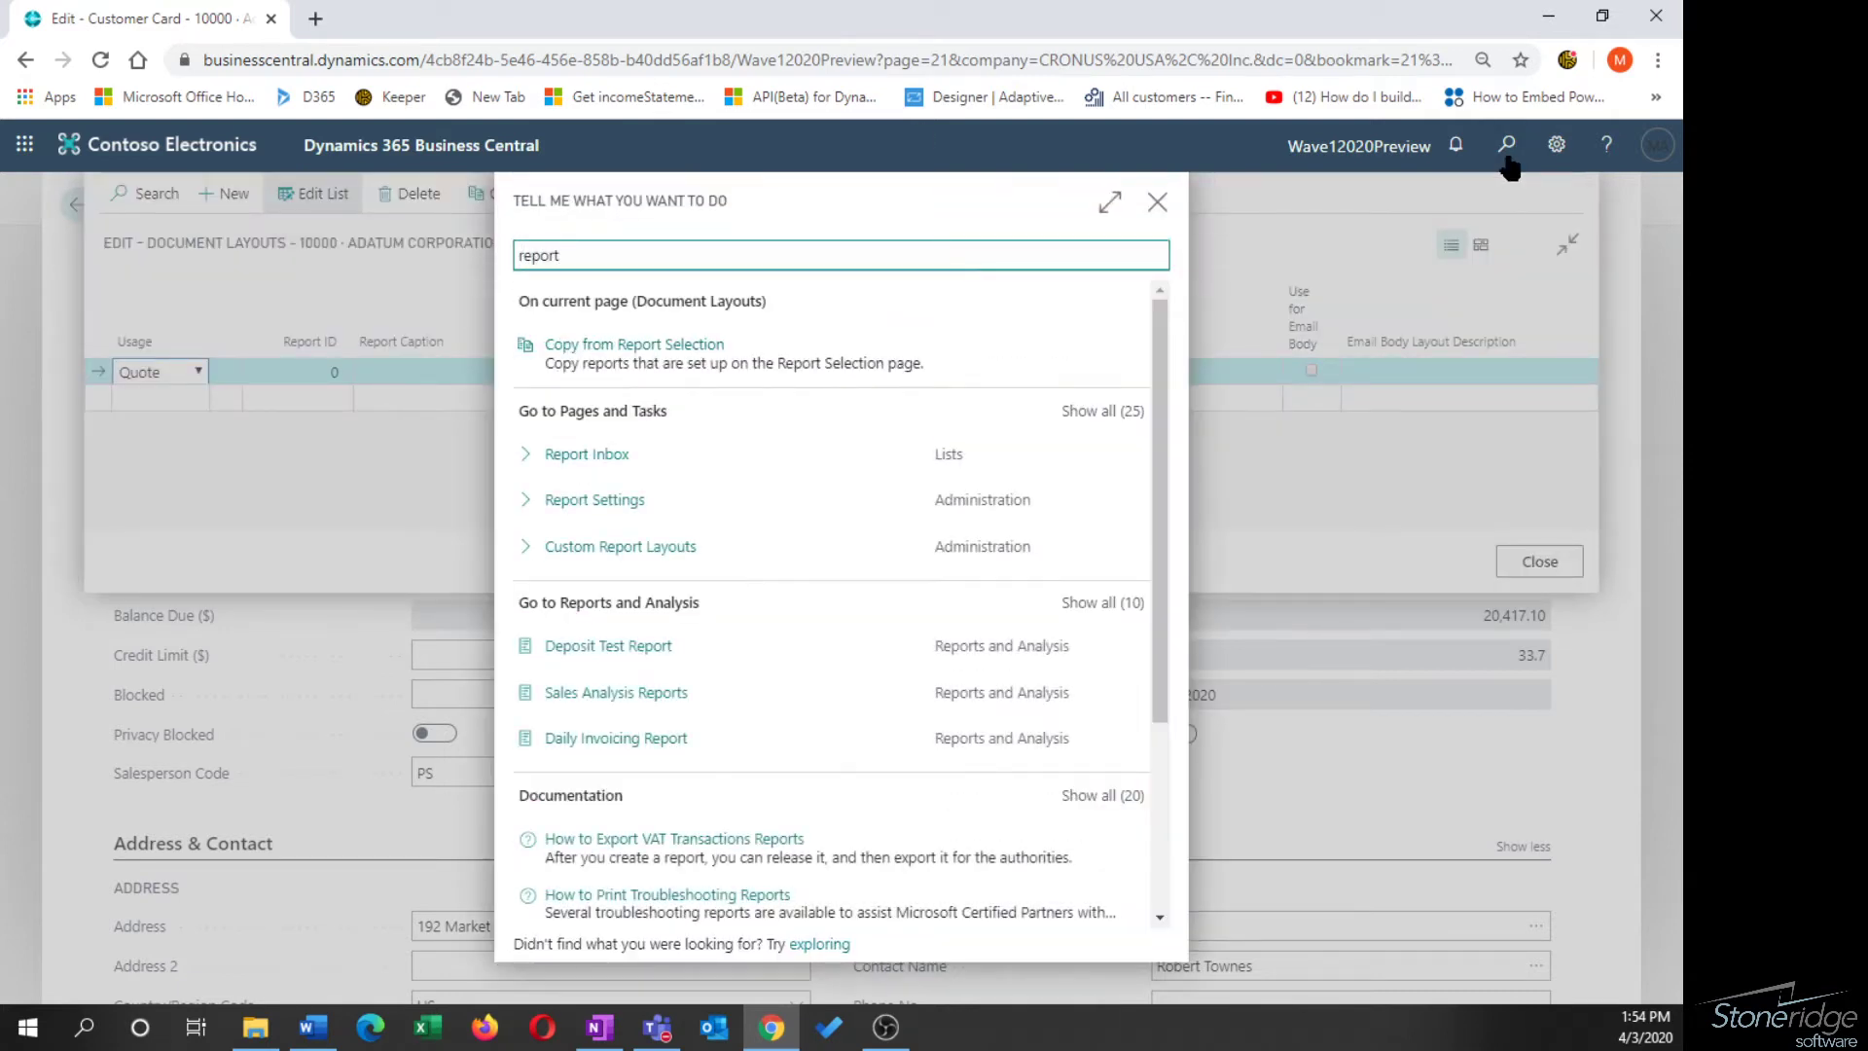
text( sel)
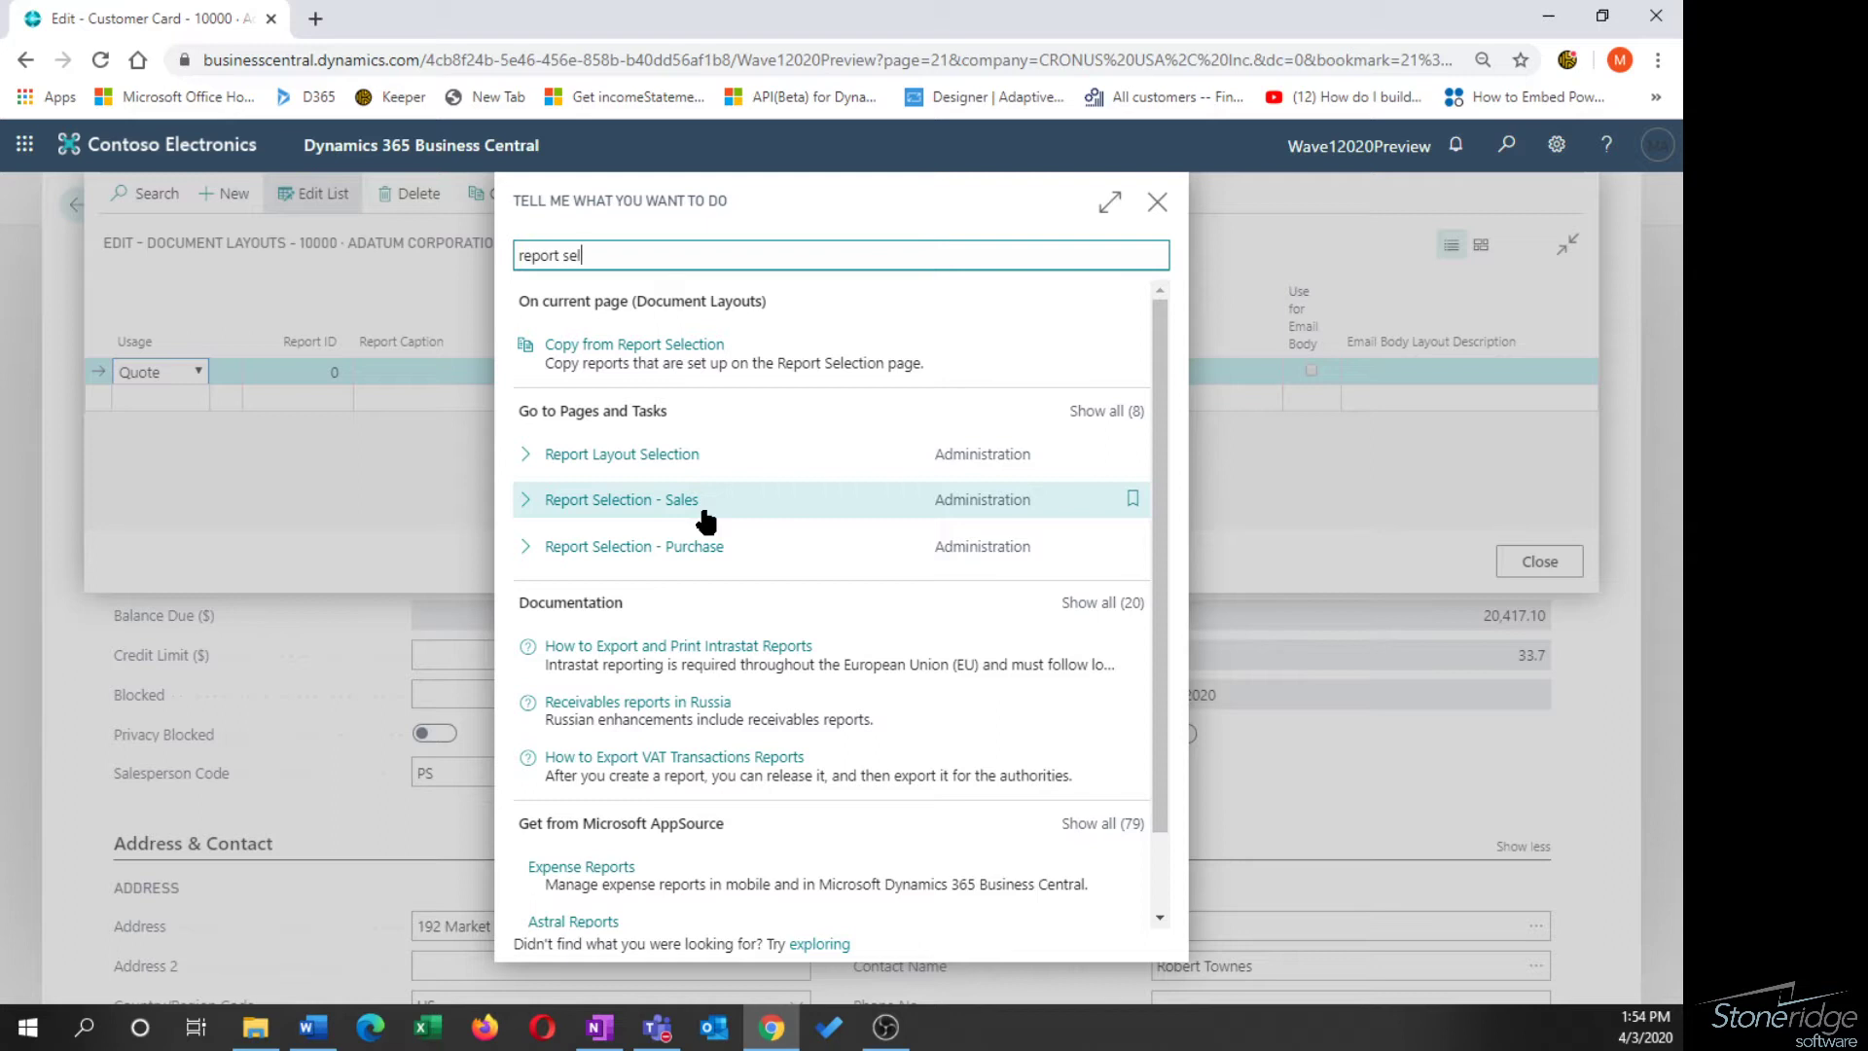
click(702, 508)
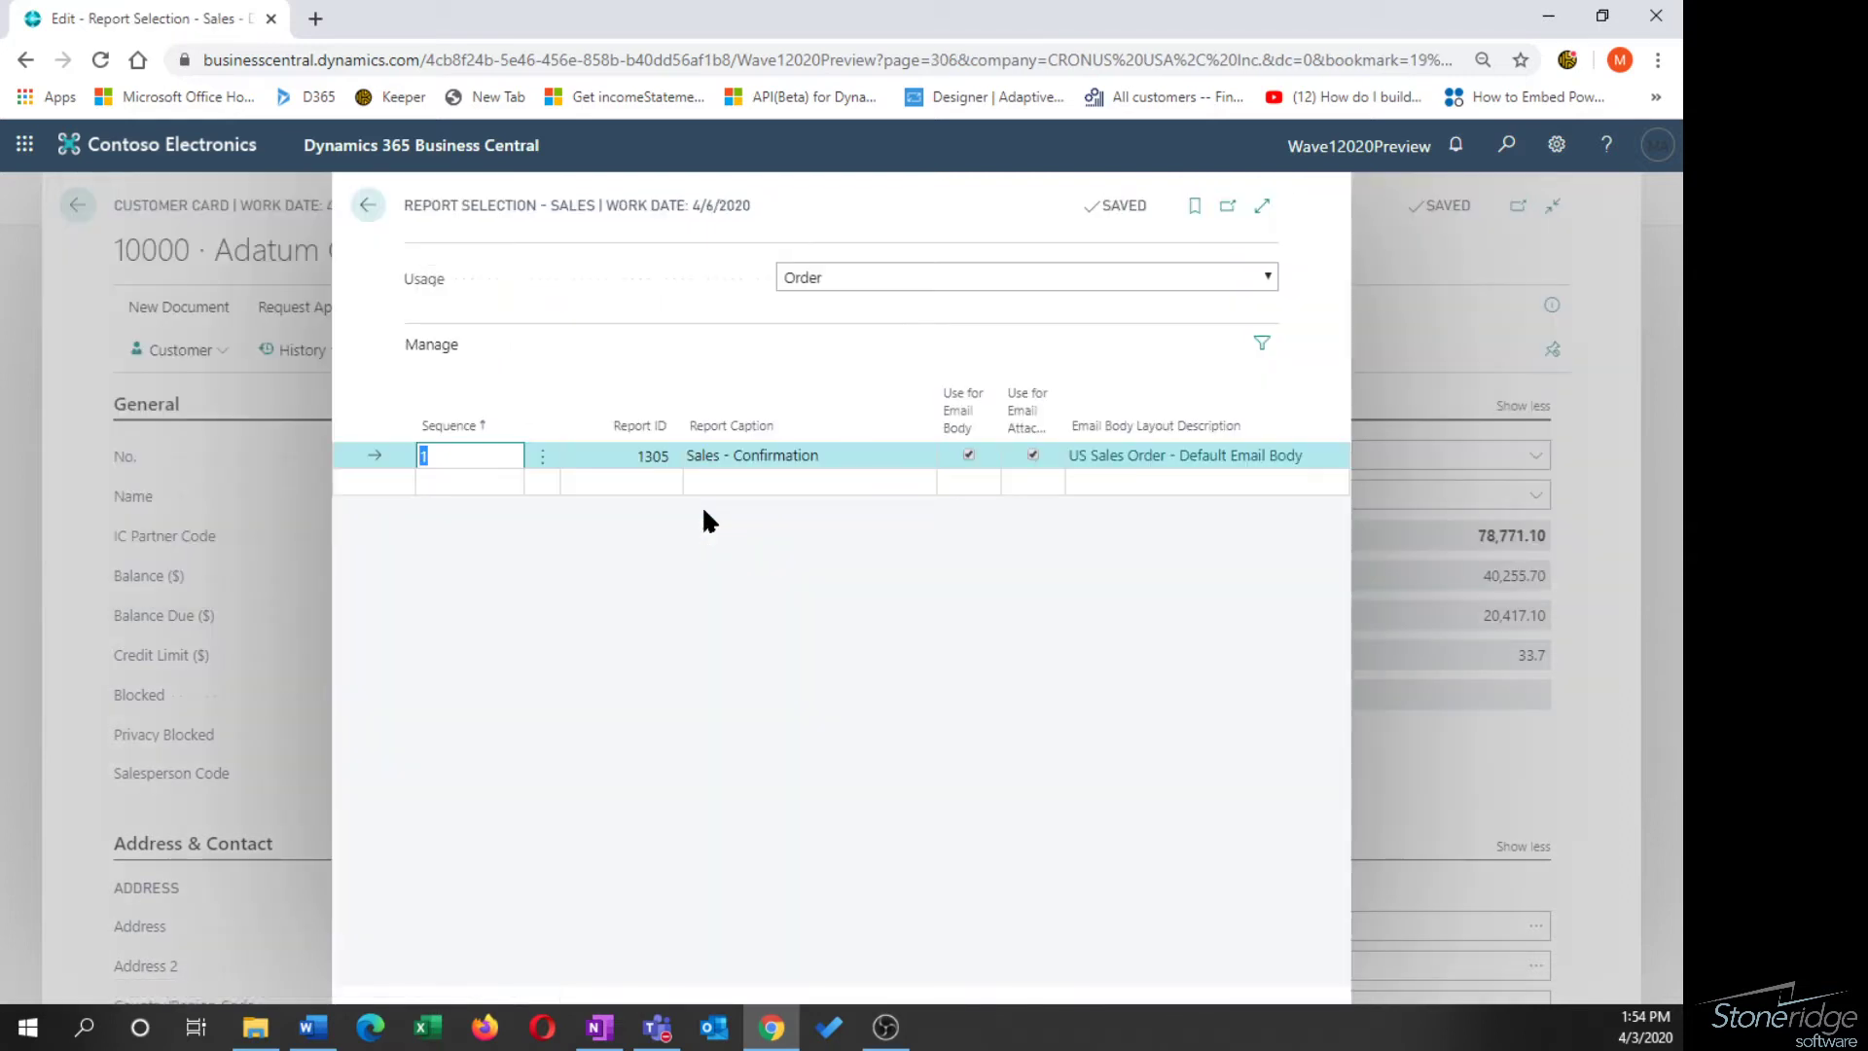
Change the report usage from Order to Invoice, showing report 1306 Sales - Invoice.
click(842, 277)
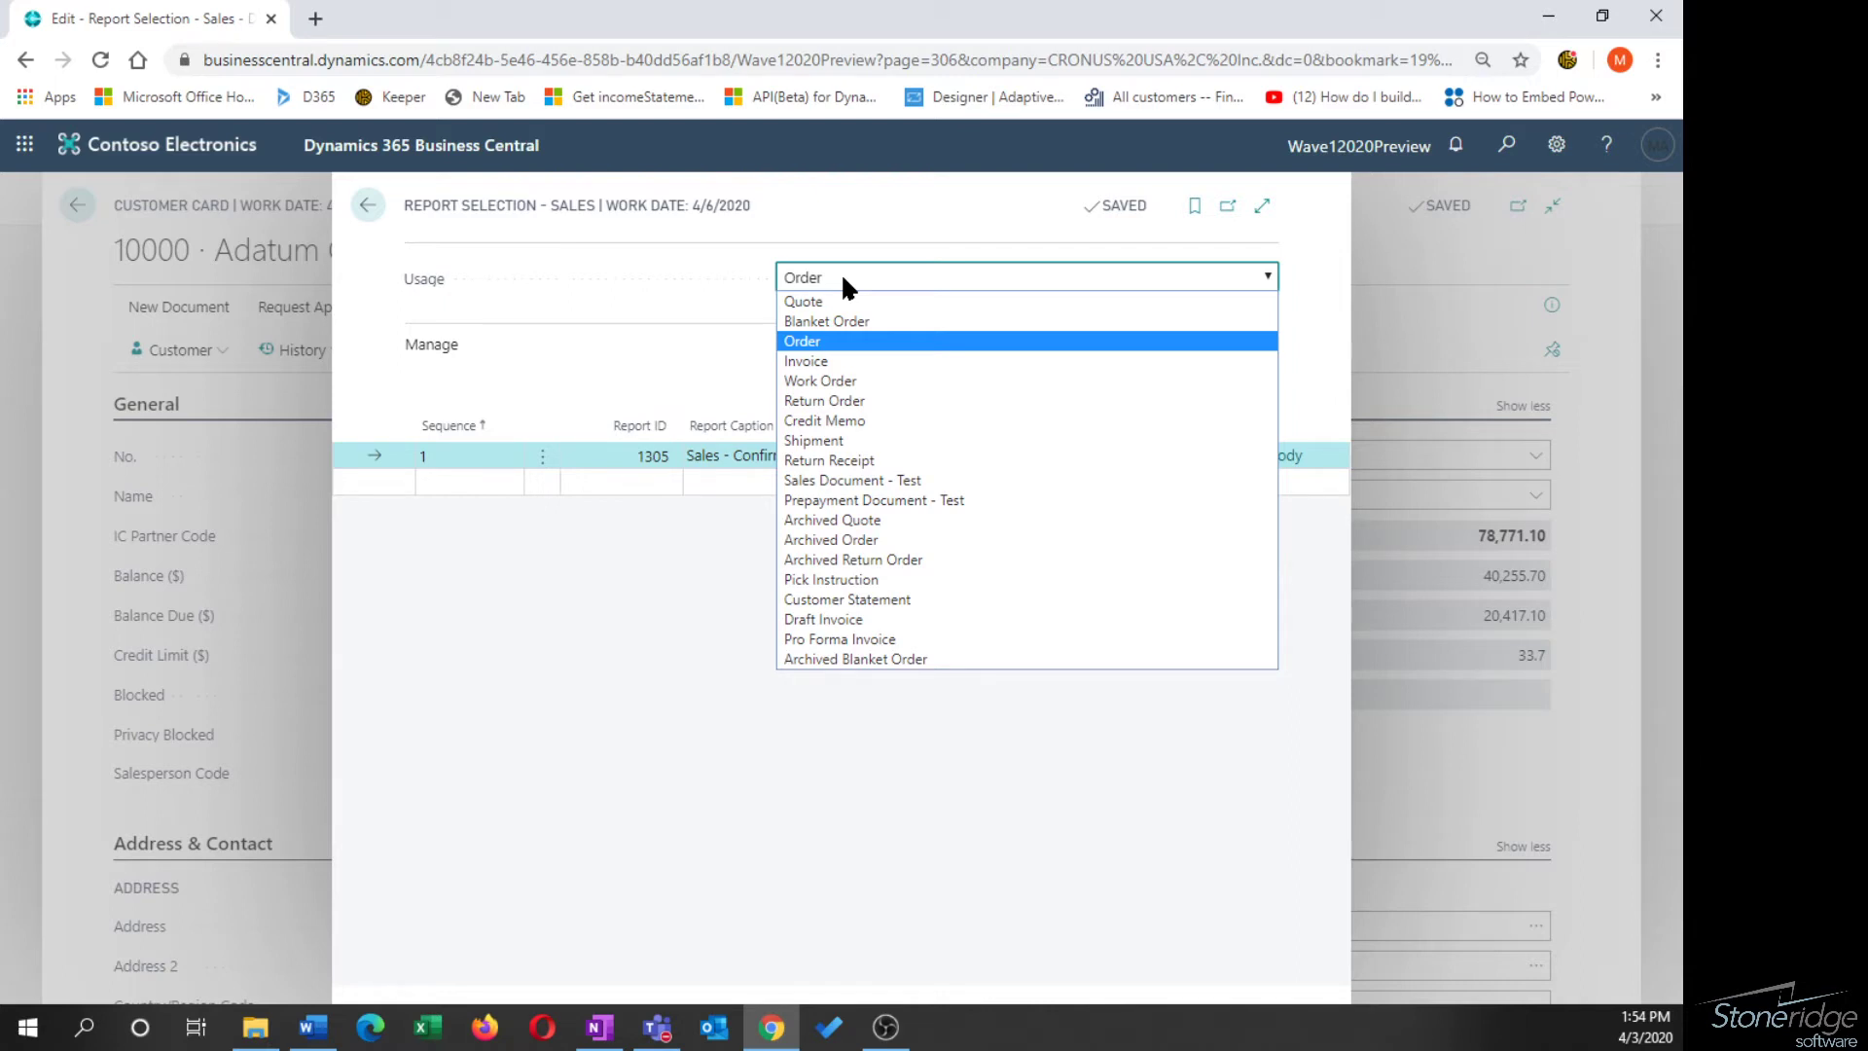
click(840, 272)
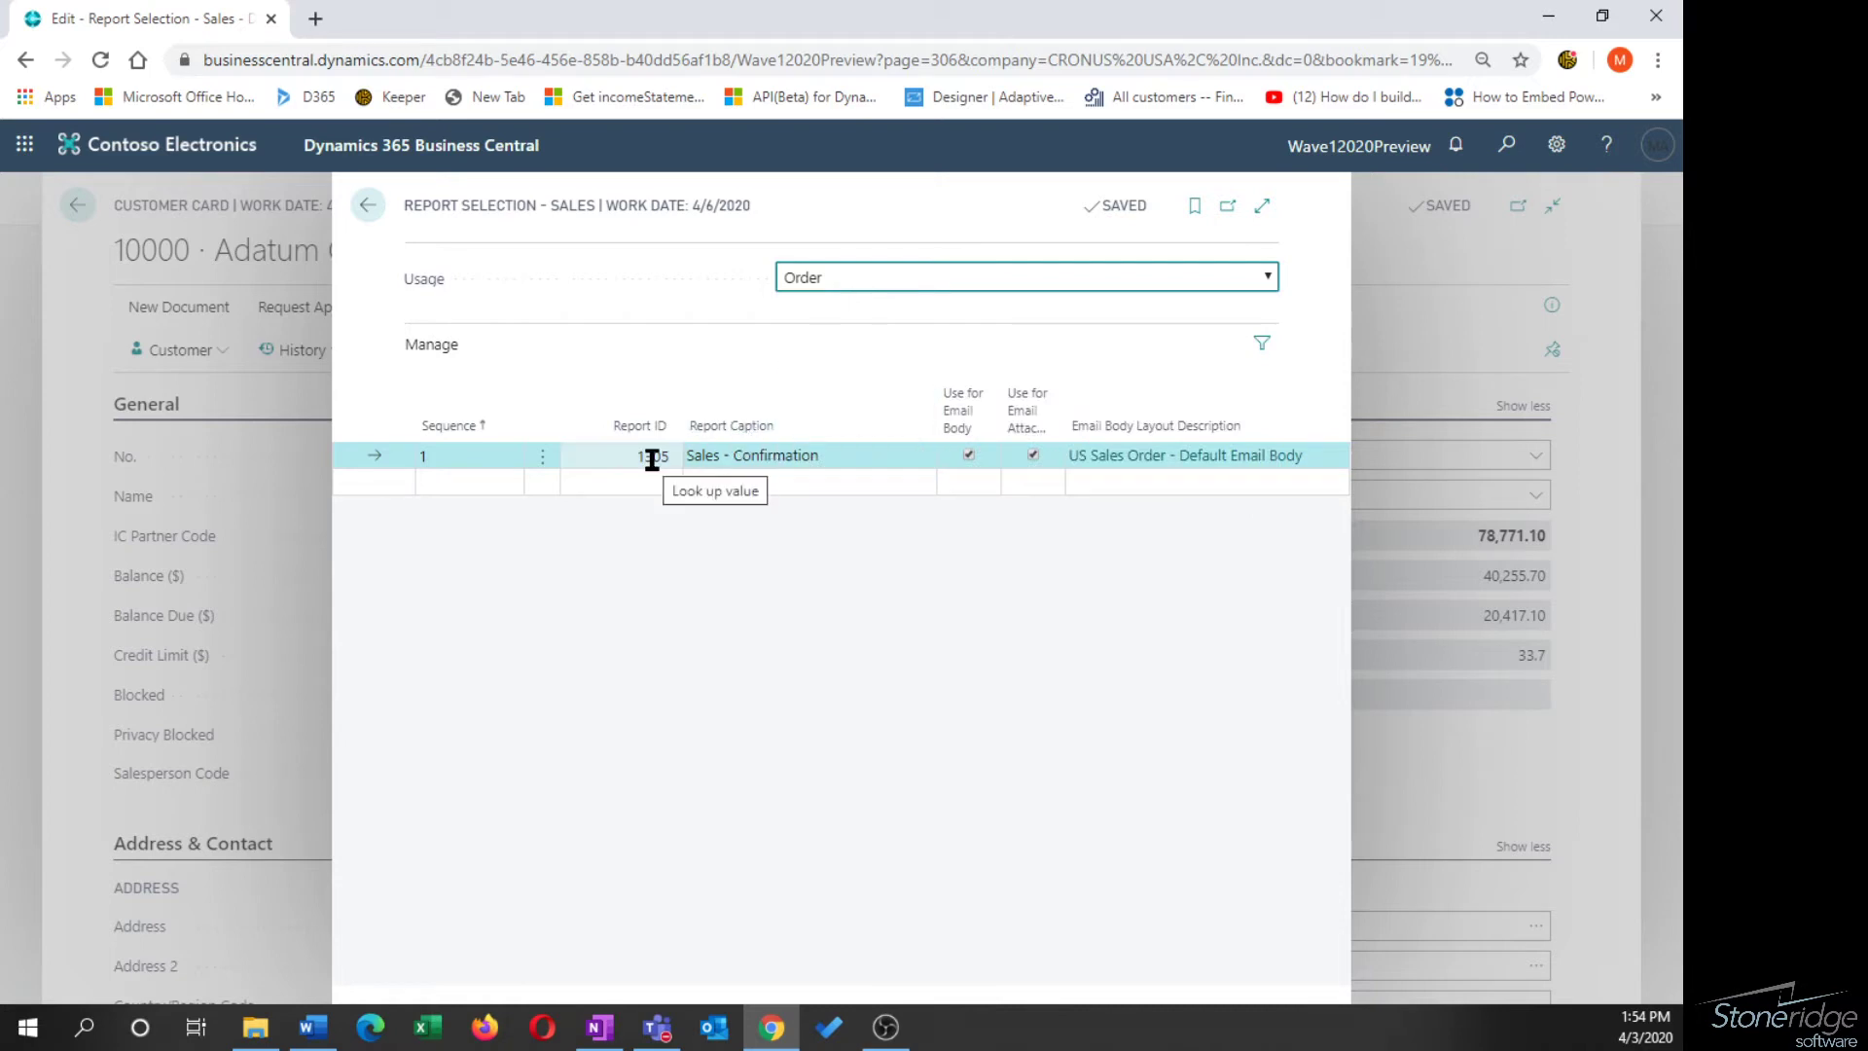
click(825, 280)
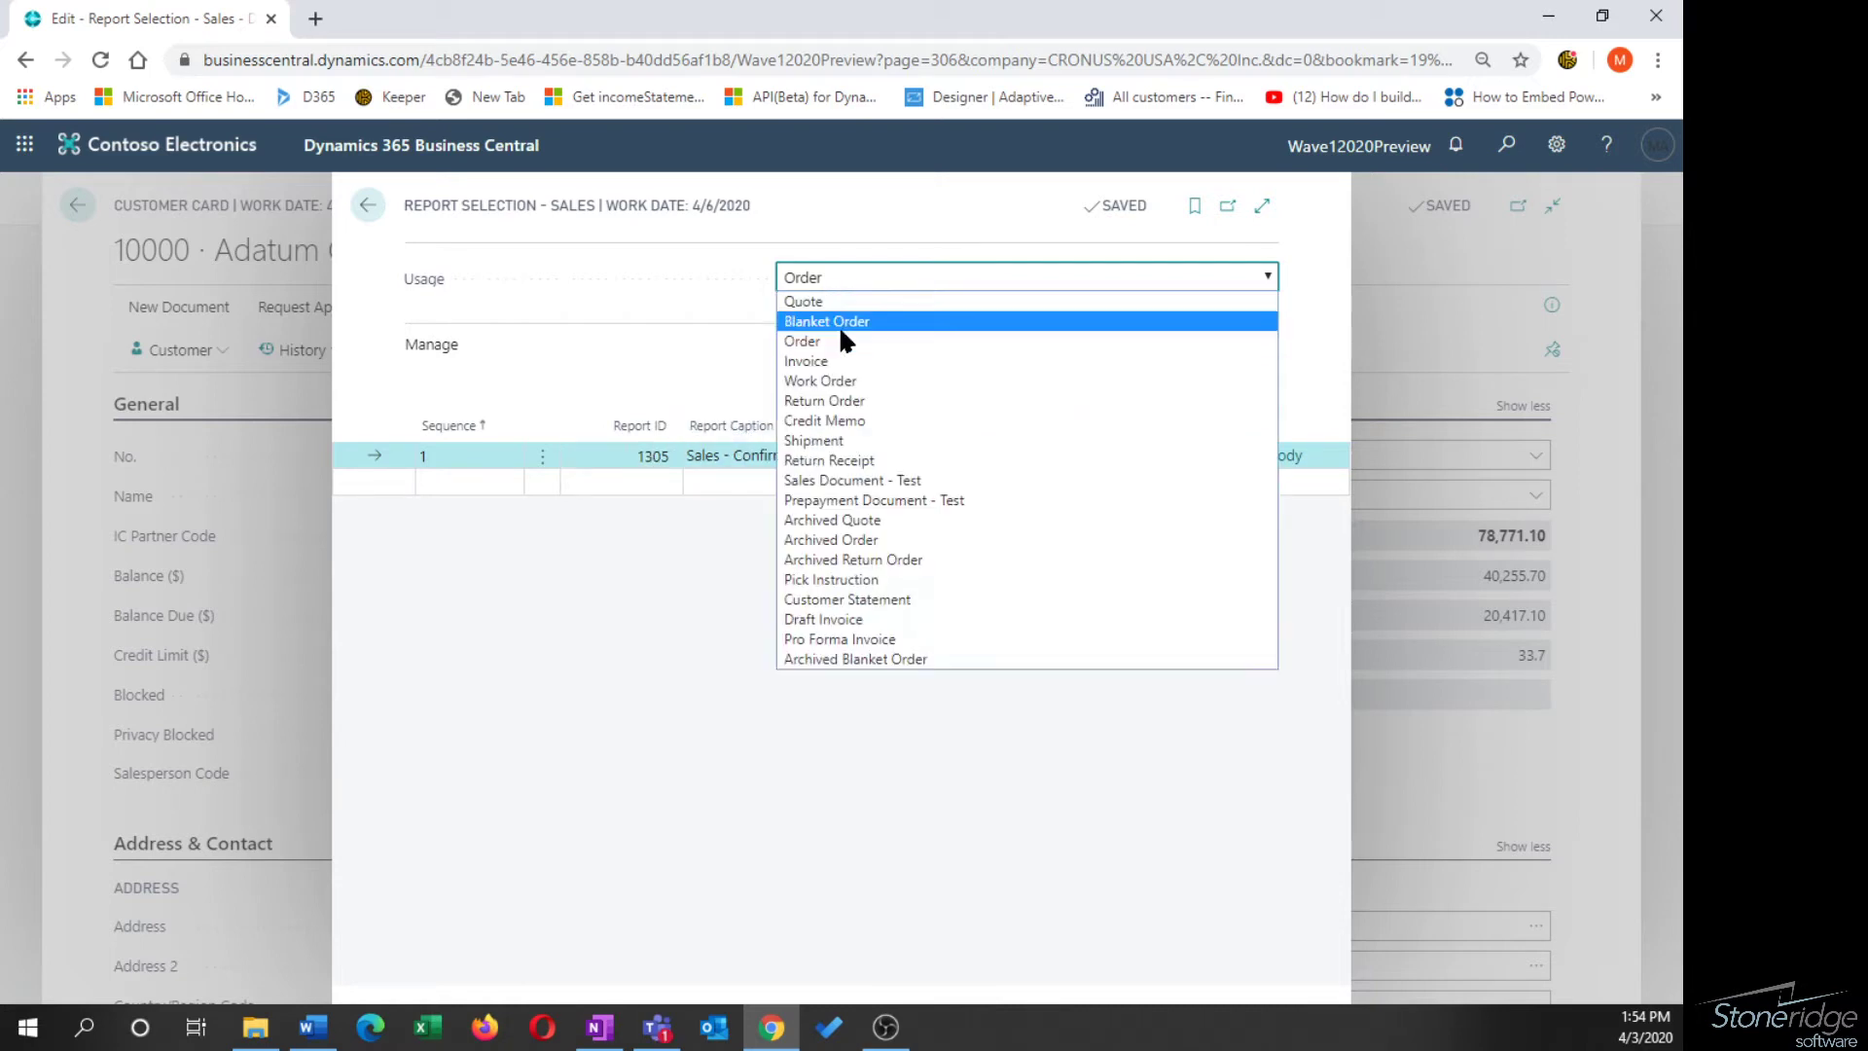
click(844, 361)
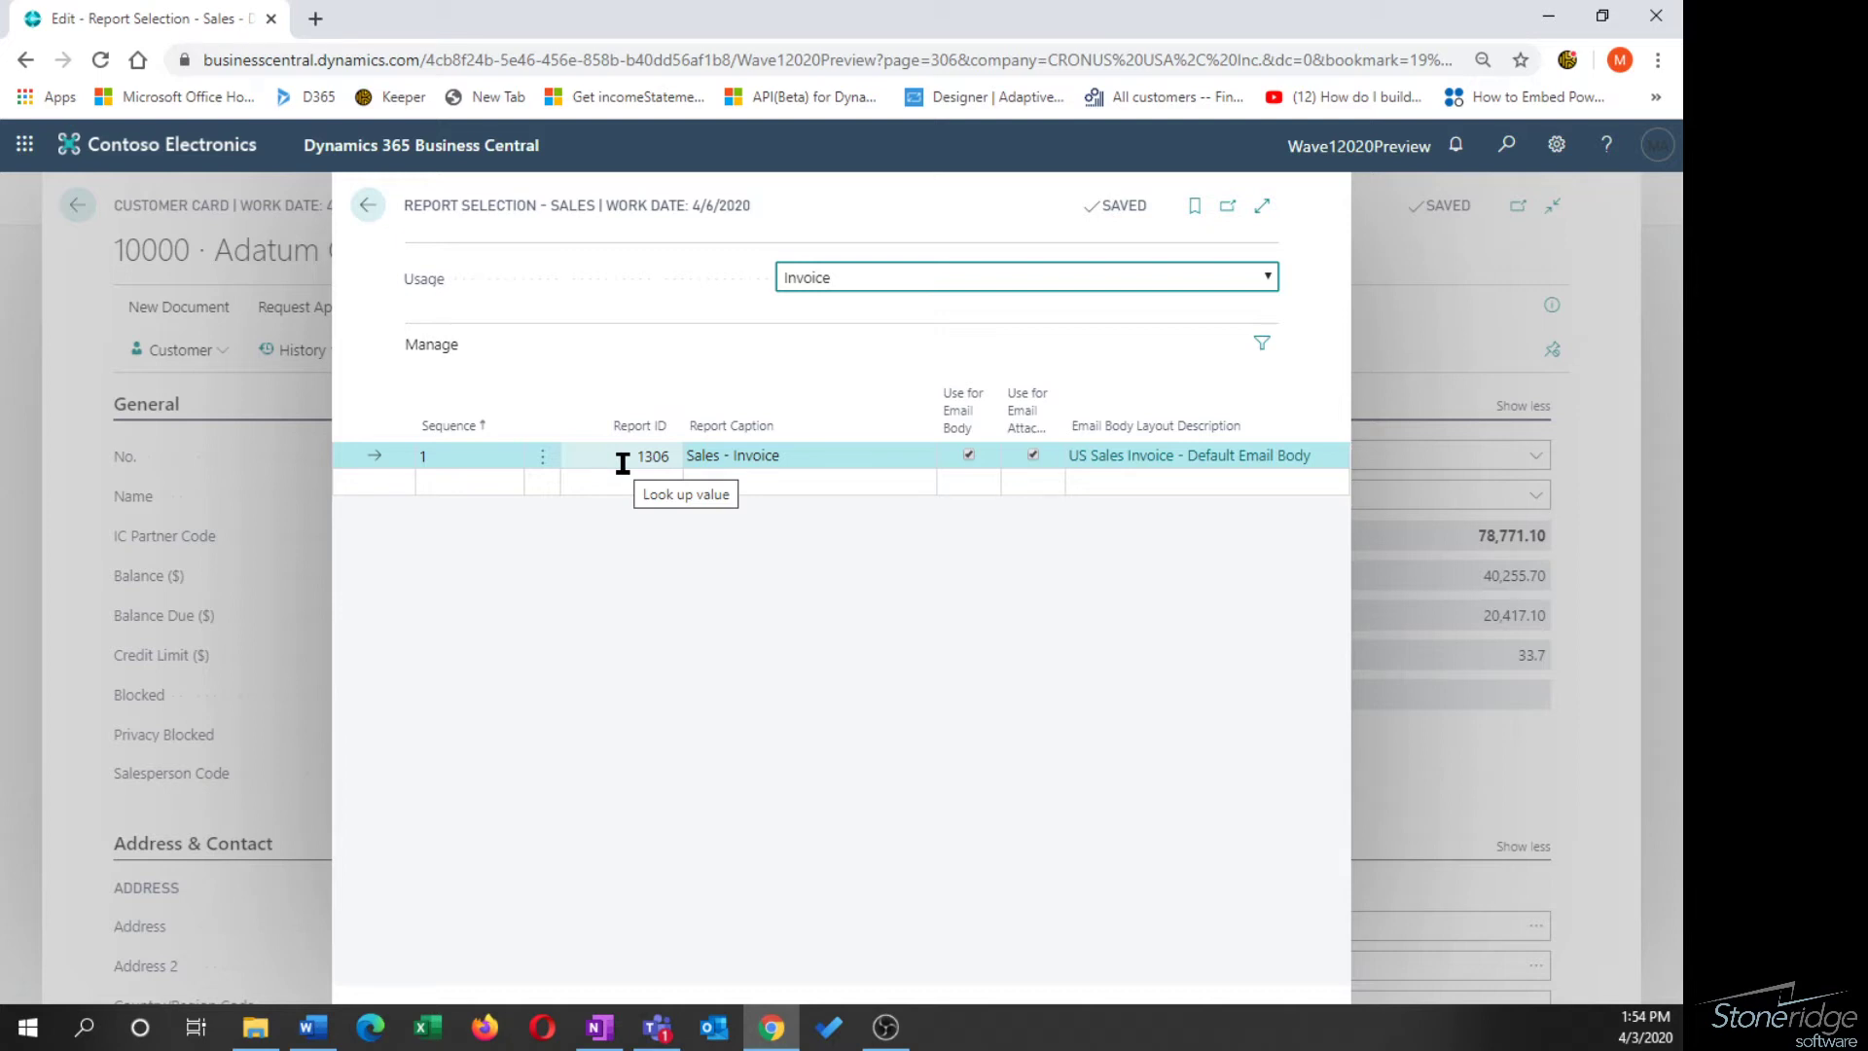
Copy the sales report selections into Adatum Corporation's document layouts, giving seven usages from Quote to Customer Statement.
click(367, 205)
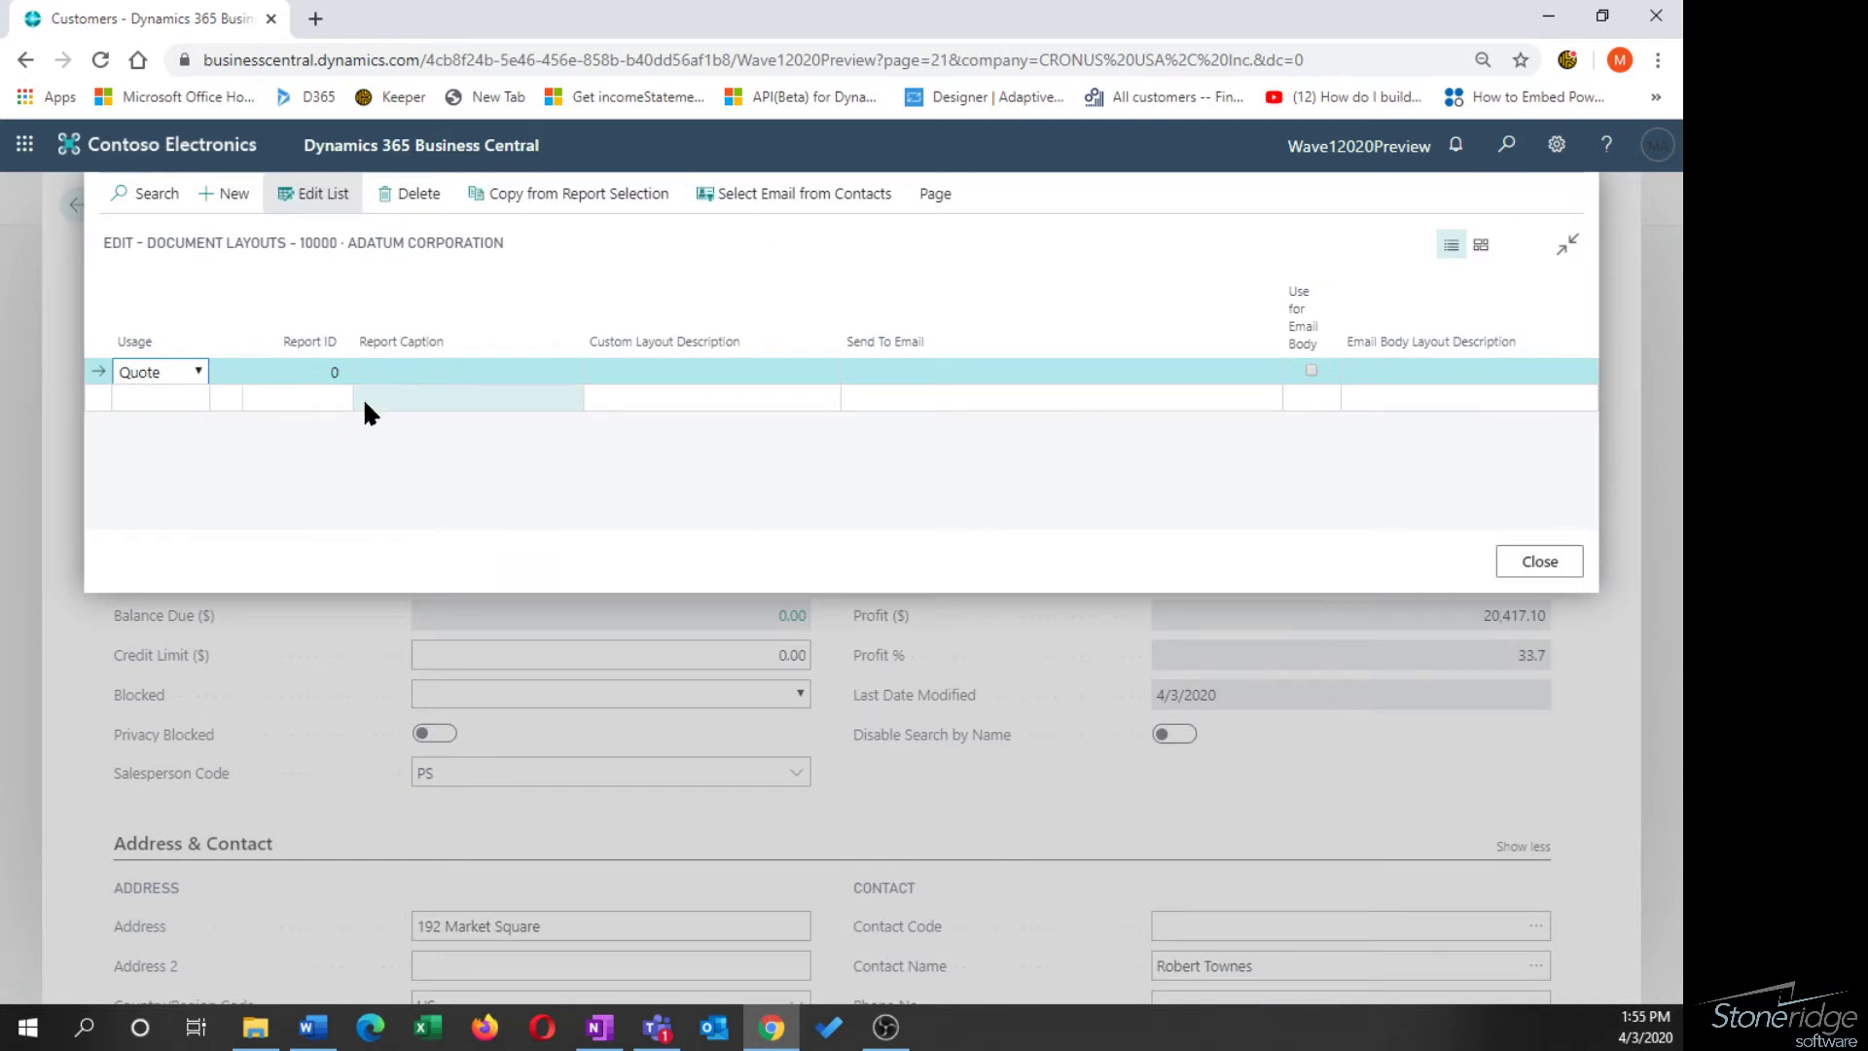
click(199, 372)
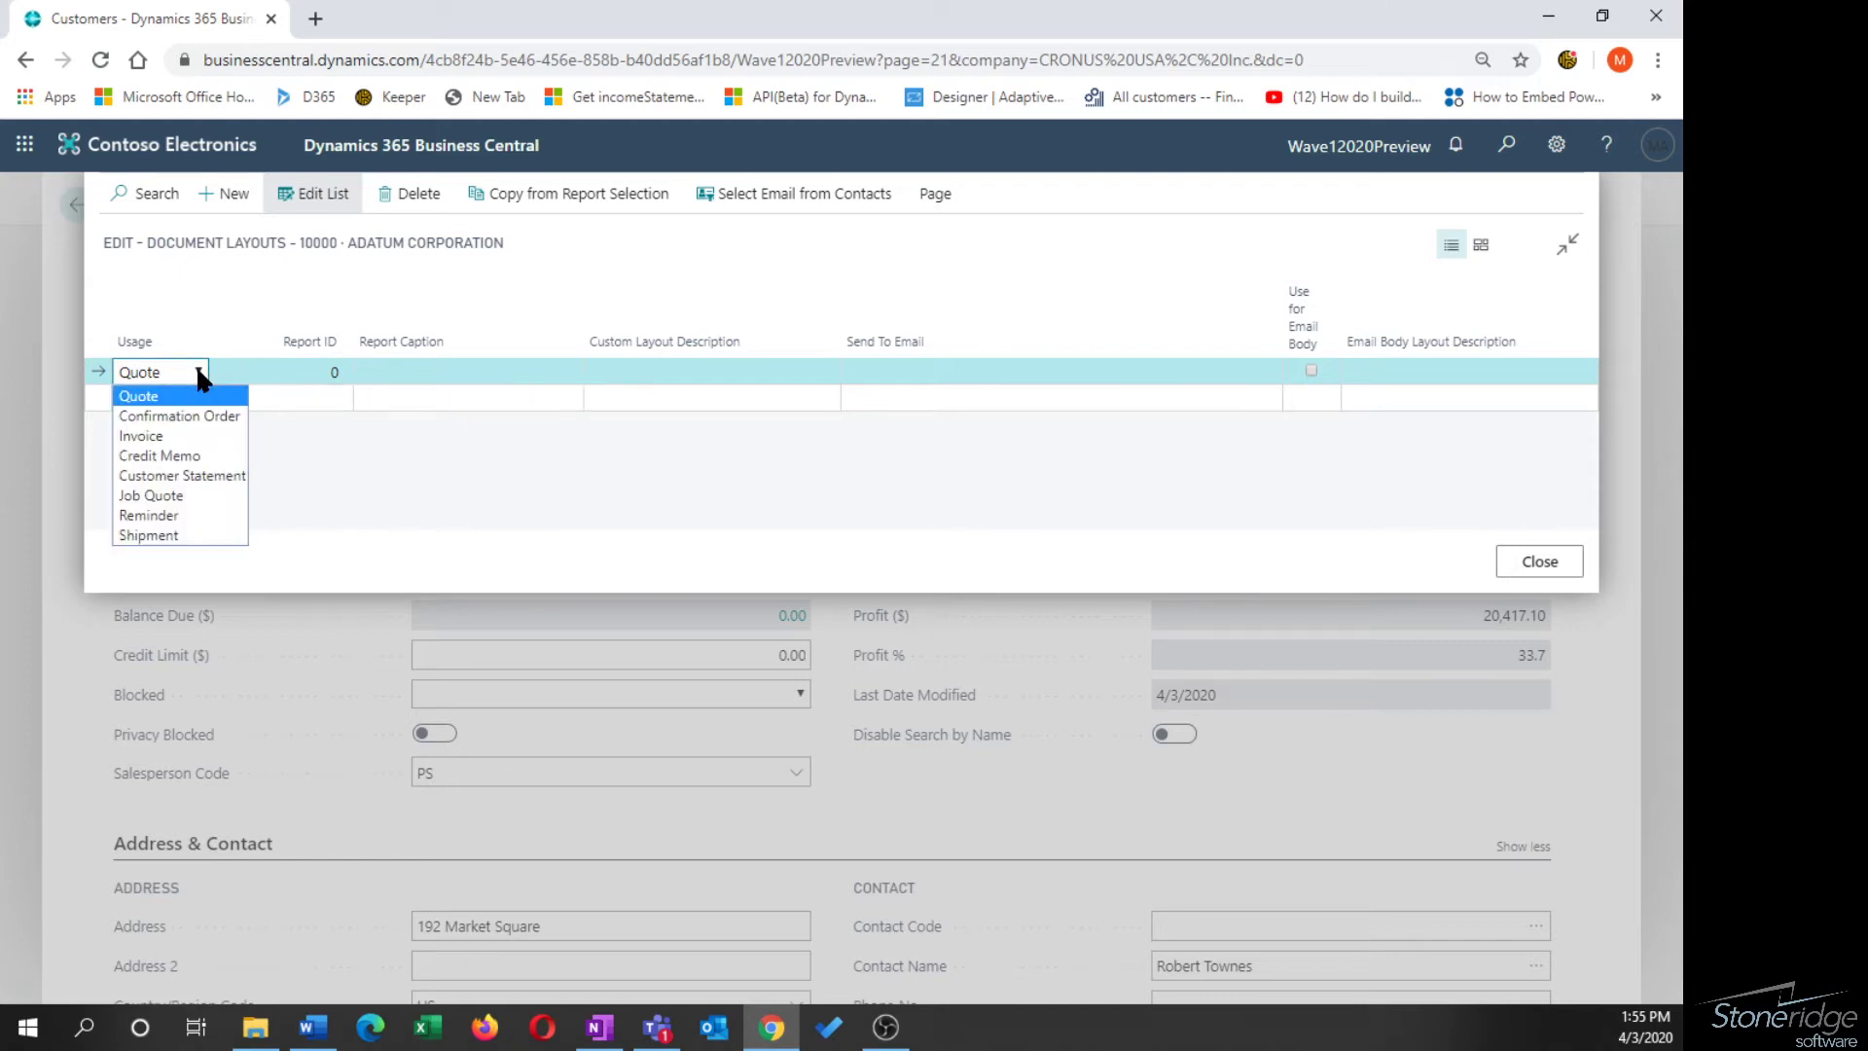
click(199, 374)
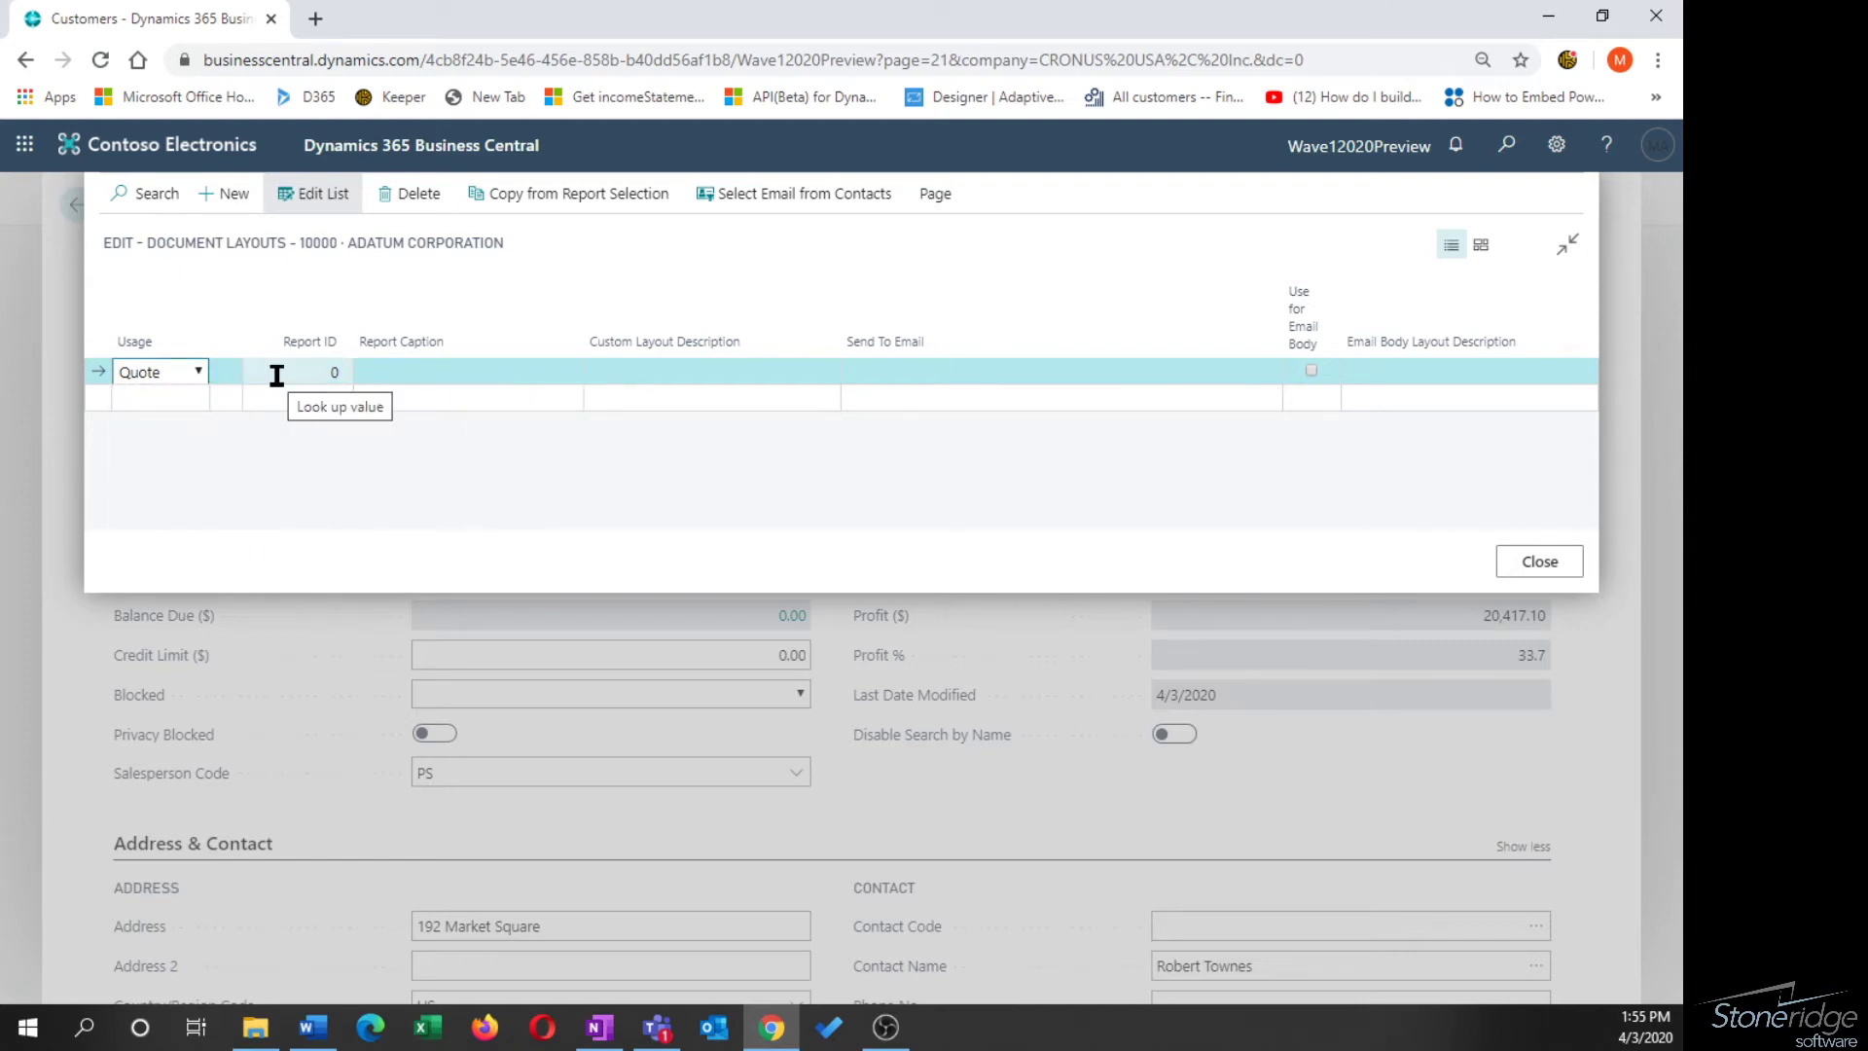
click(493, 206)
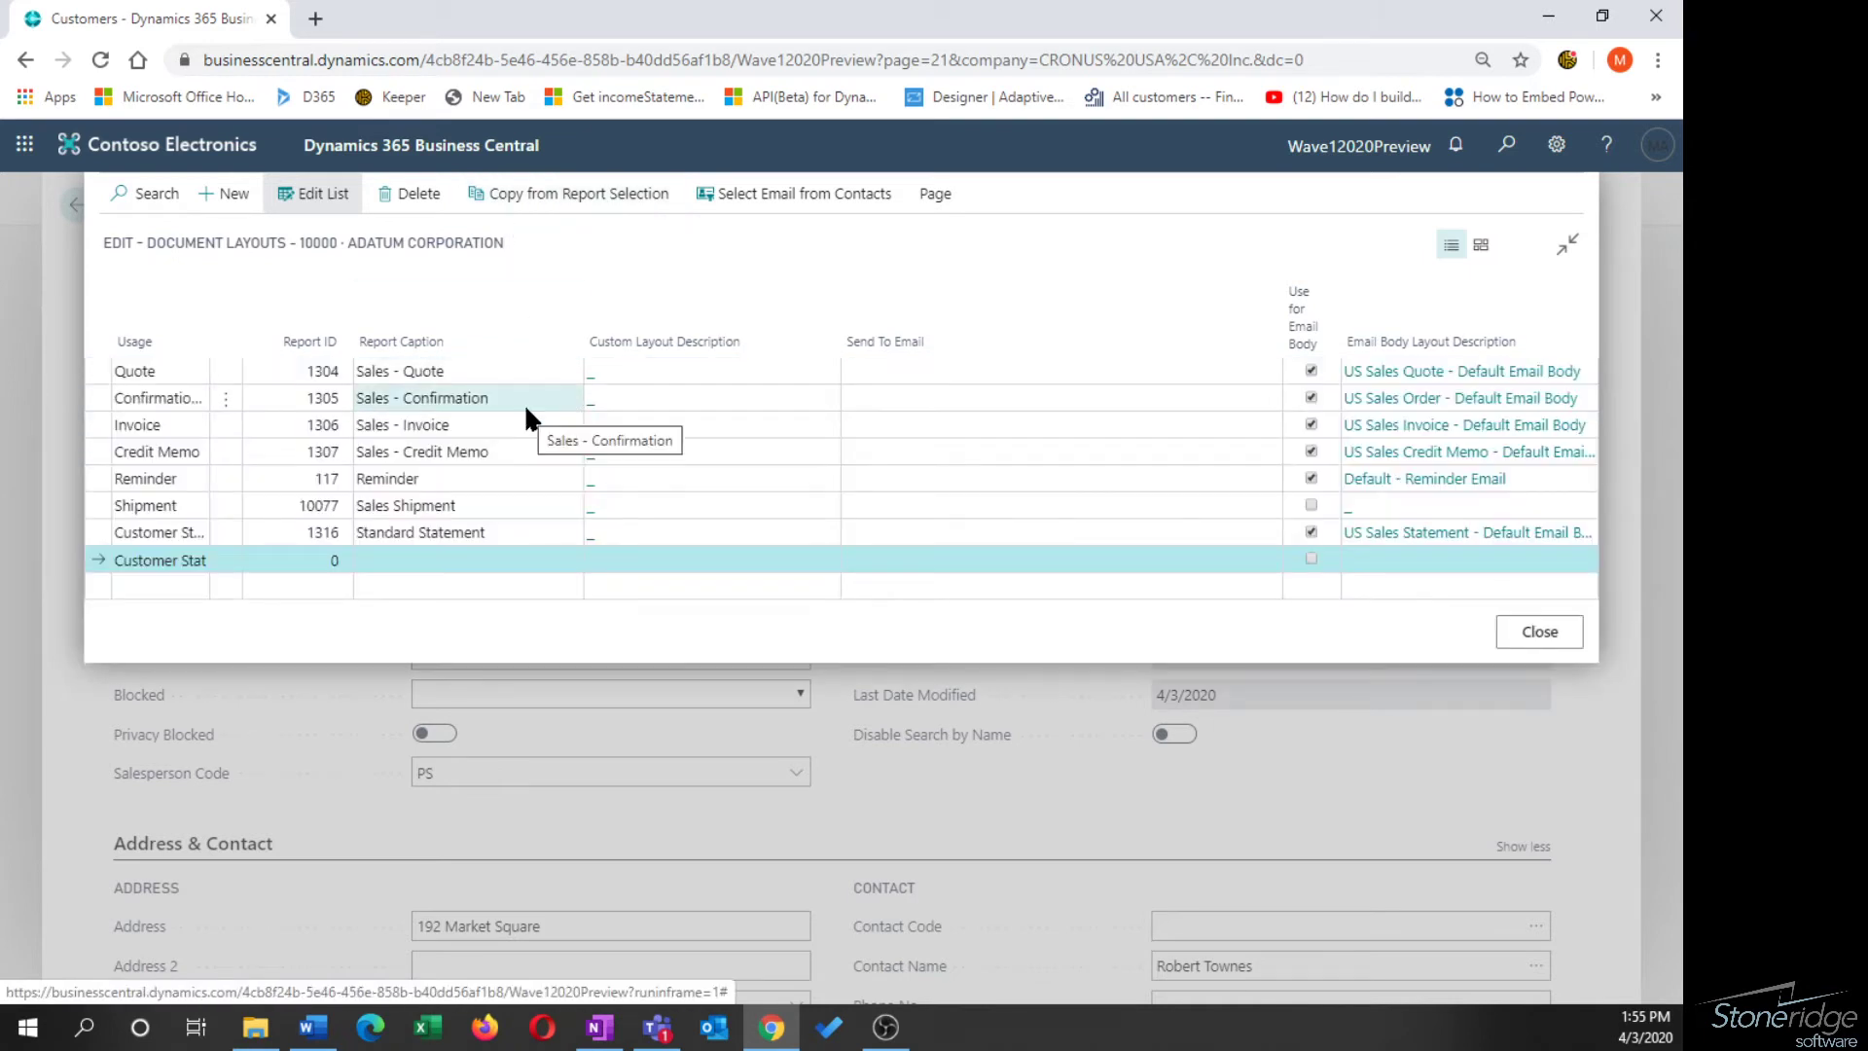
click(885, 425)
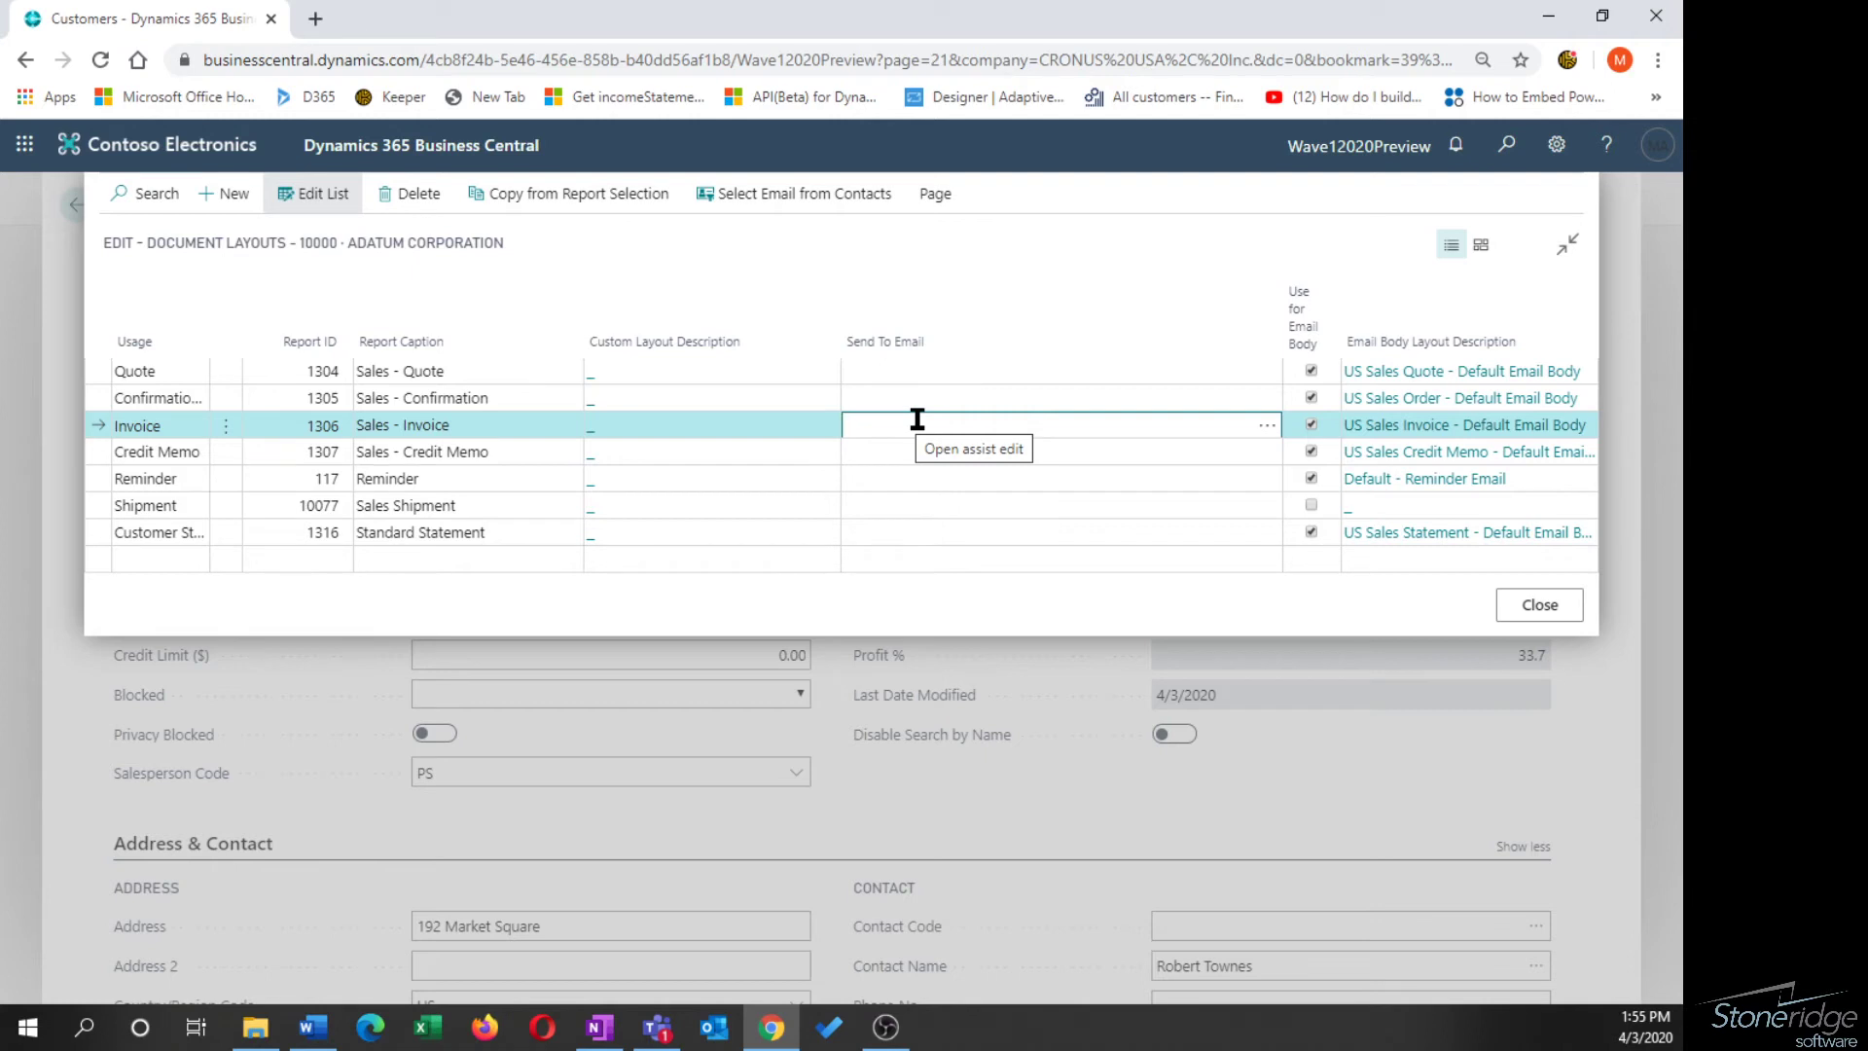
Use the second Adatum Corporation contact's e-mail as the Invoice layout's send-to address.
click(812, 212)
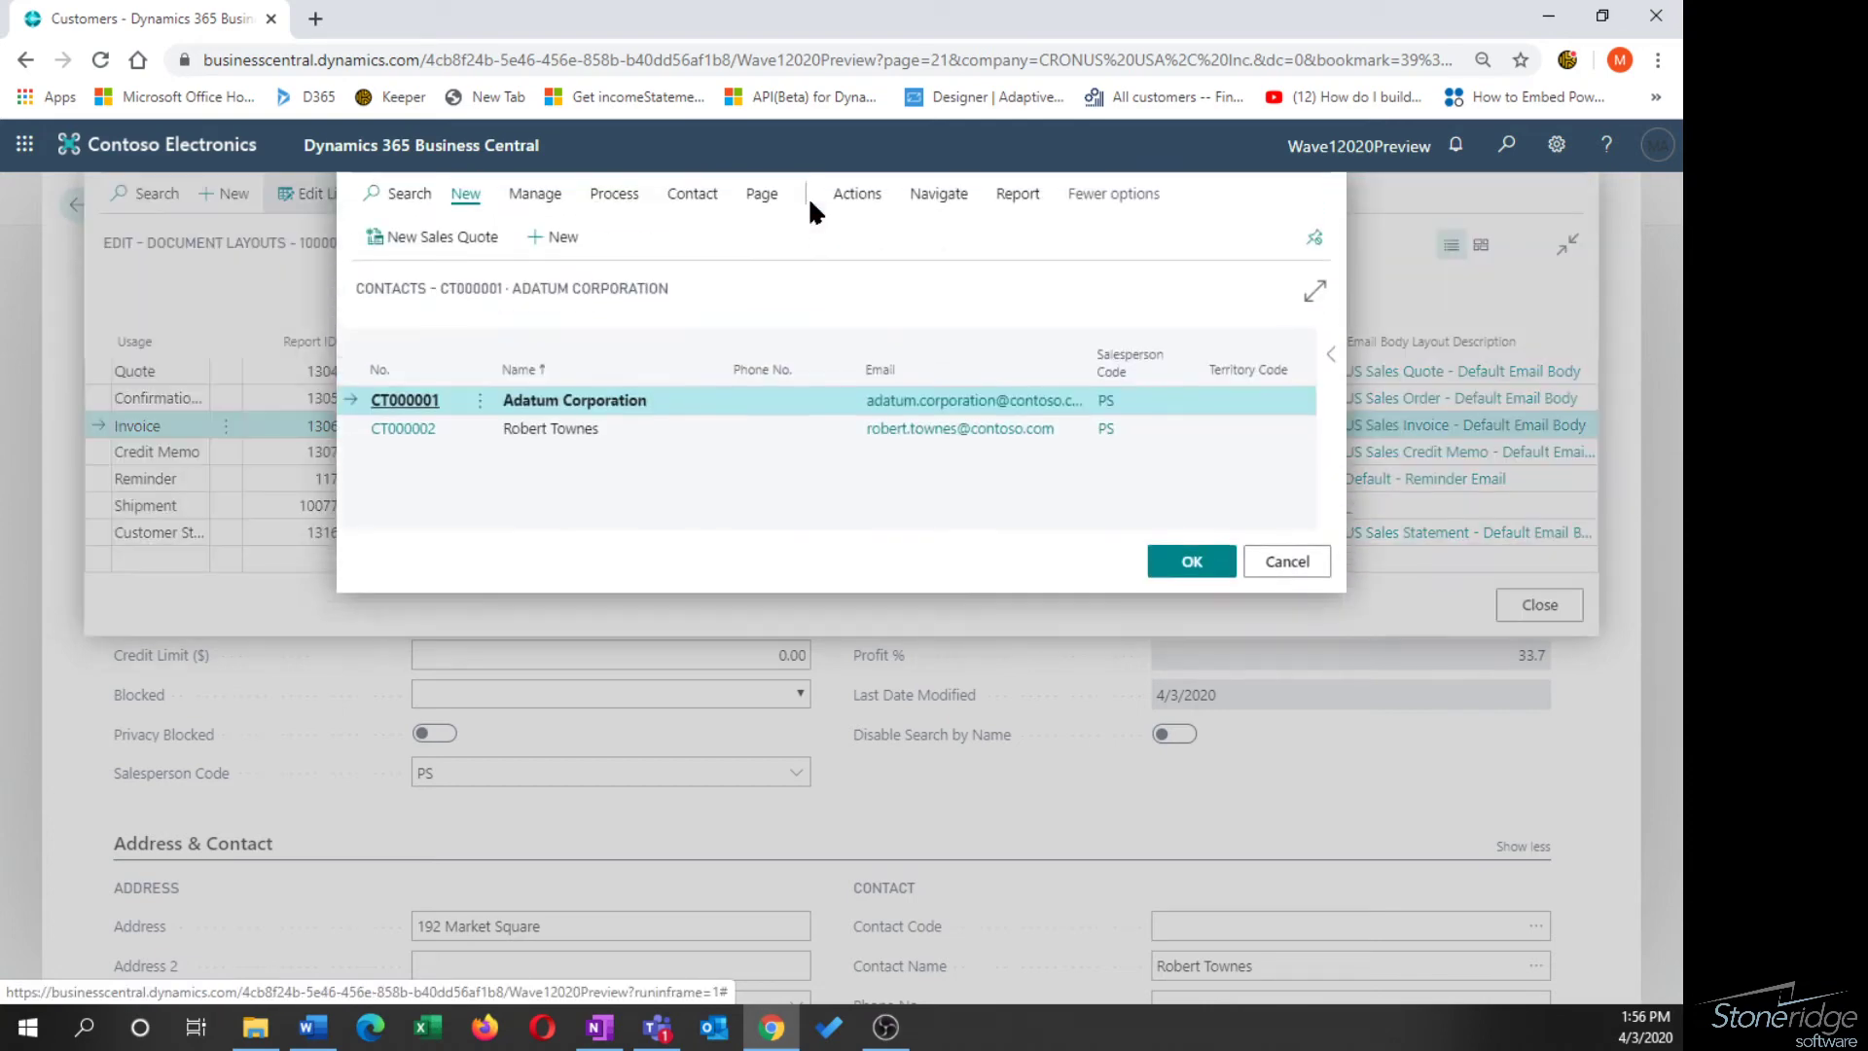
click(737, 426)
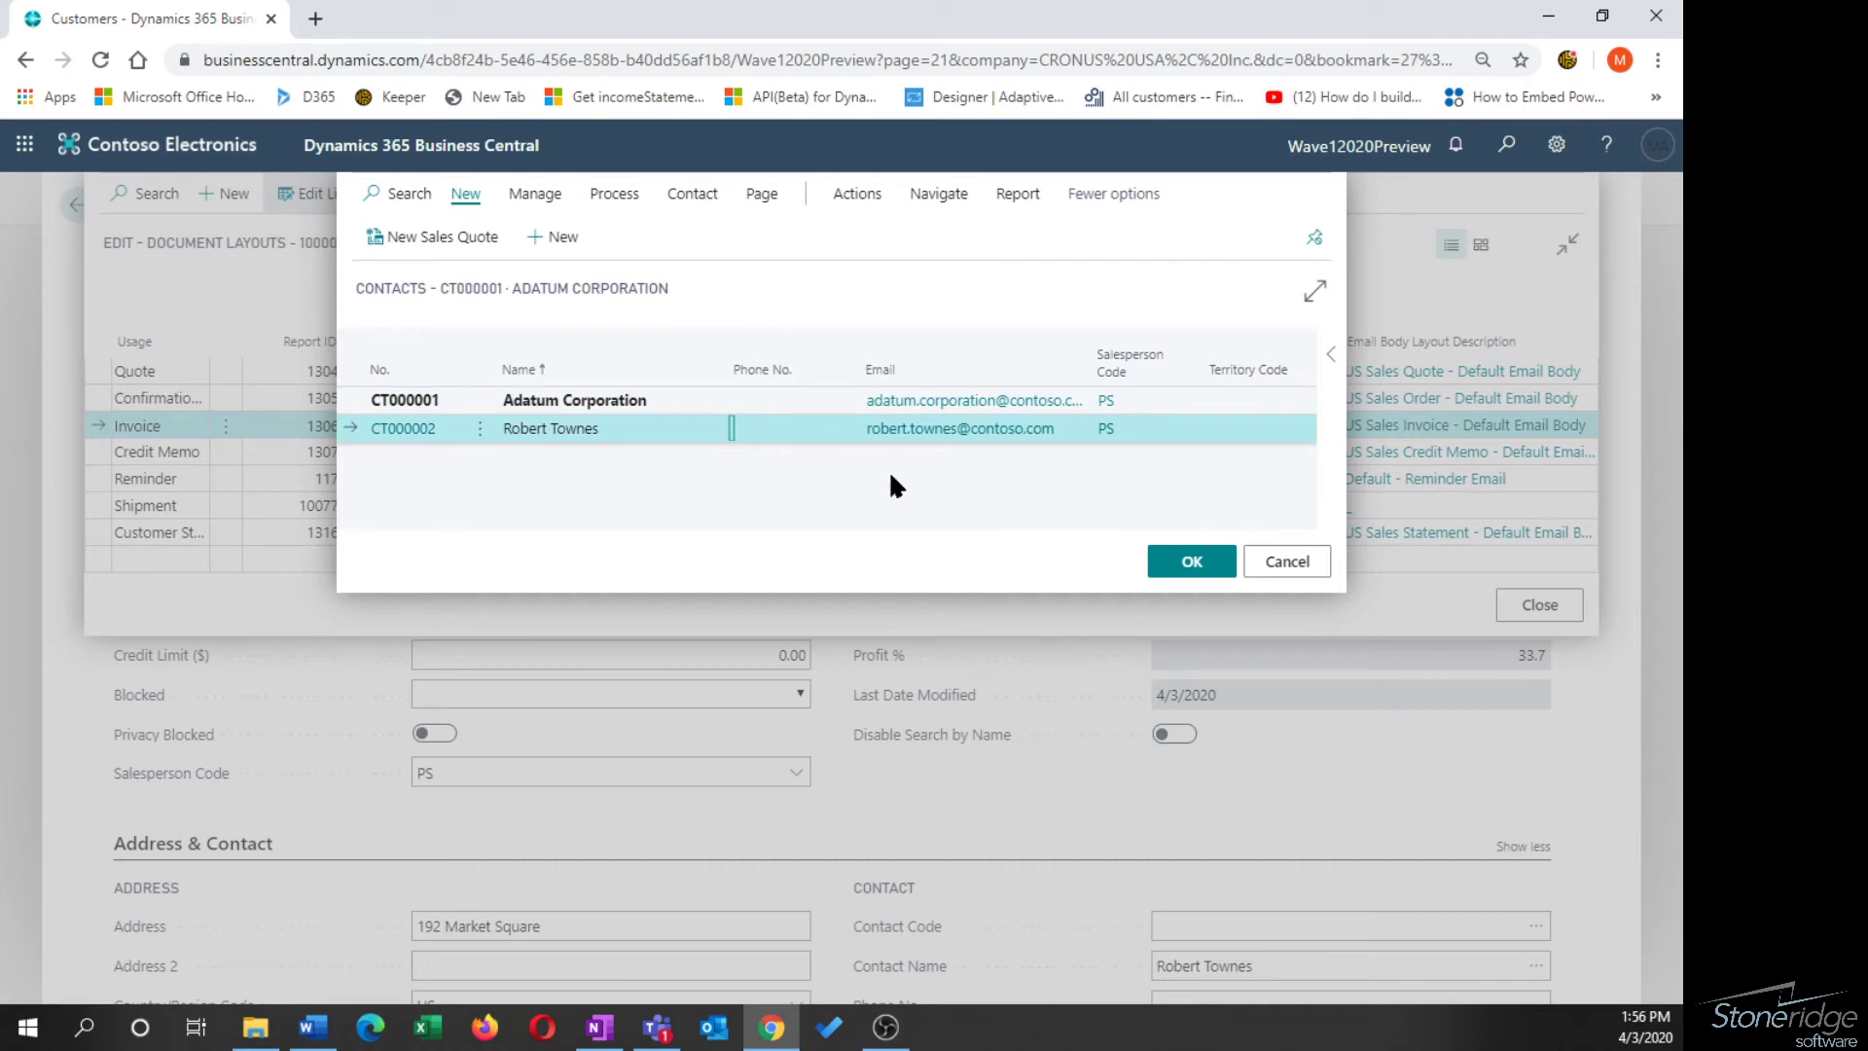
click(1162, 562)
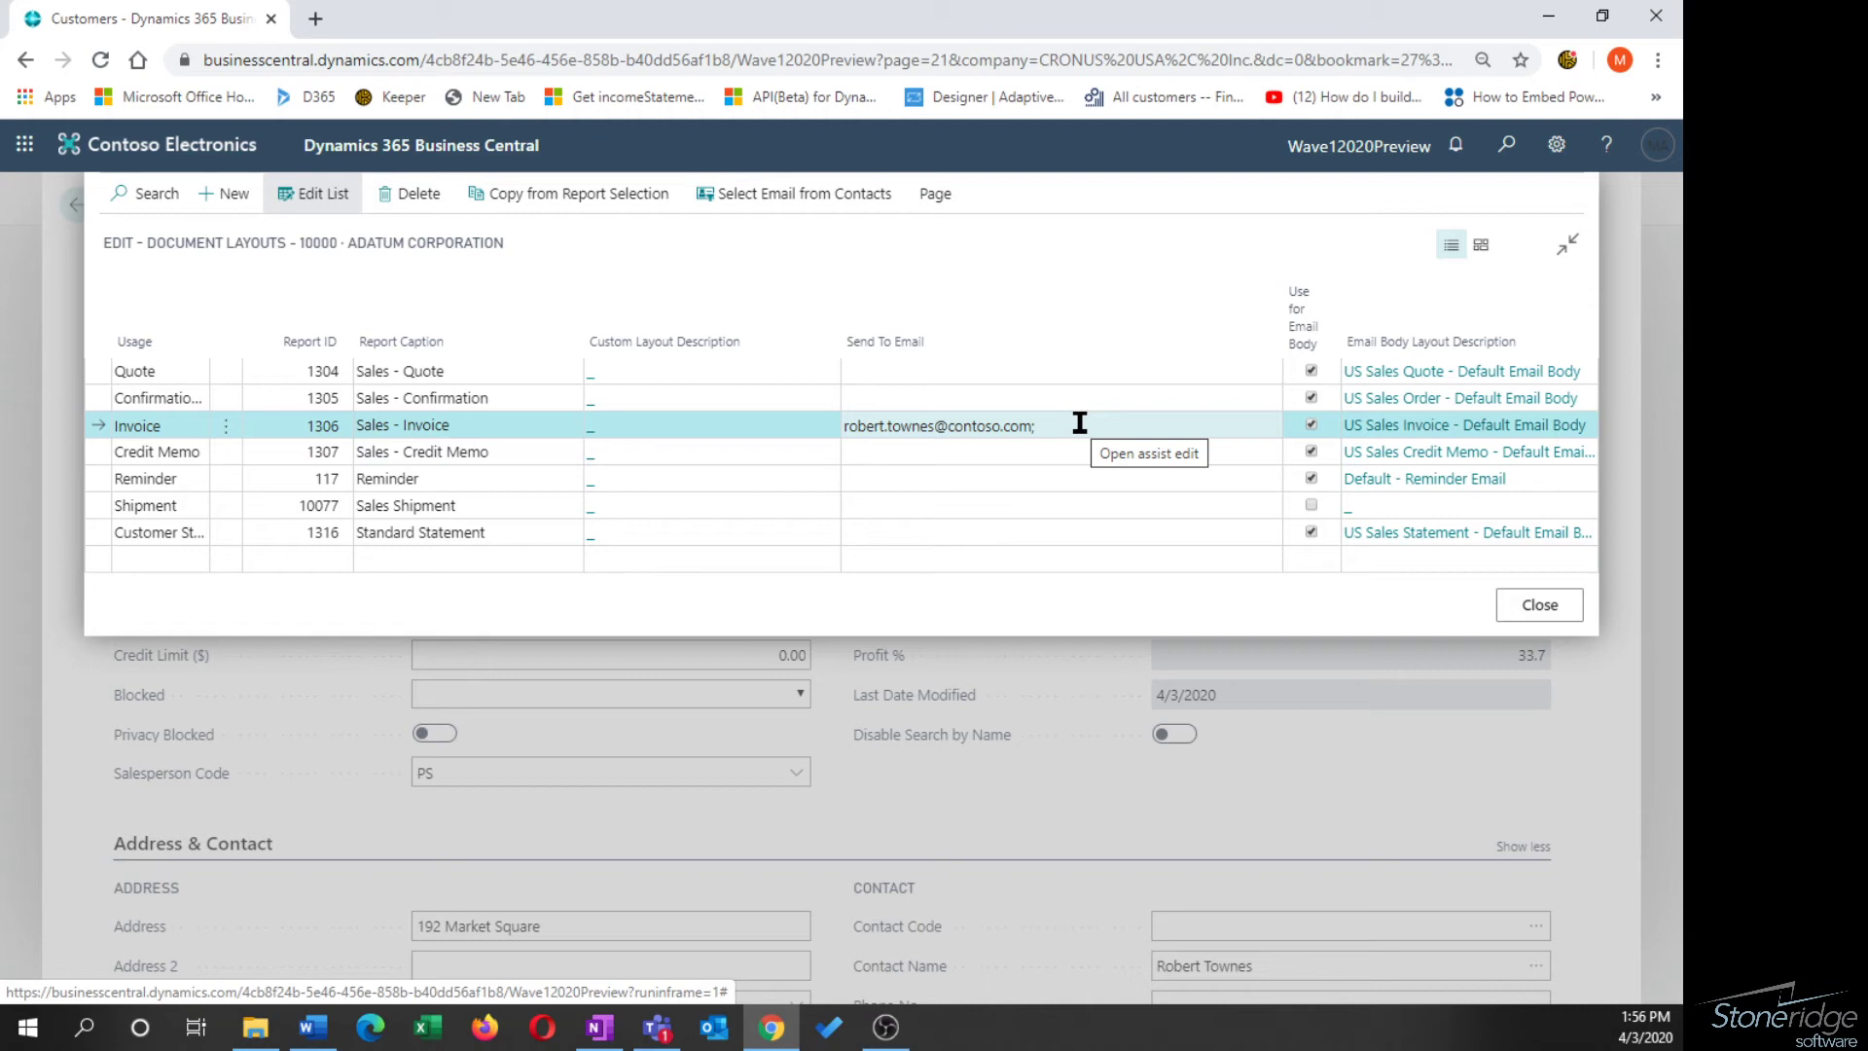
Leave the customer's layouts and open vendor Fabrikam, Inc.'s card.
click(1514, 605)
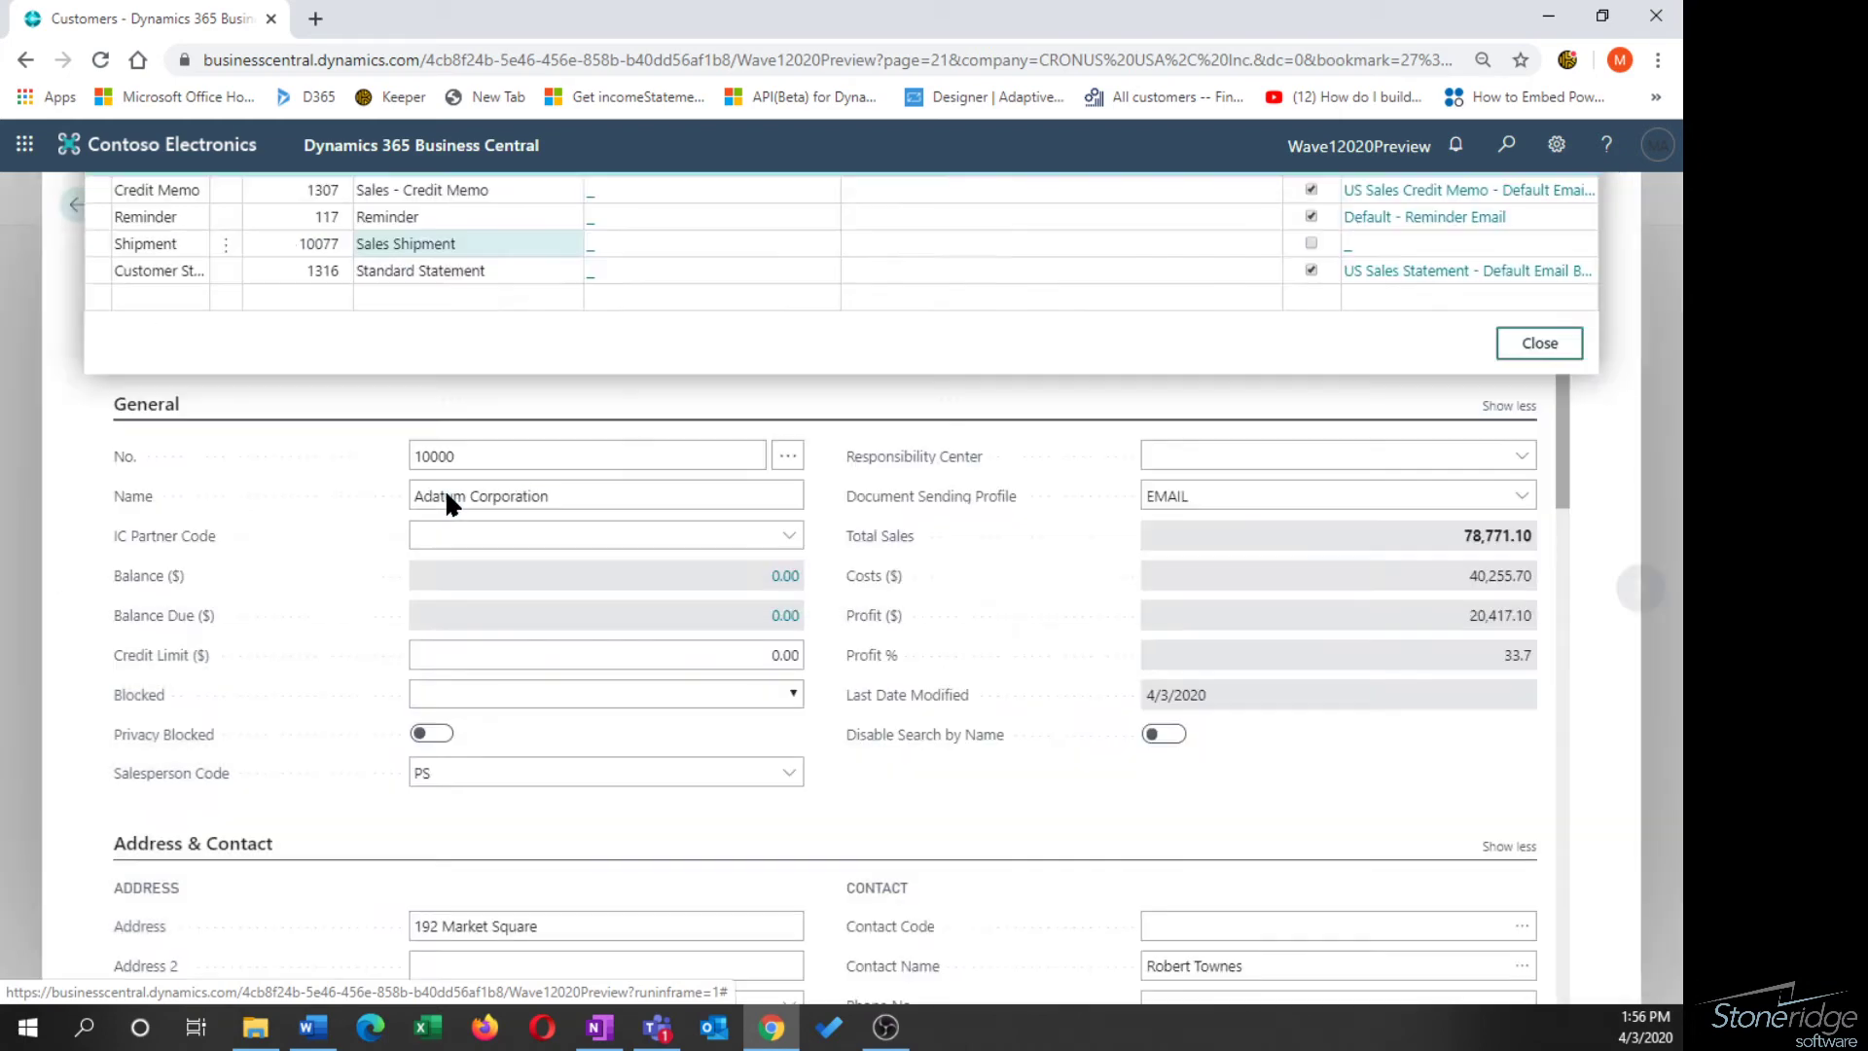
click(75, 202)
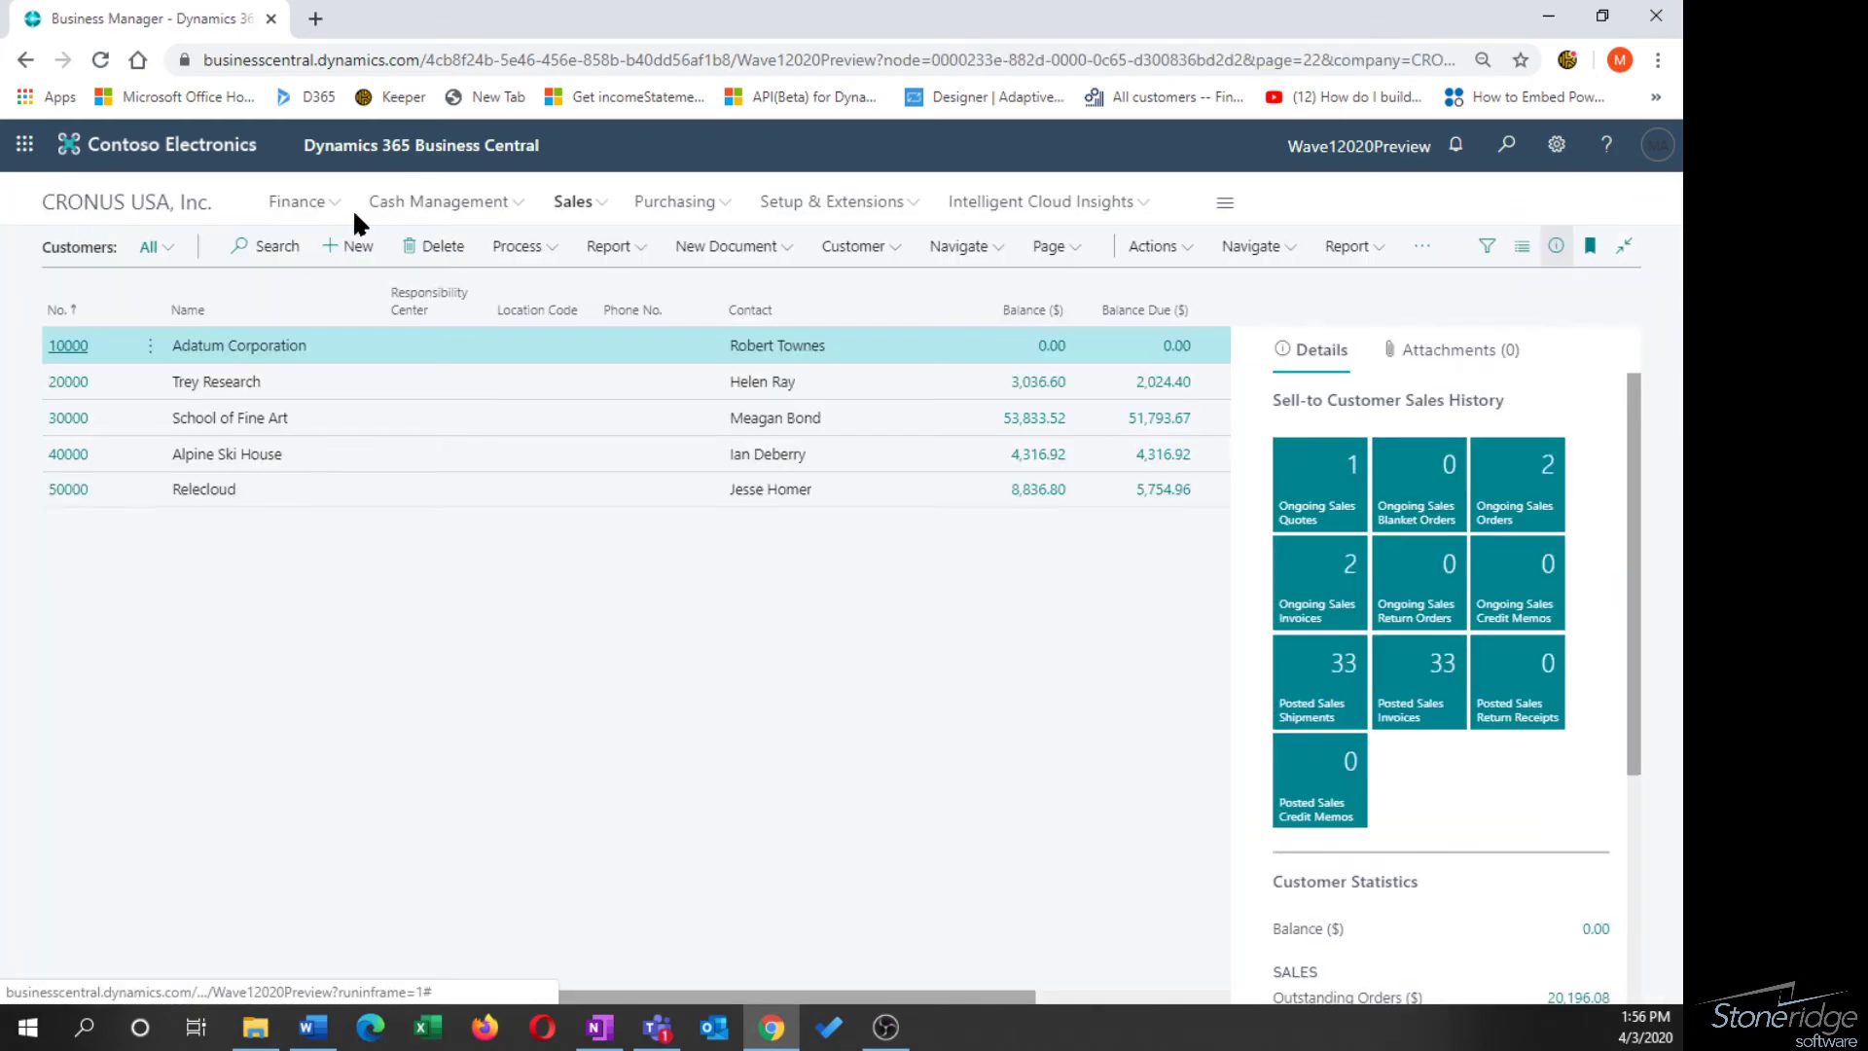
click(647, 205)
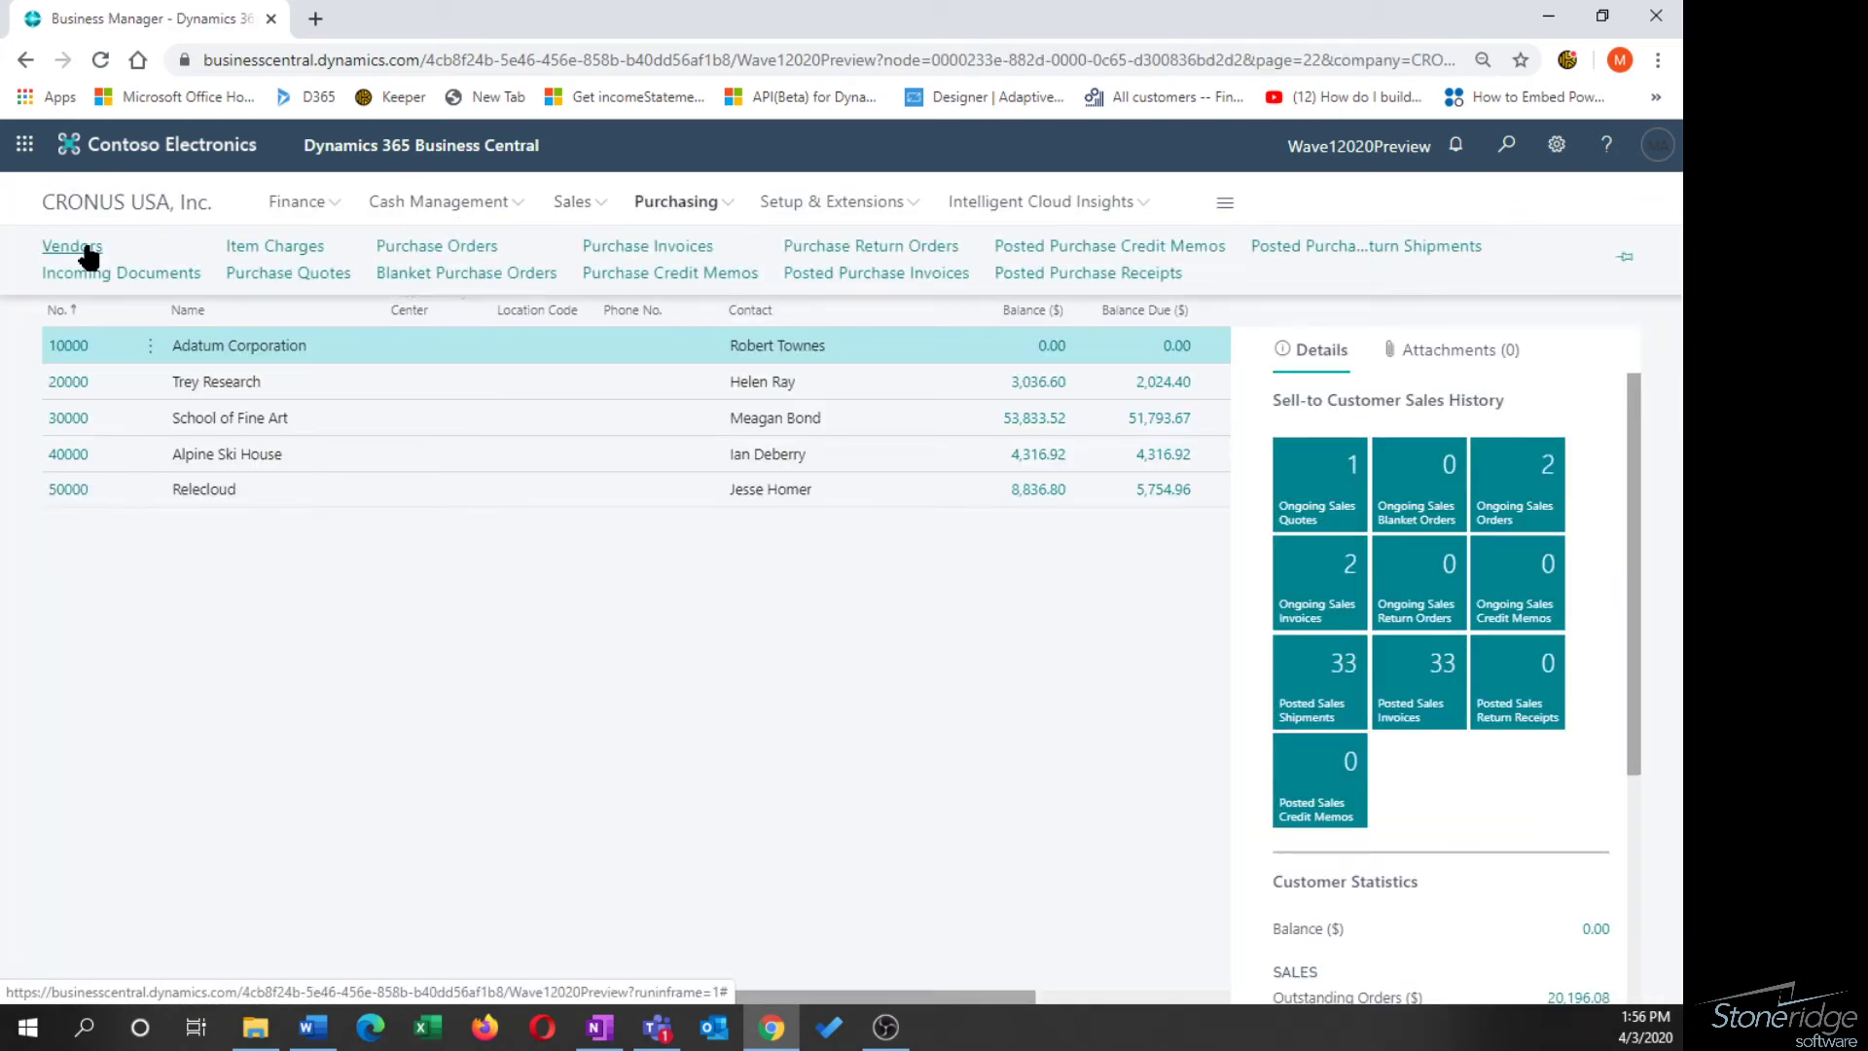
click(73, 246)
click(62, 347)
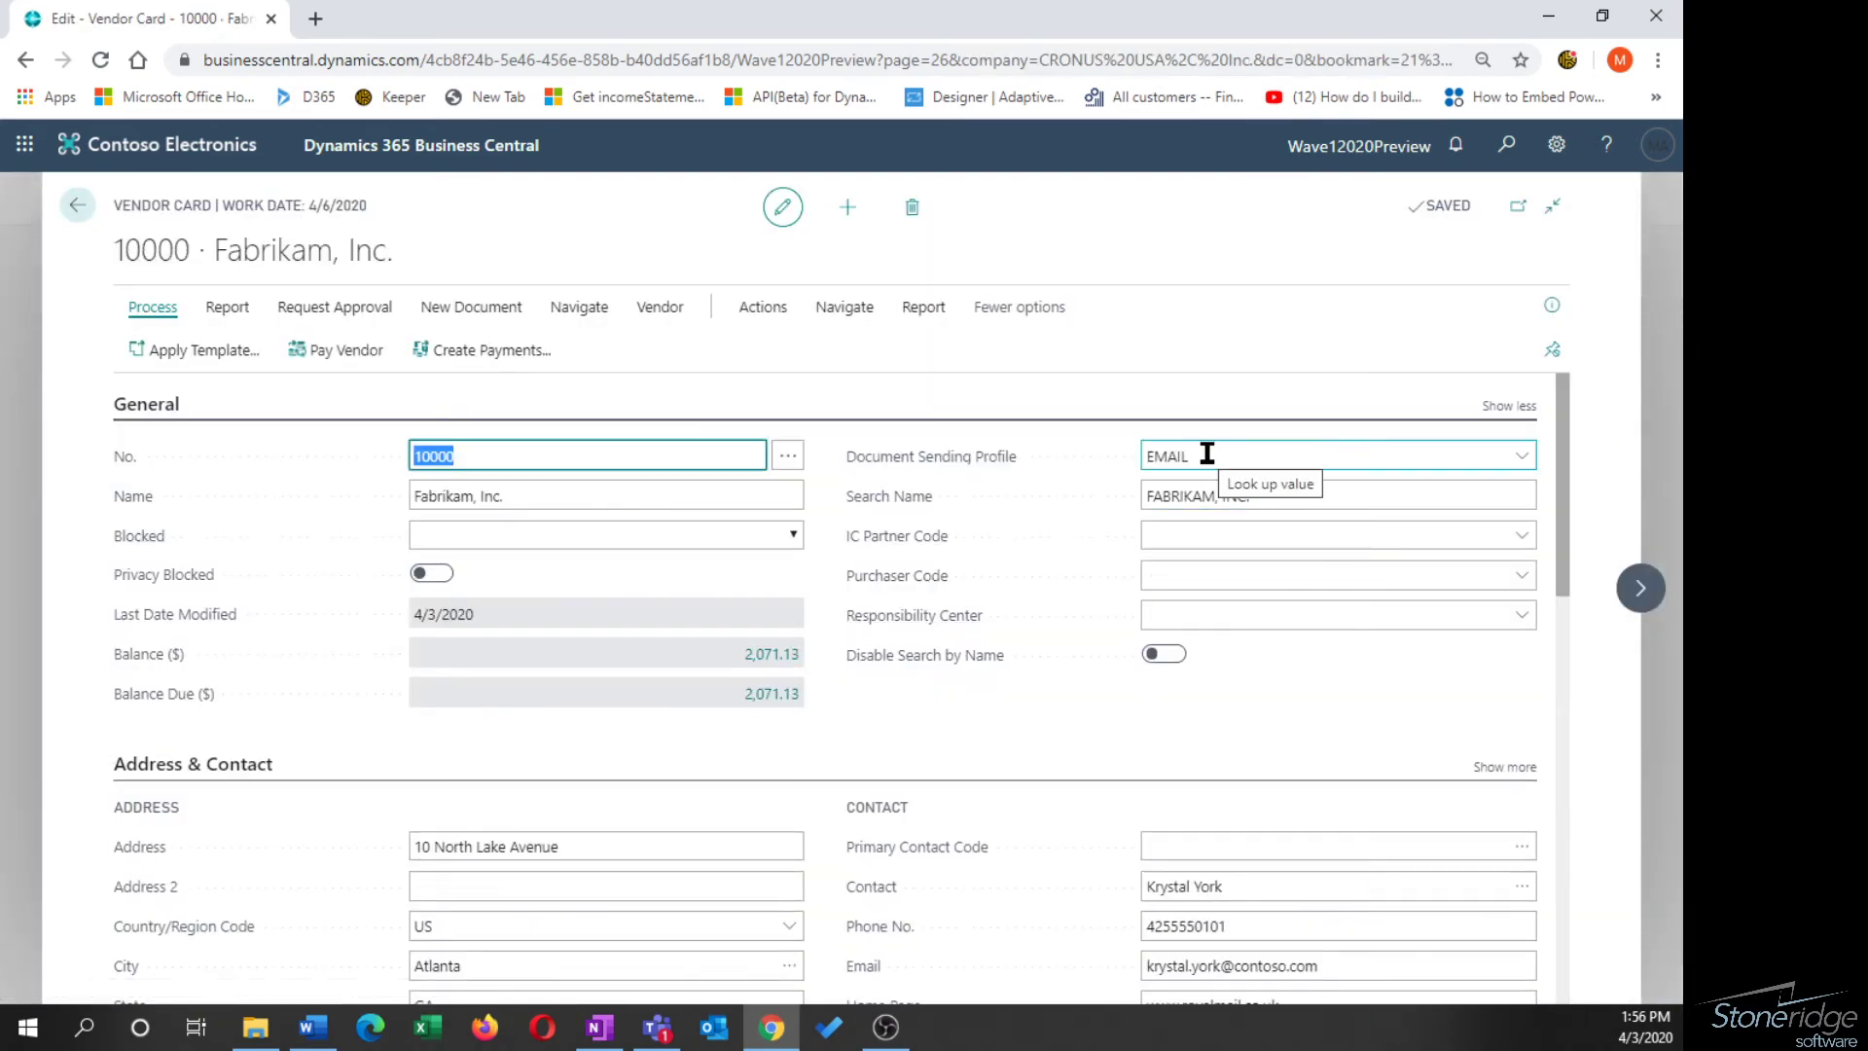
Copy the purchase report selections into Fabrikam's document layouts, Purchase Order through Vendor Remittance, then close them.
click(829, 308)
click(194, 352)
click(232, 678)
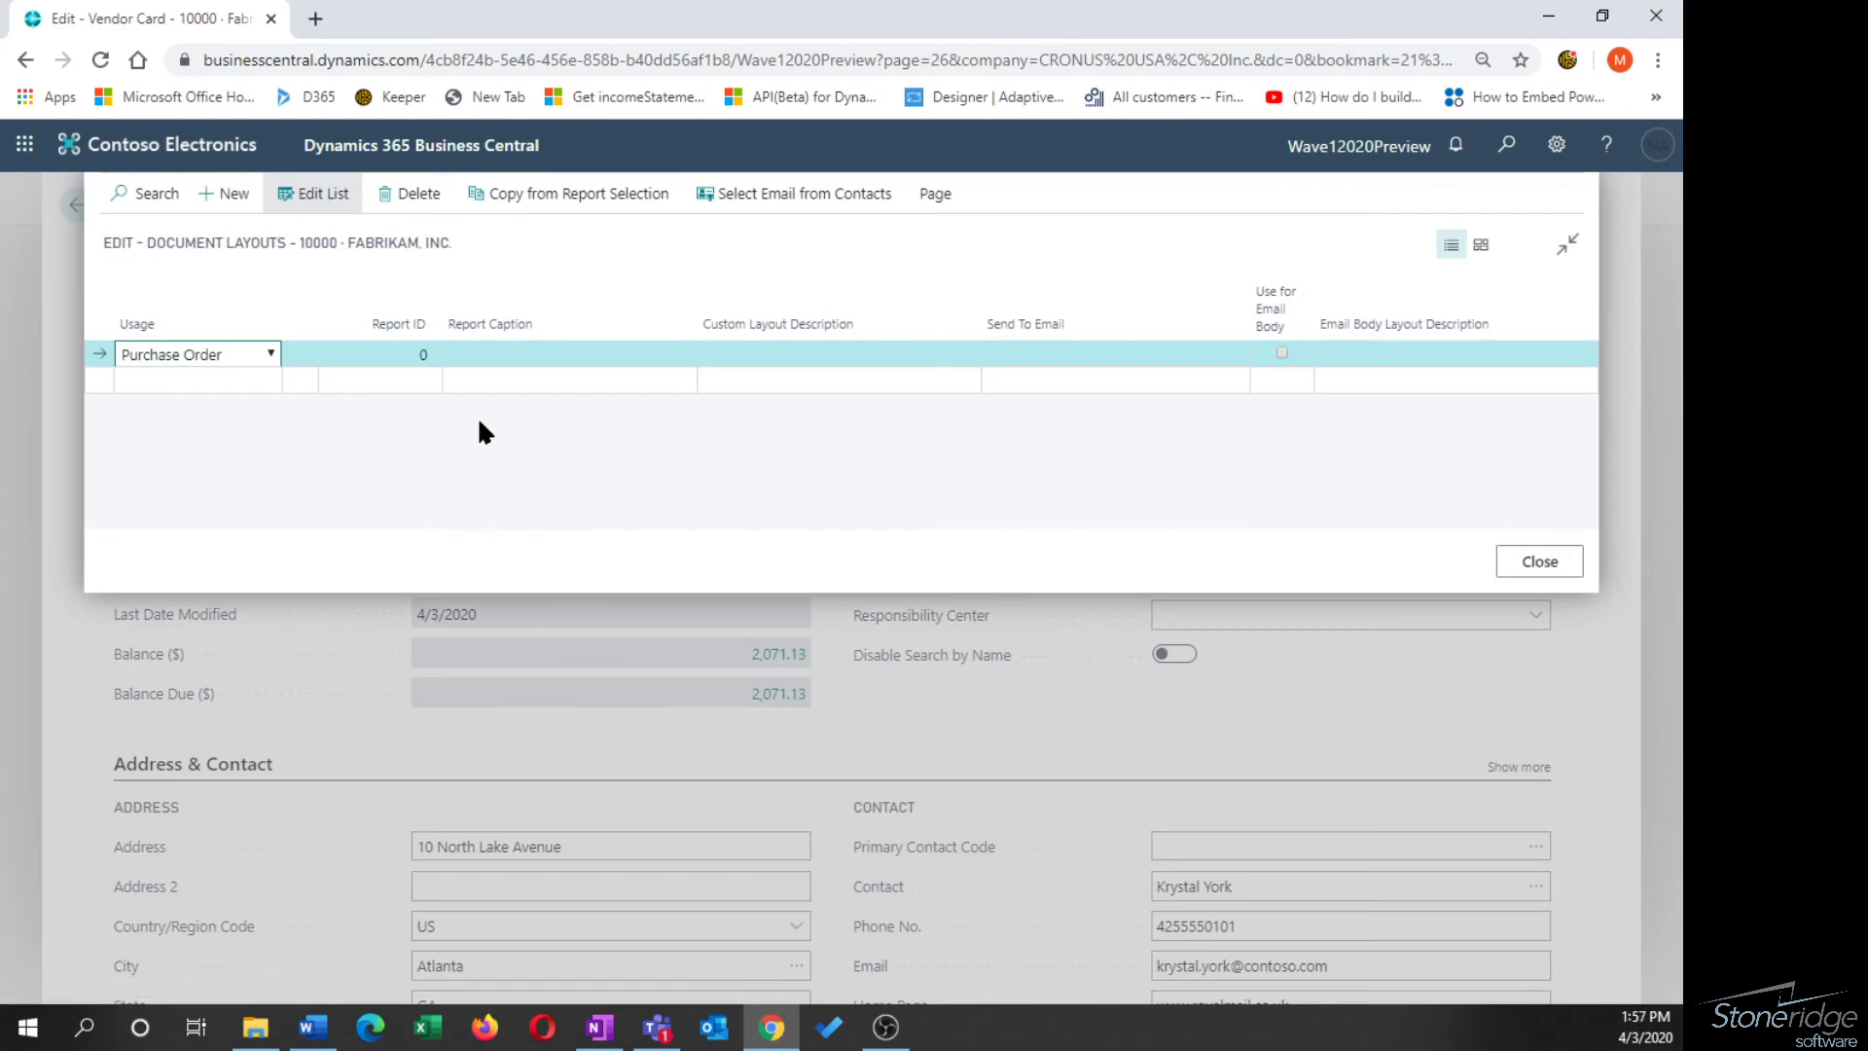
click(545, 196)
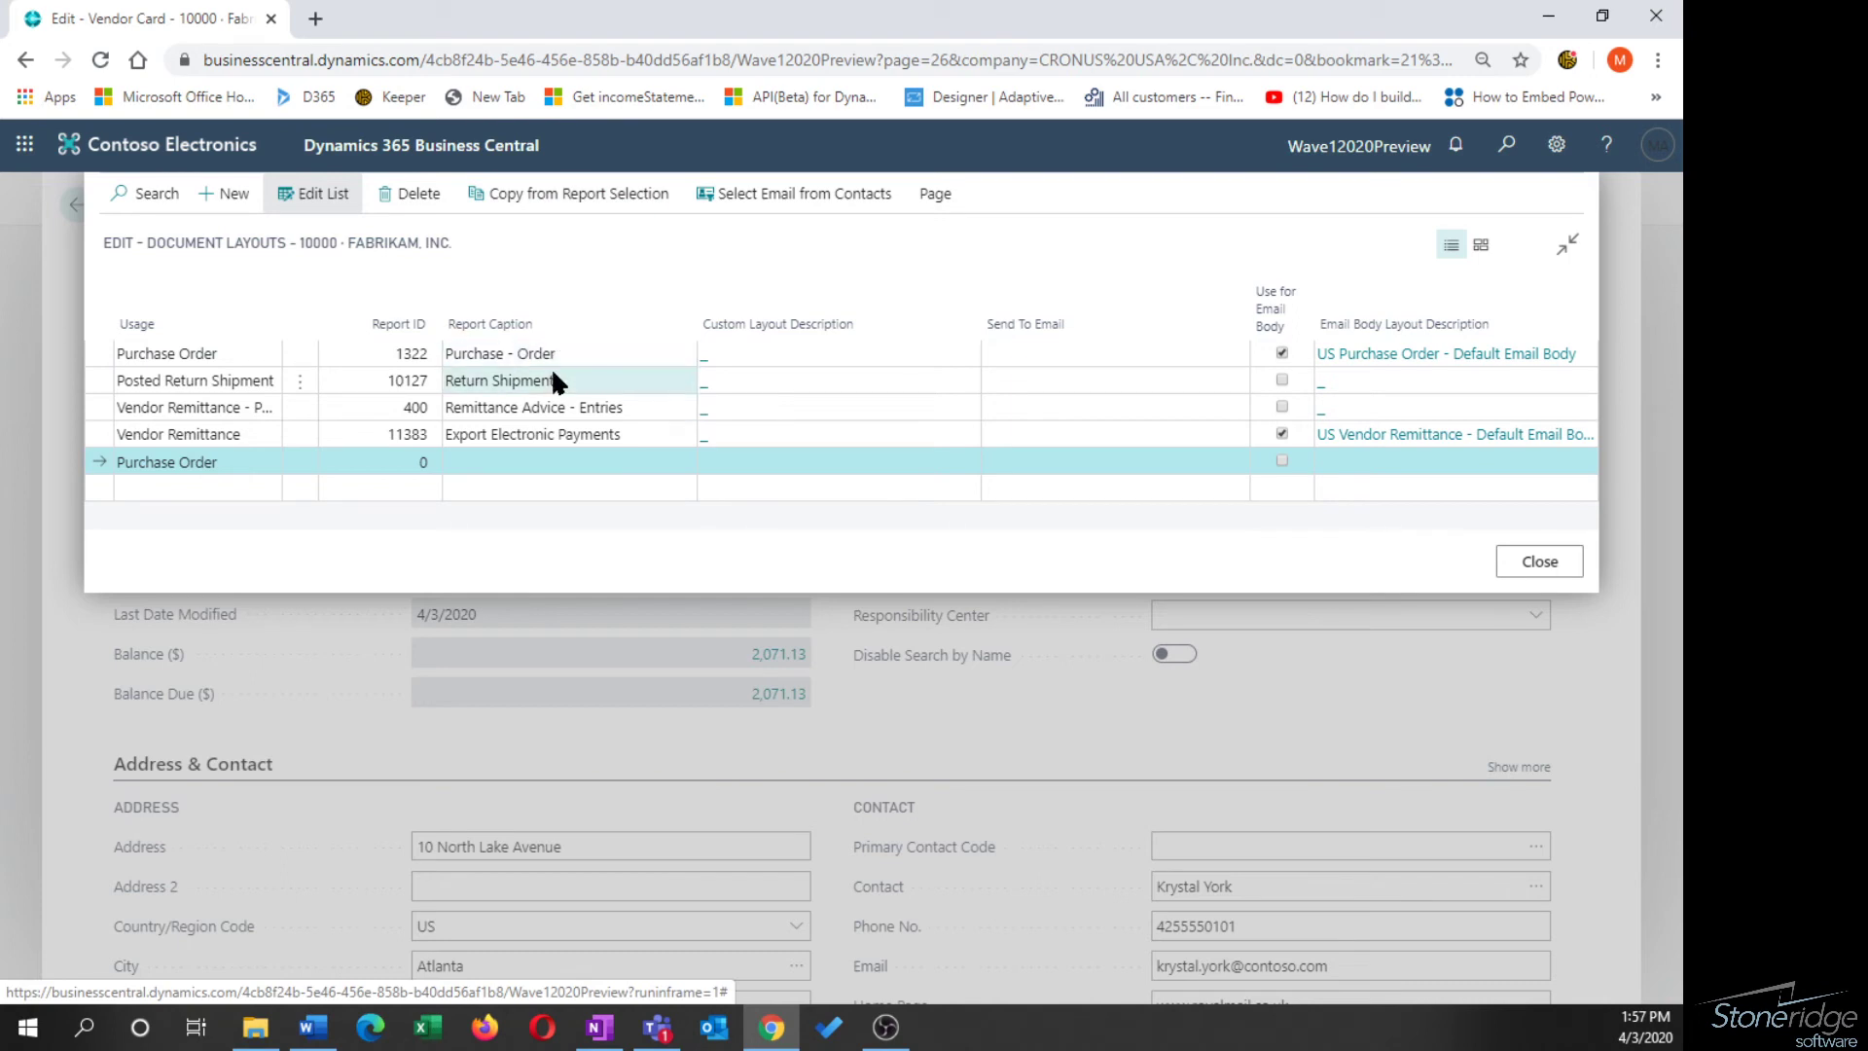
click(1014, 415)
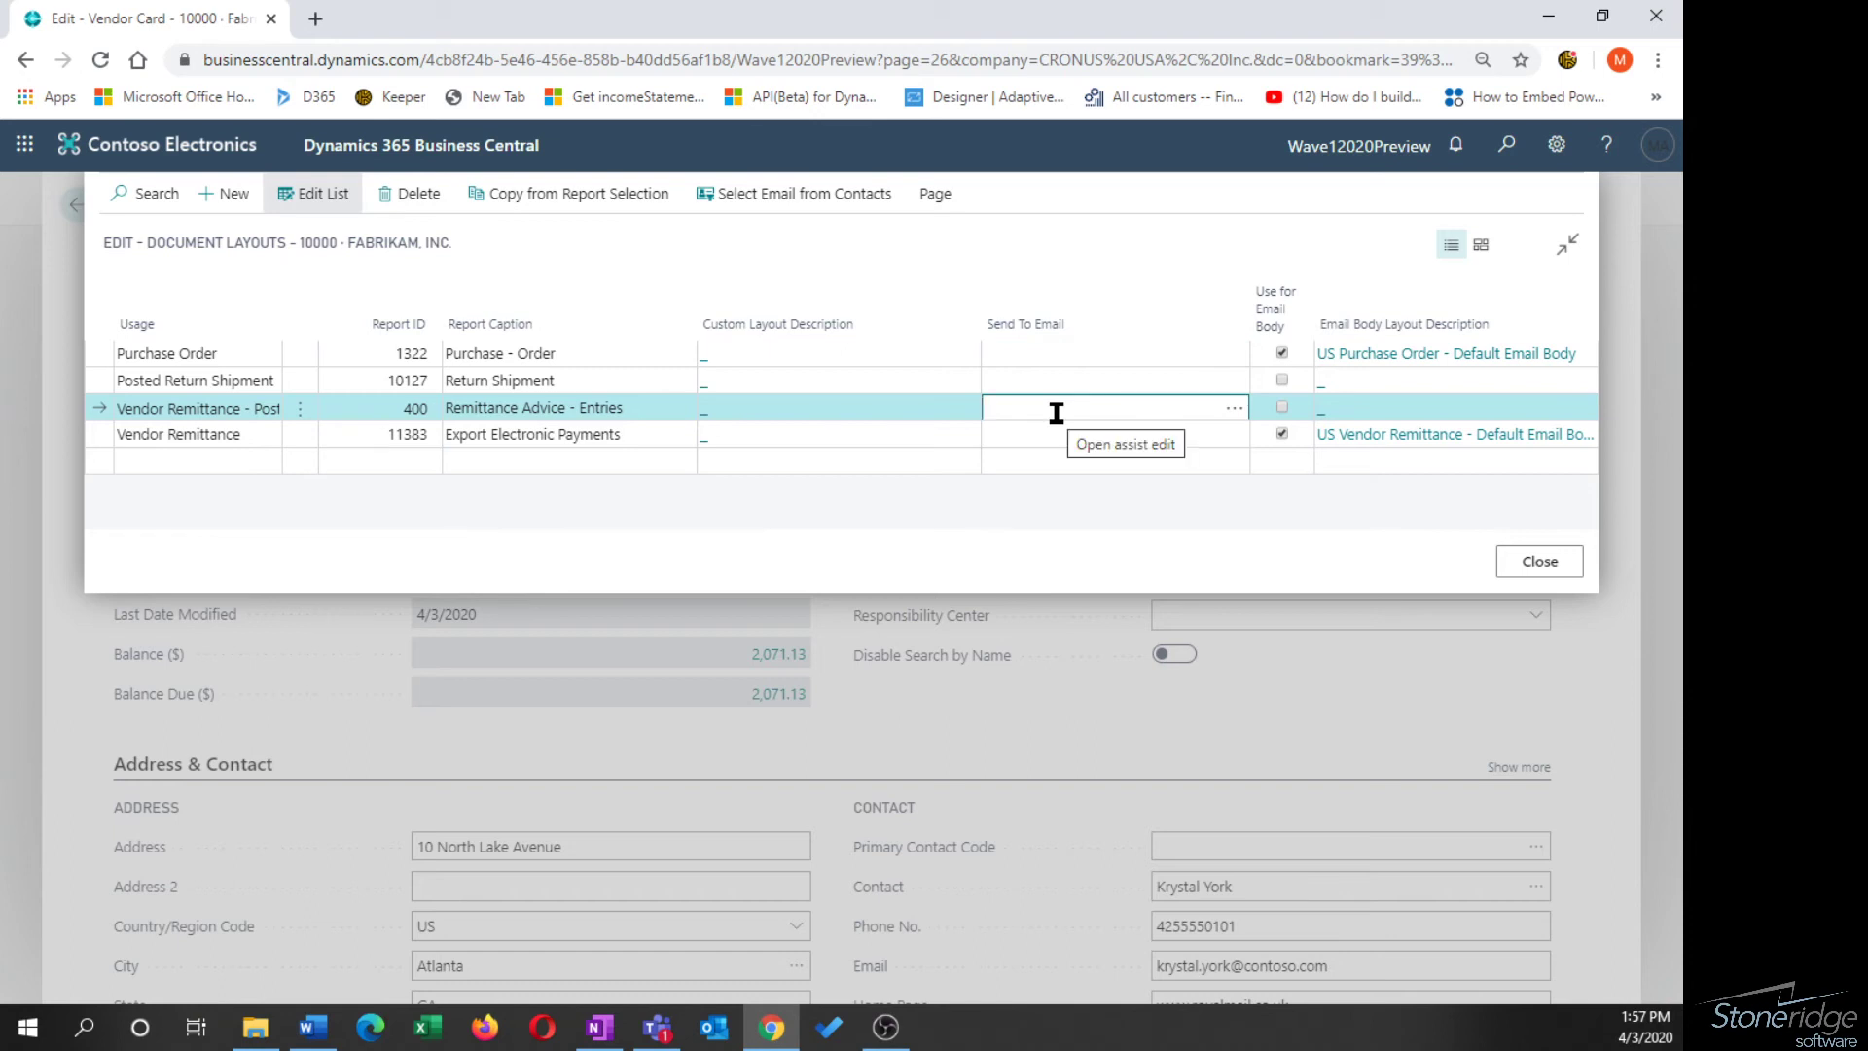
mouse_move(1287, 321)
key(alt+Tab)
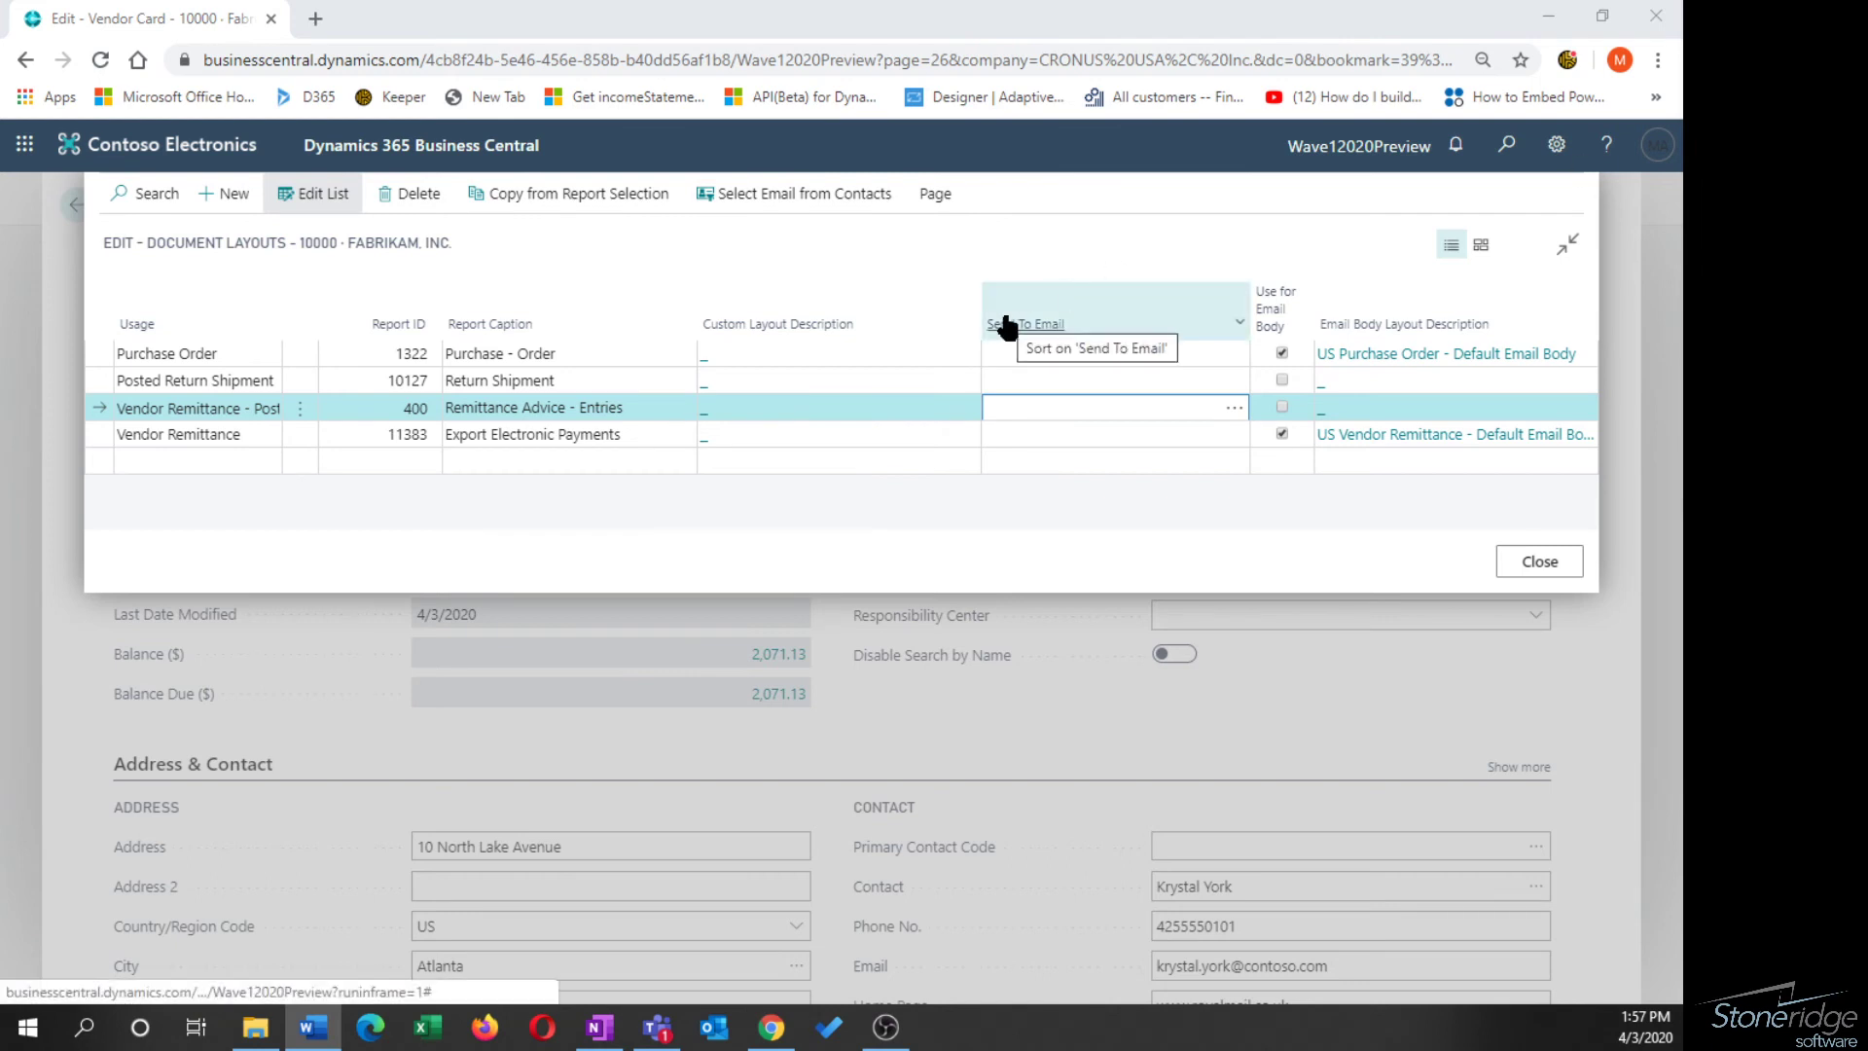
mouse_move(1002, 326)
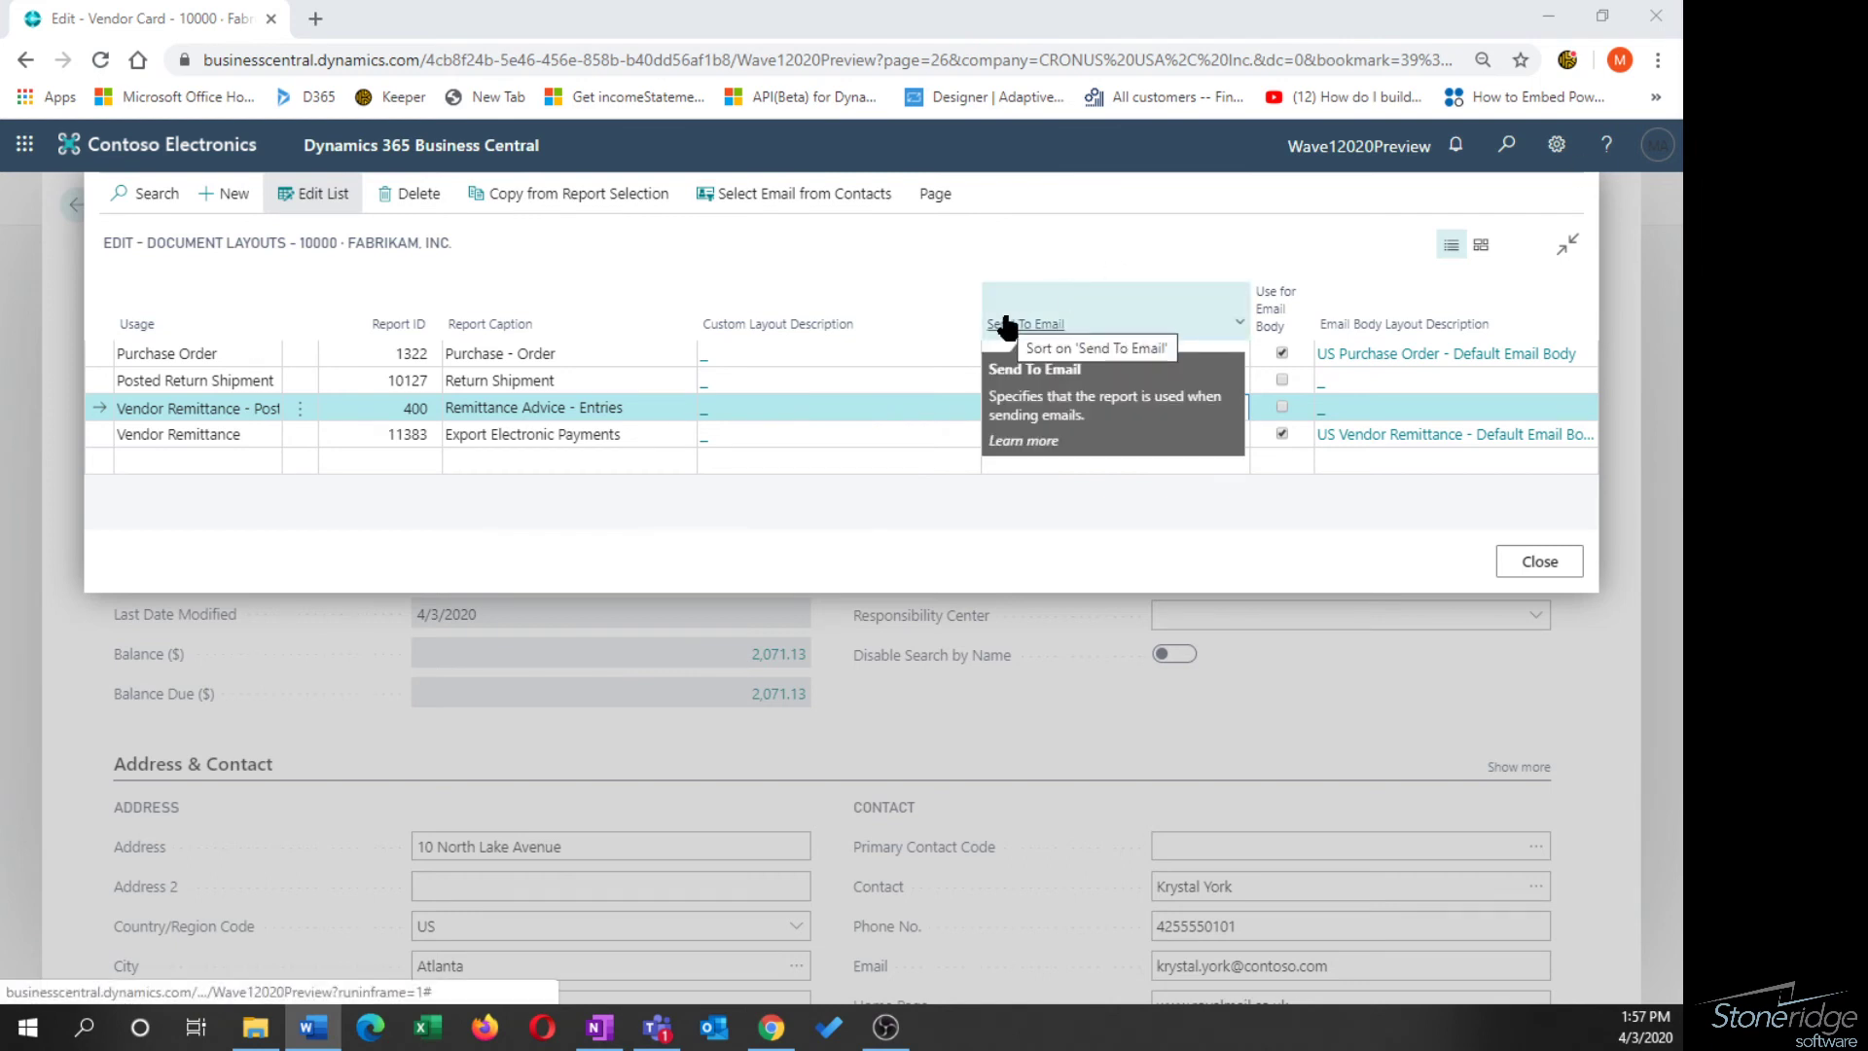
click(1511, 562)
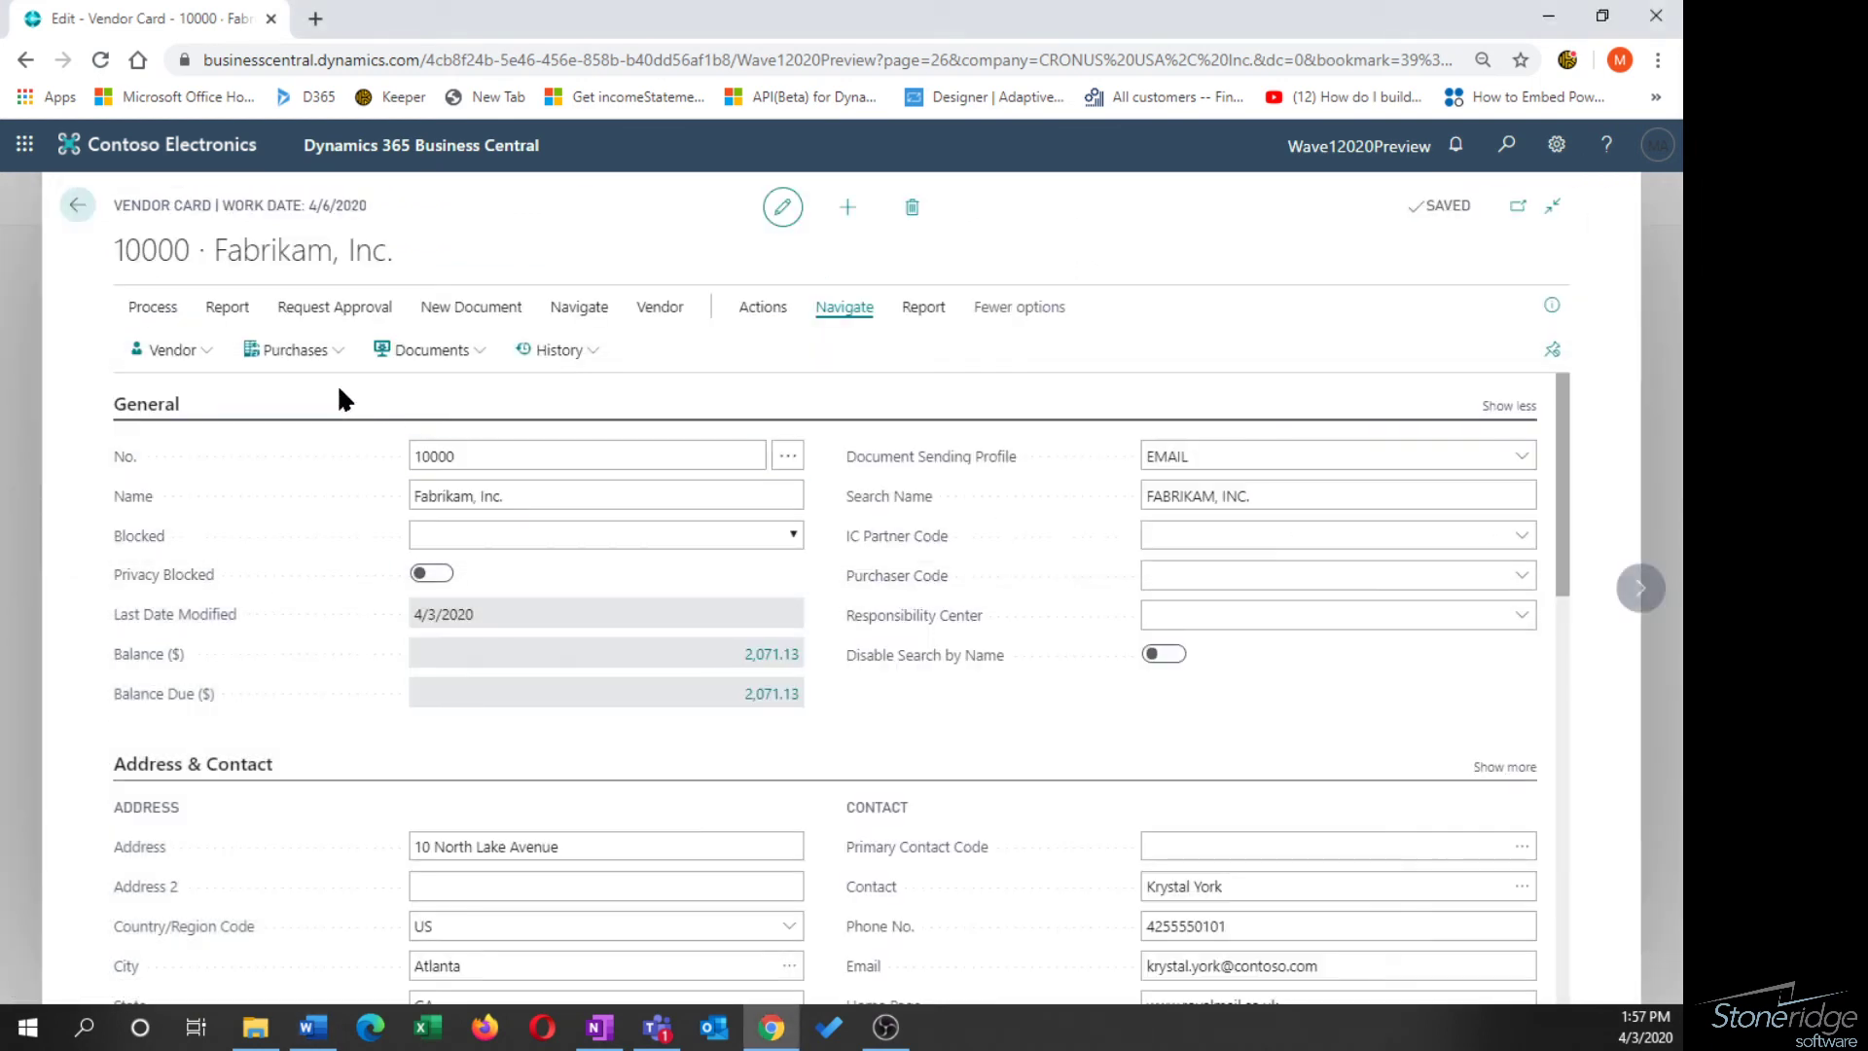
Open Fabrikam, Inc.'s purchase order for 7 ATHENS Desks (5,792.79 USD) and show Print/Send actions.
click(76, 206)
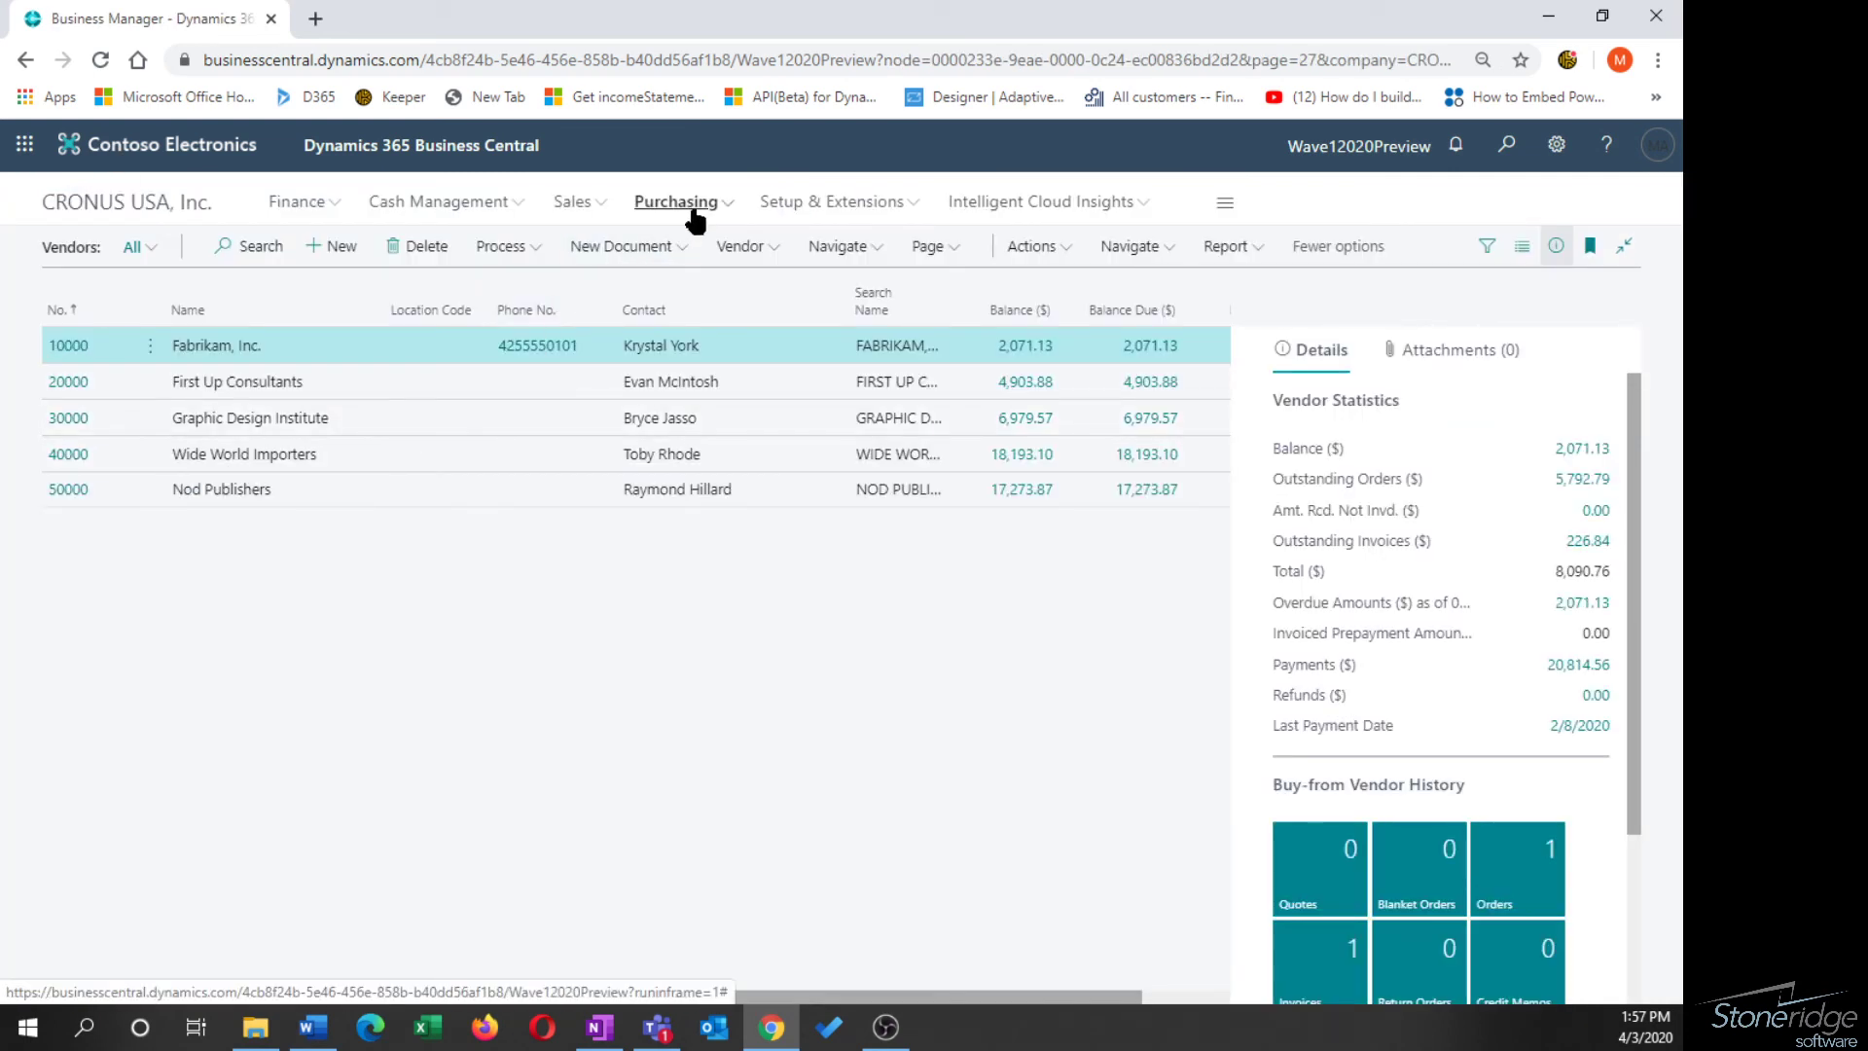
click(695, 219)
click(491, 241)
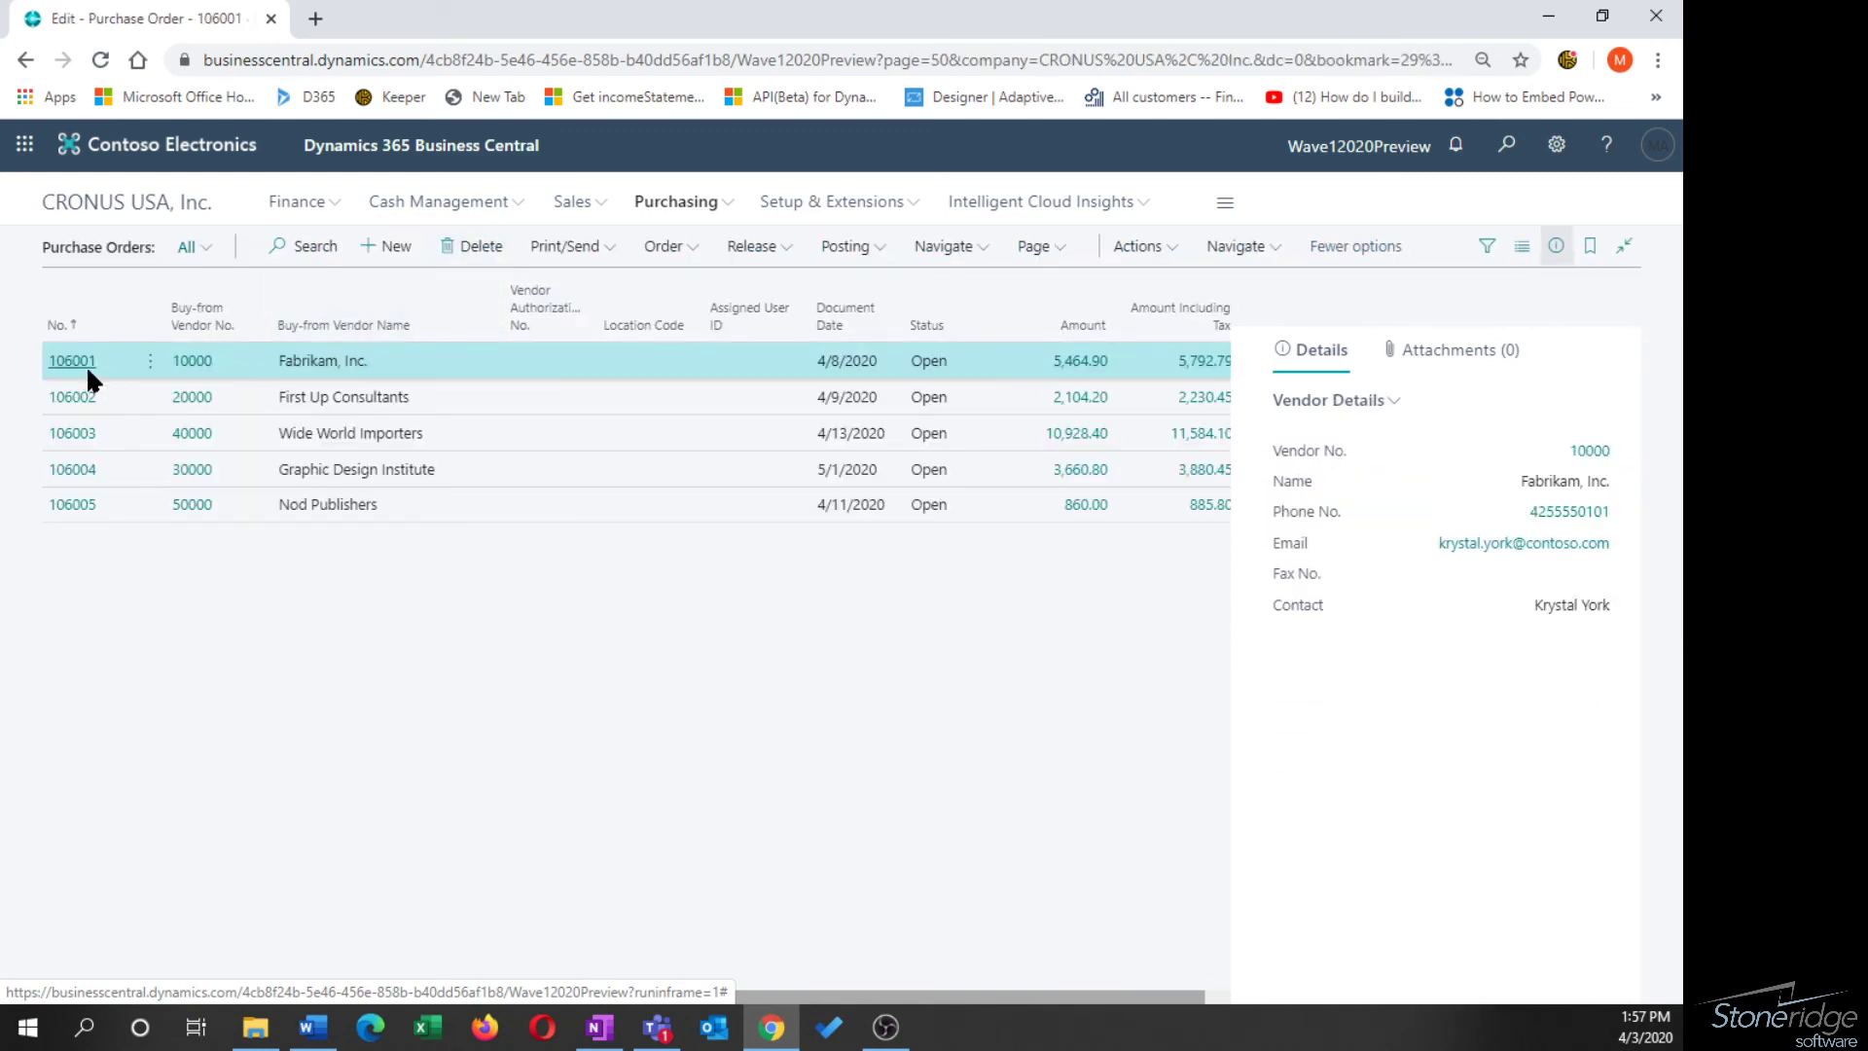
click(86, 366)
click(603, 311)
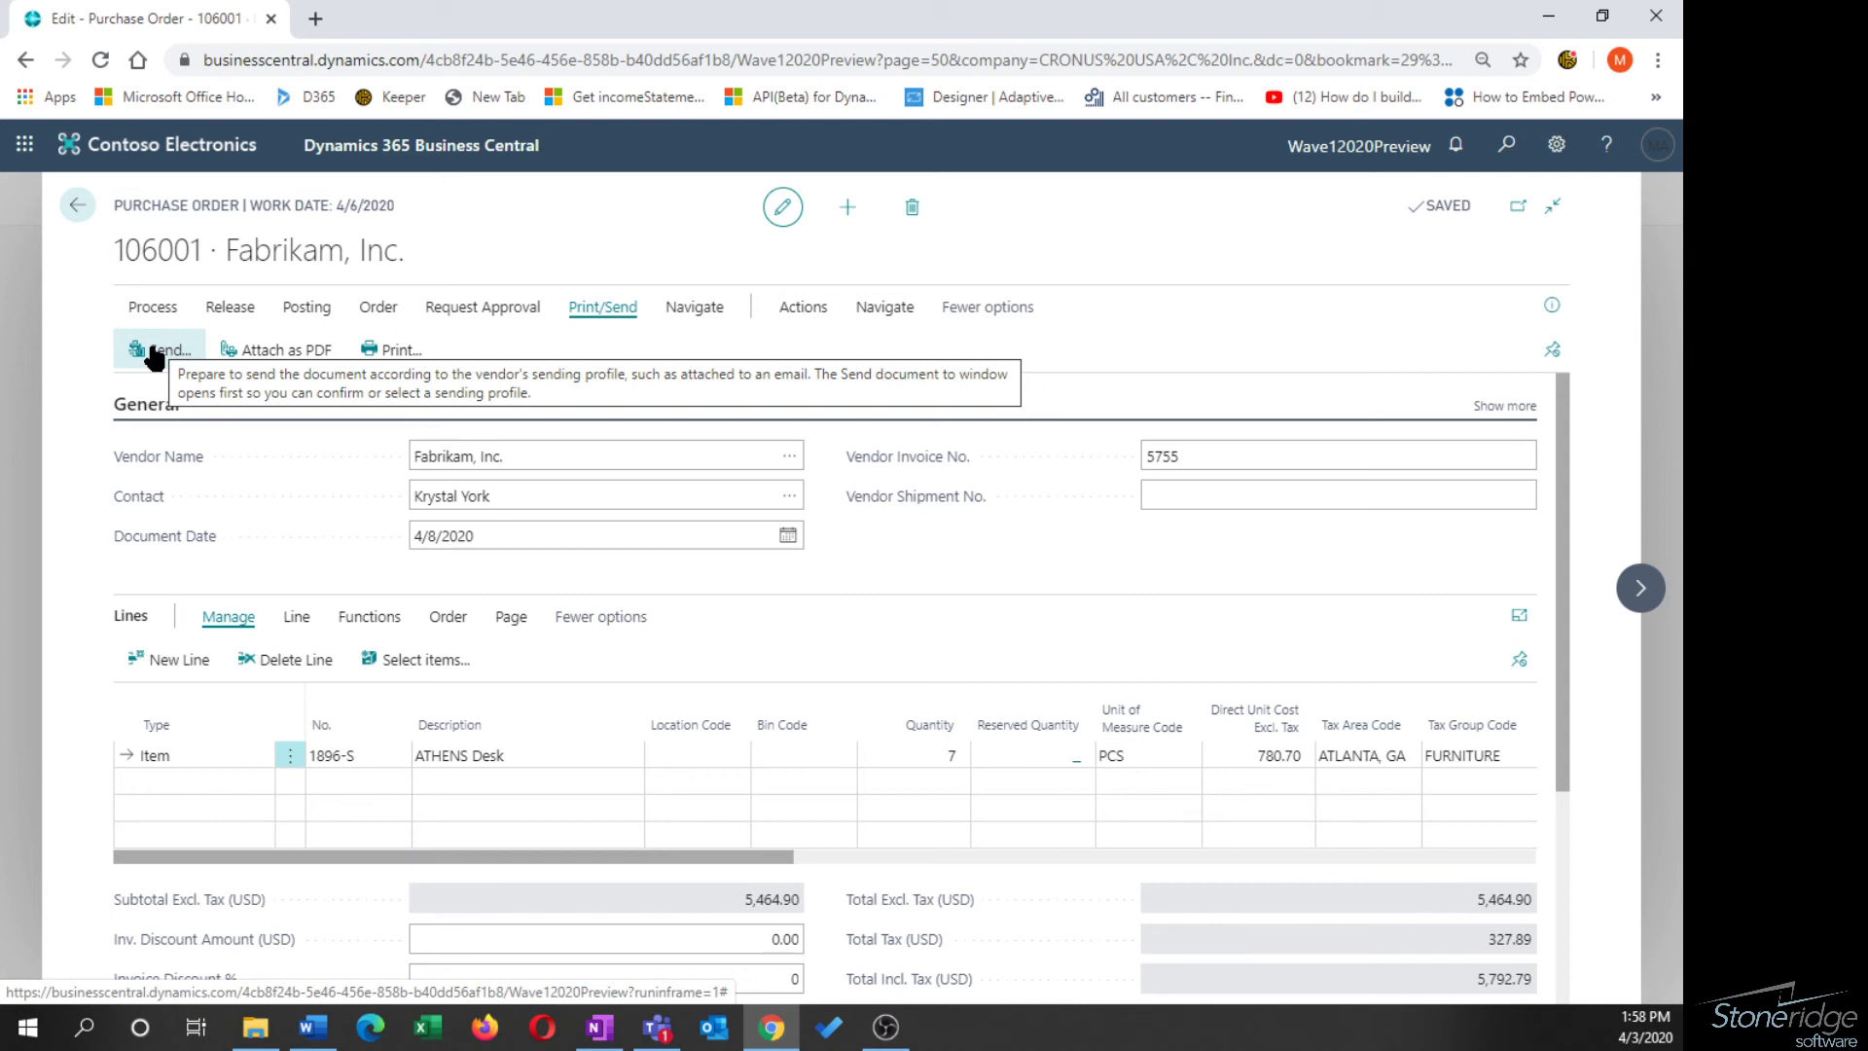
Review the order's e-mail sending with PDF attachment, then cancel and return to Purchase Orders.
click(156, 350)
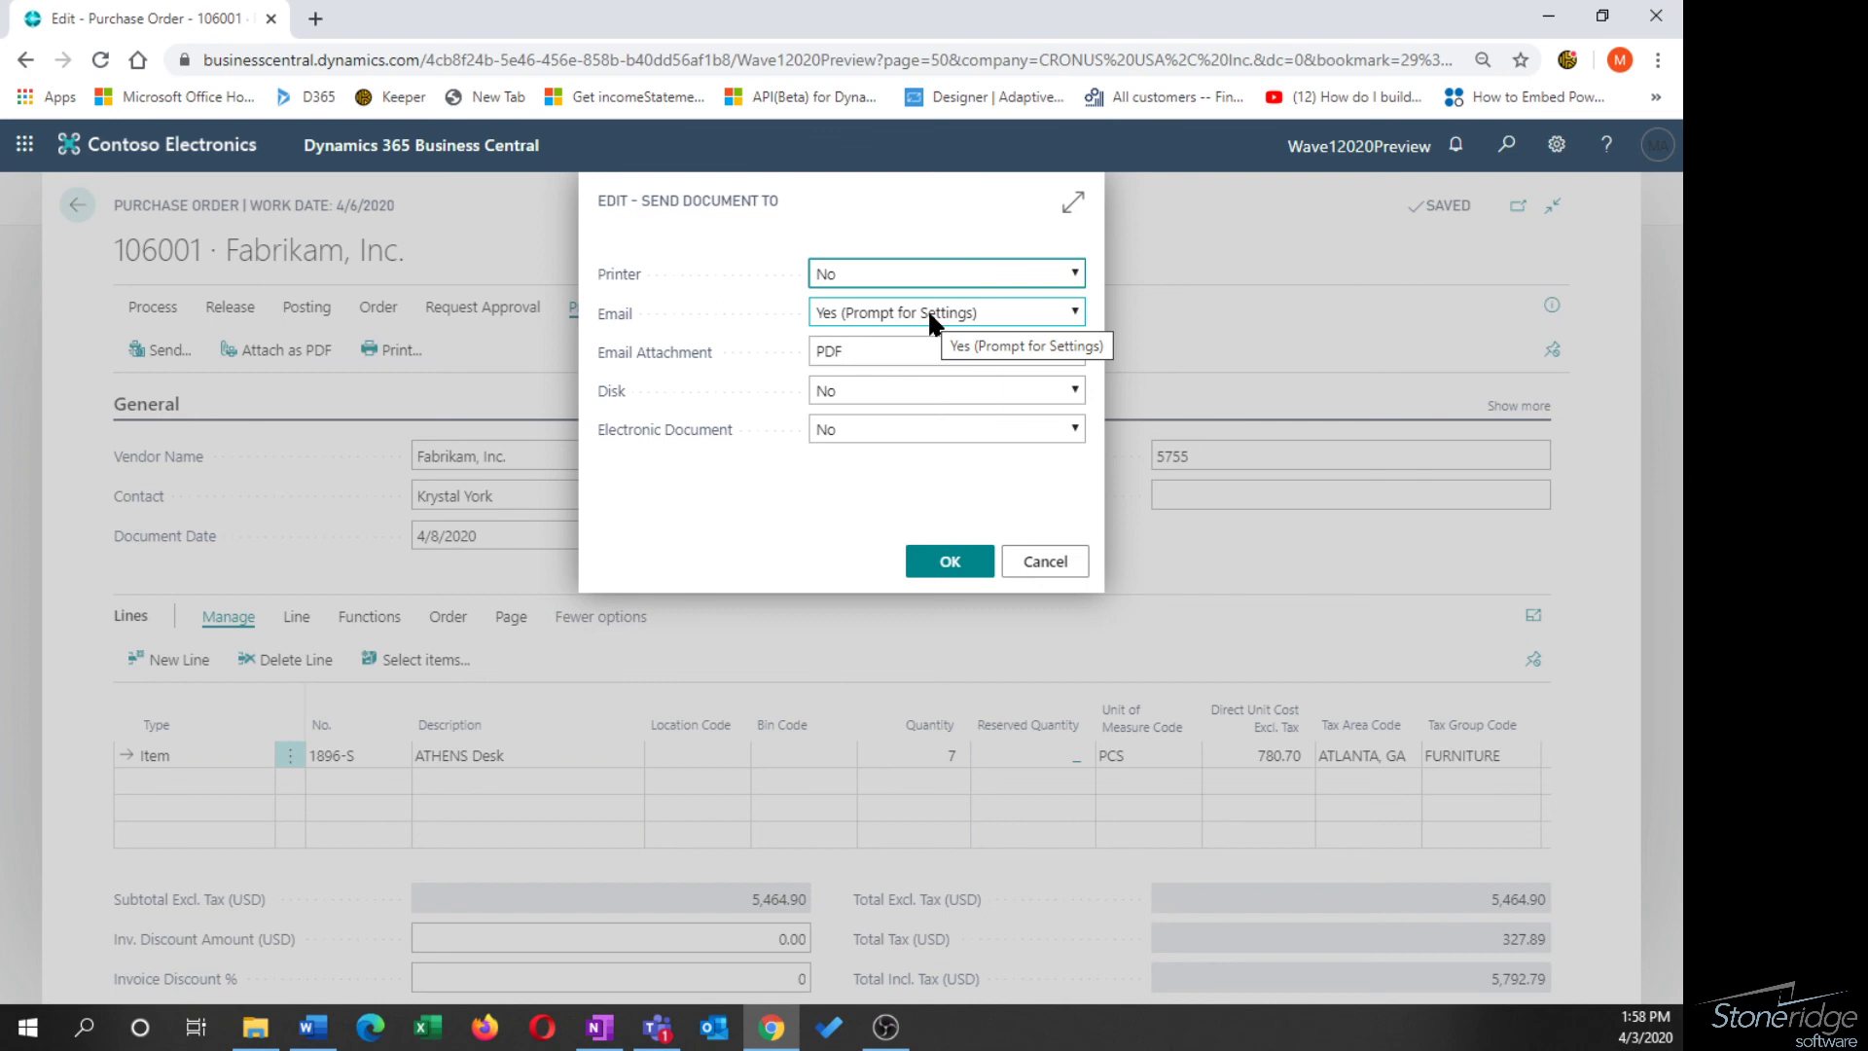
click(1041, 564)
click(77, 205)
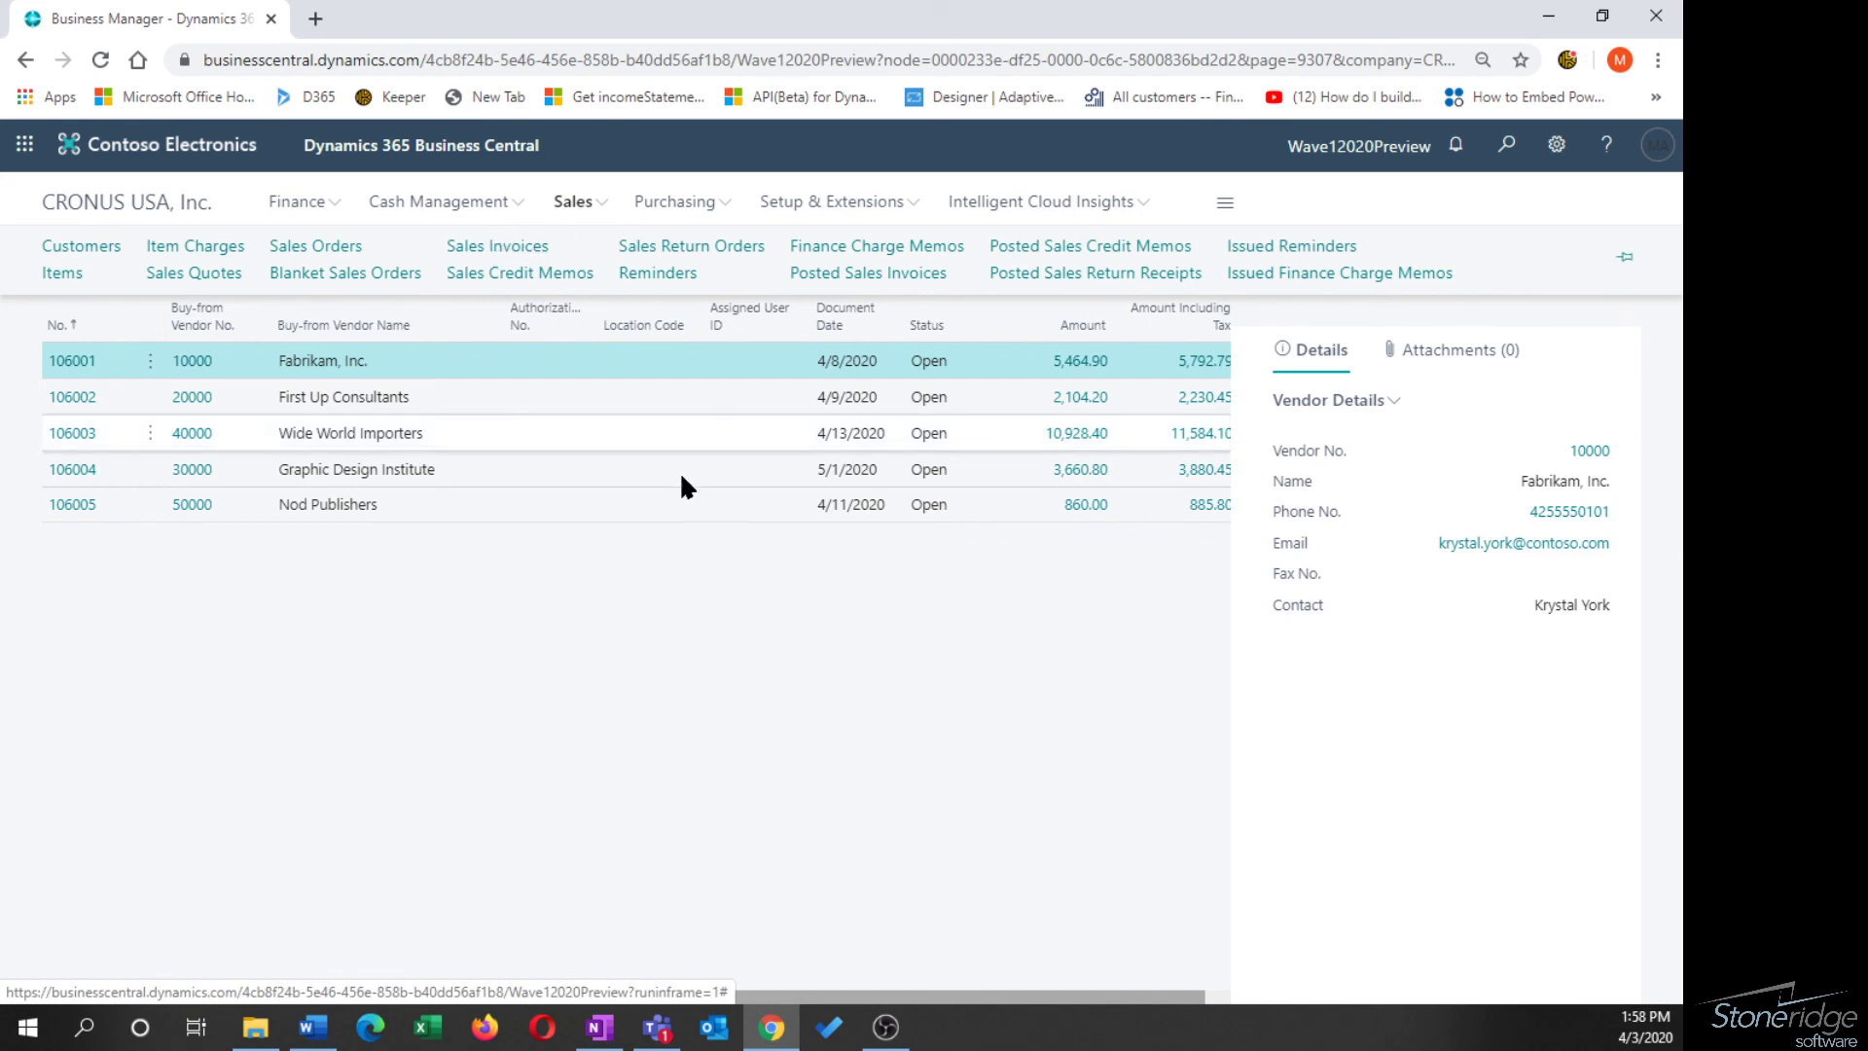
Look at Post and Send in the Sales Invoices posting options, then return home.
click(678, 257)
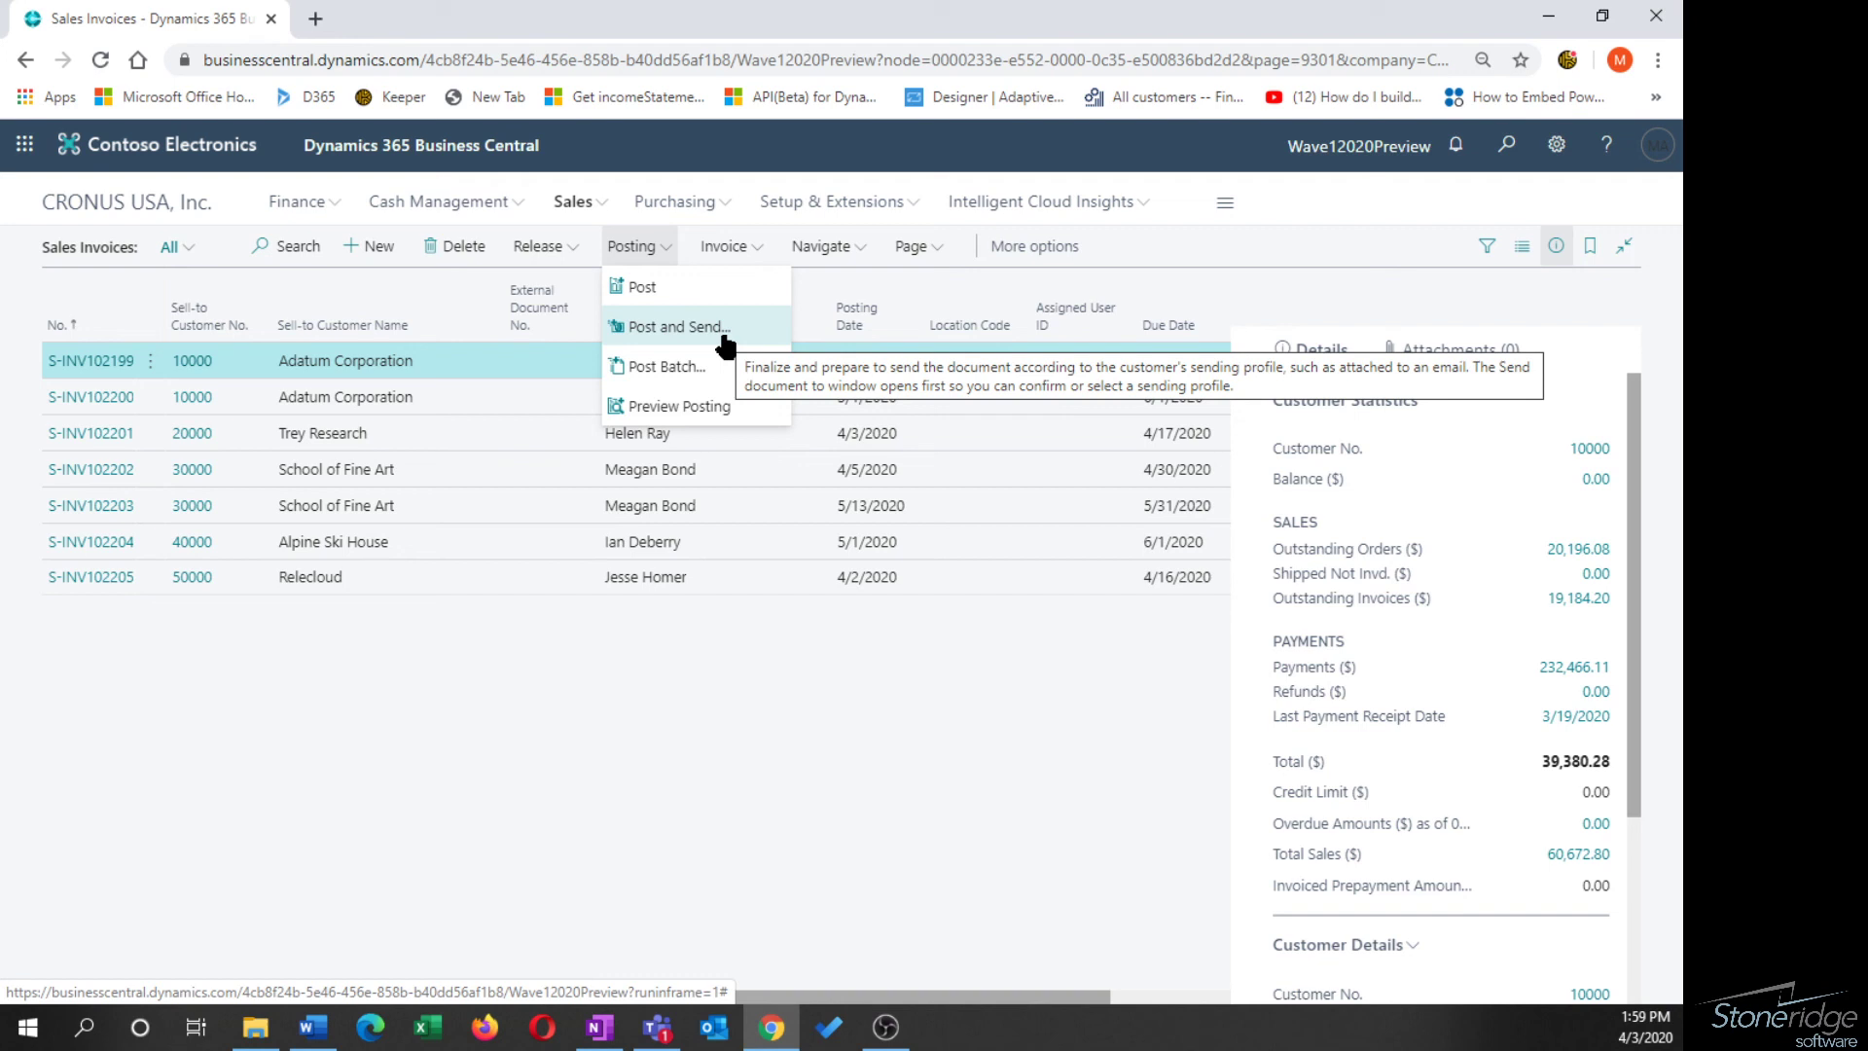
click(67, 203)
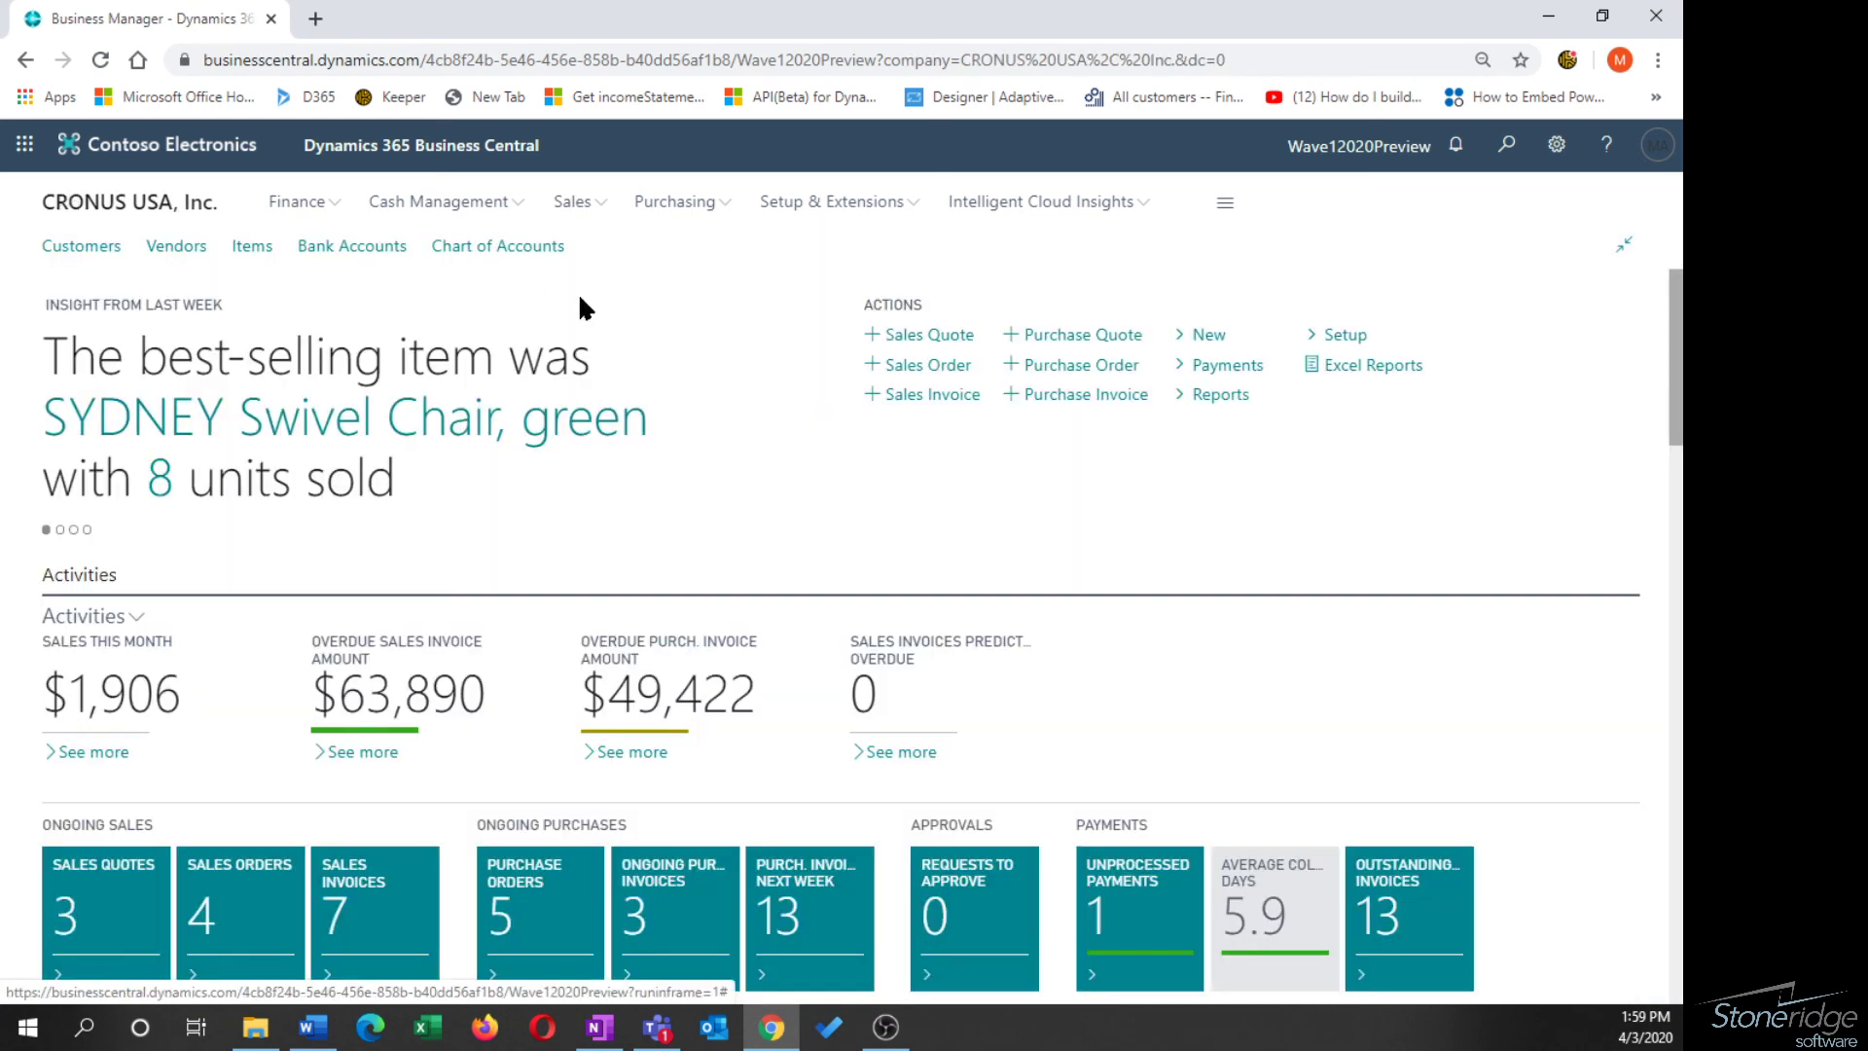